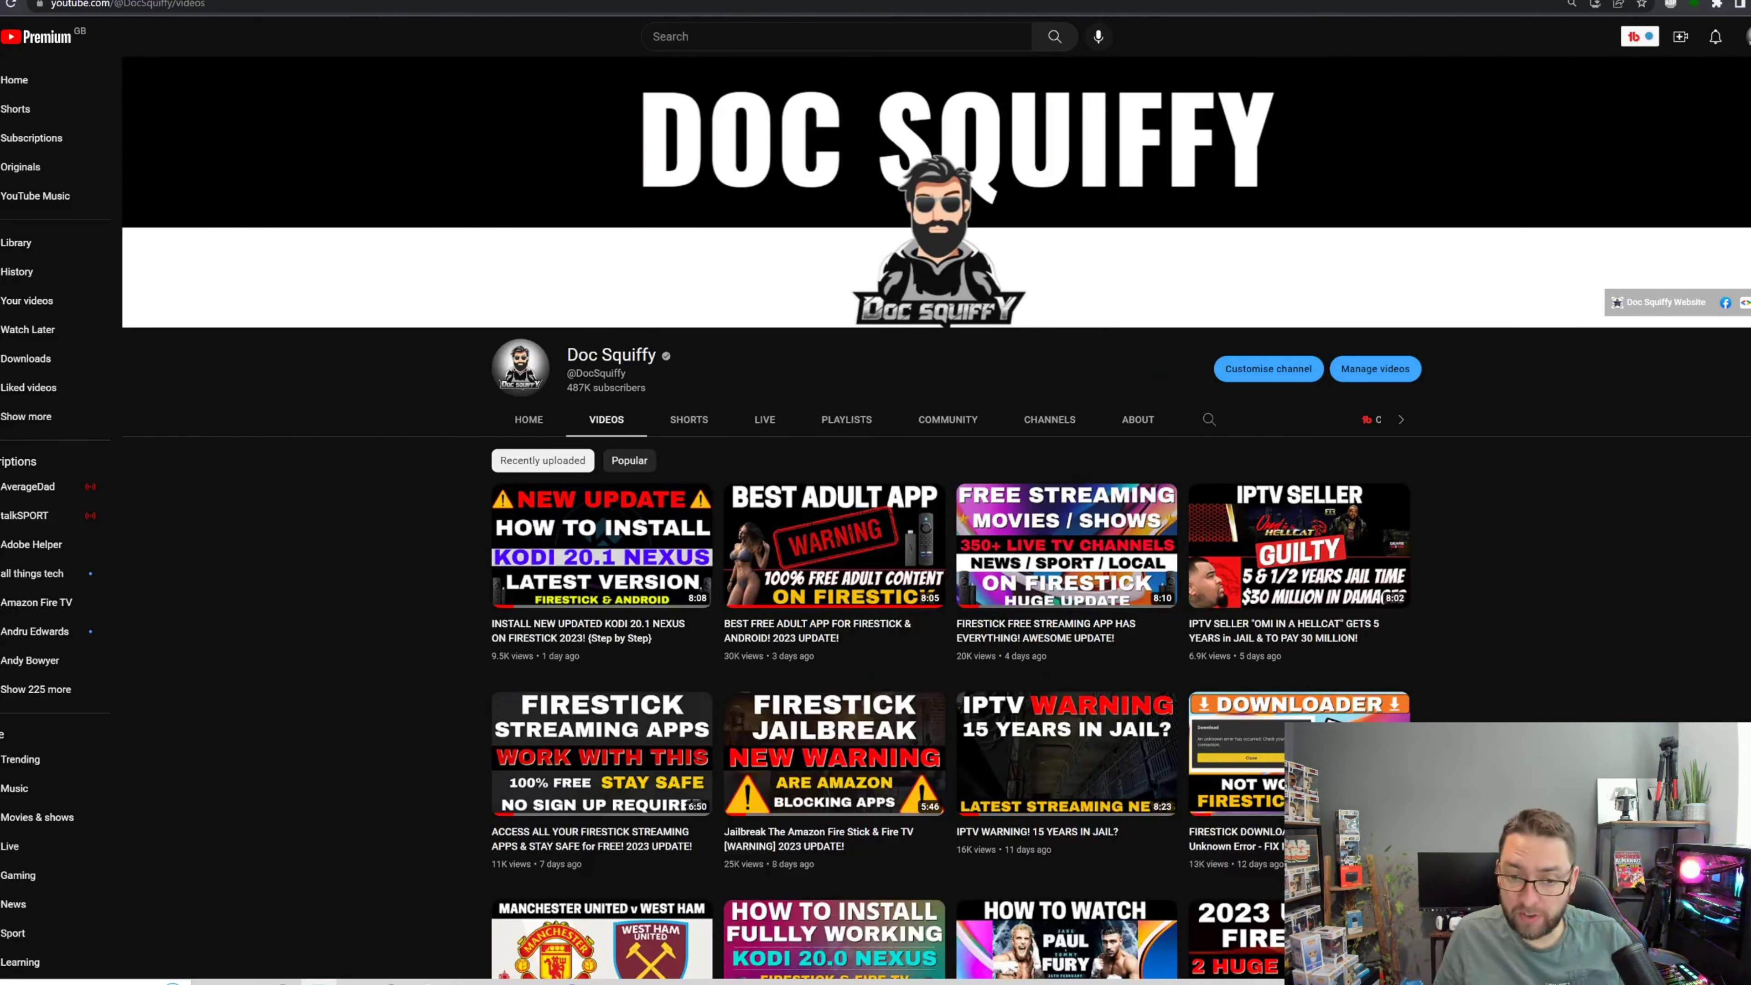
mouse_move(679, 656)
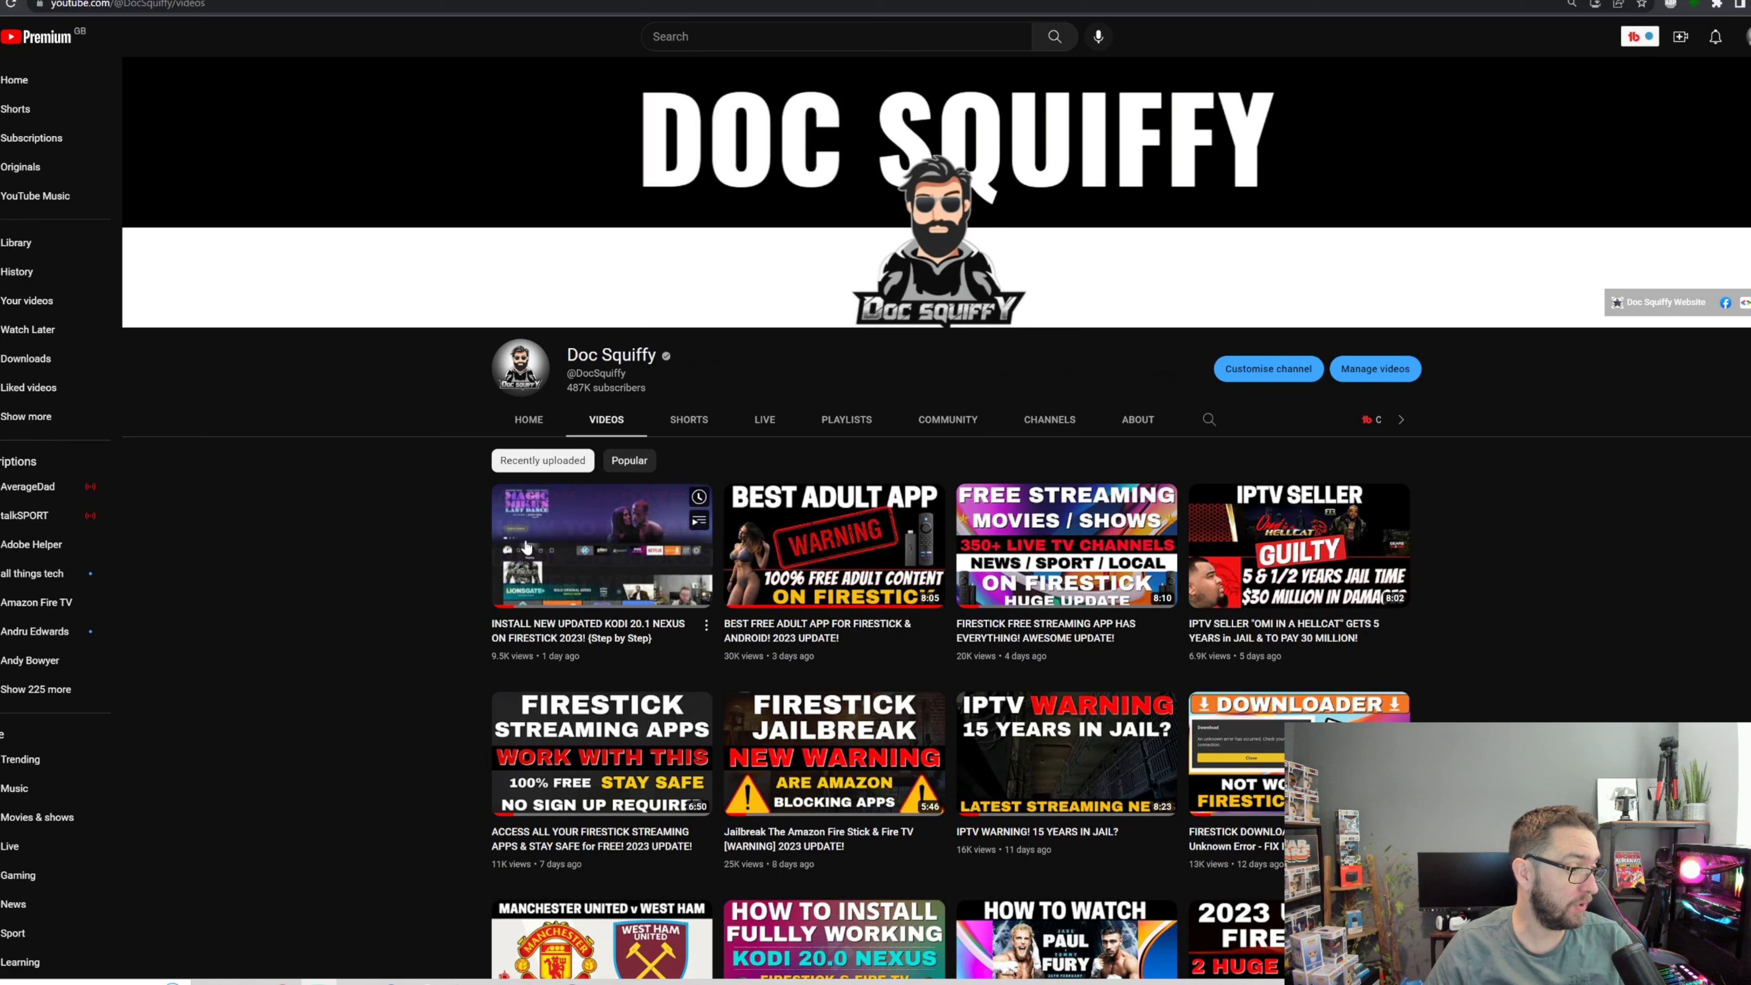
mouse_move(877, 606)
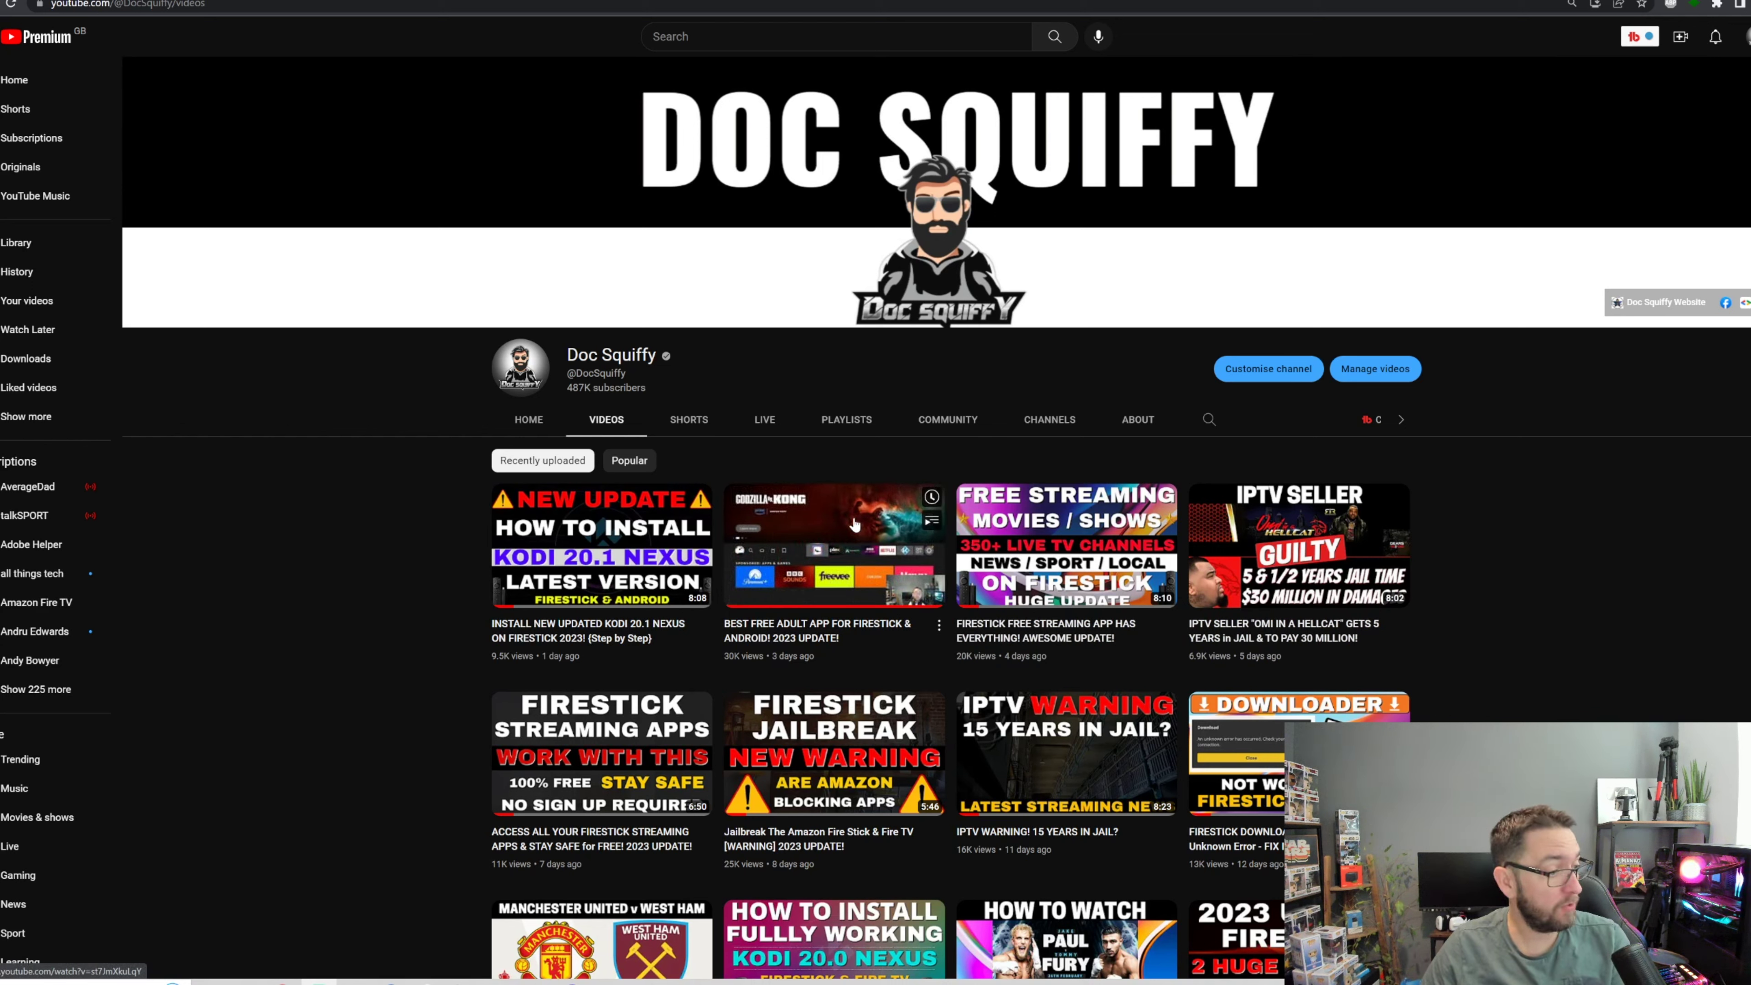
mouse_move(1093, 545)
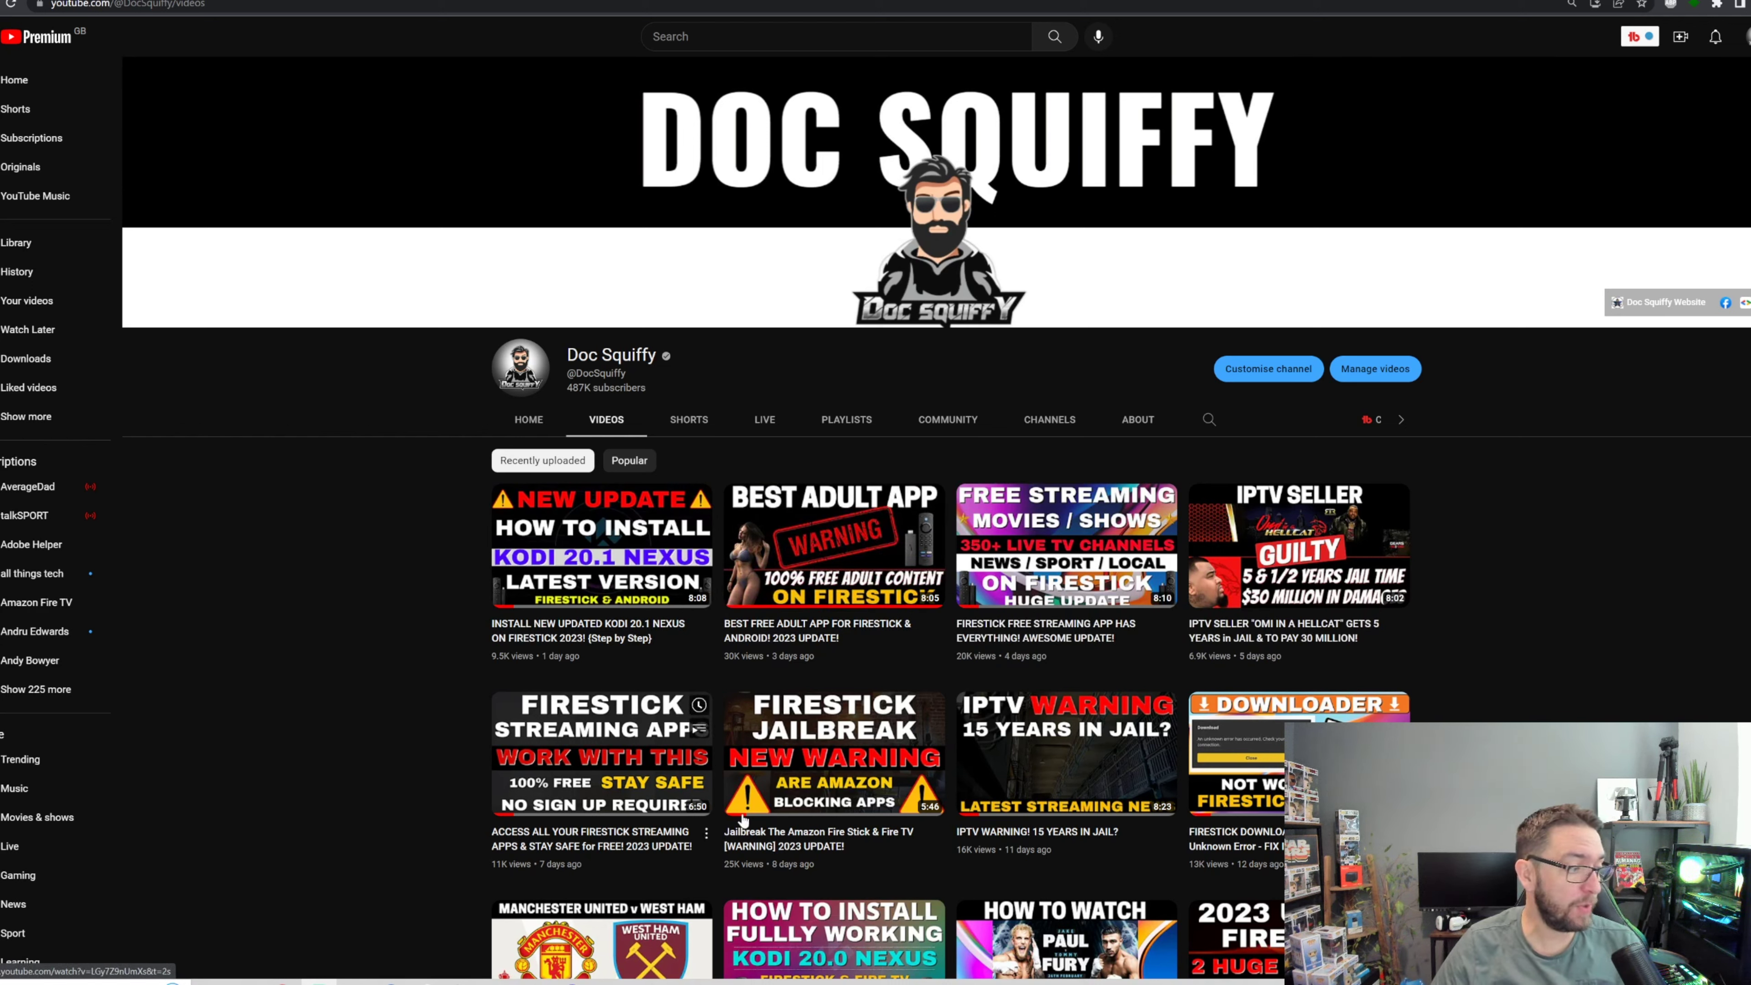
mouse_move(1122, 740)
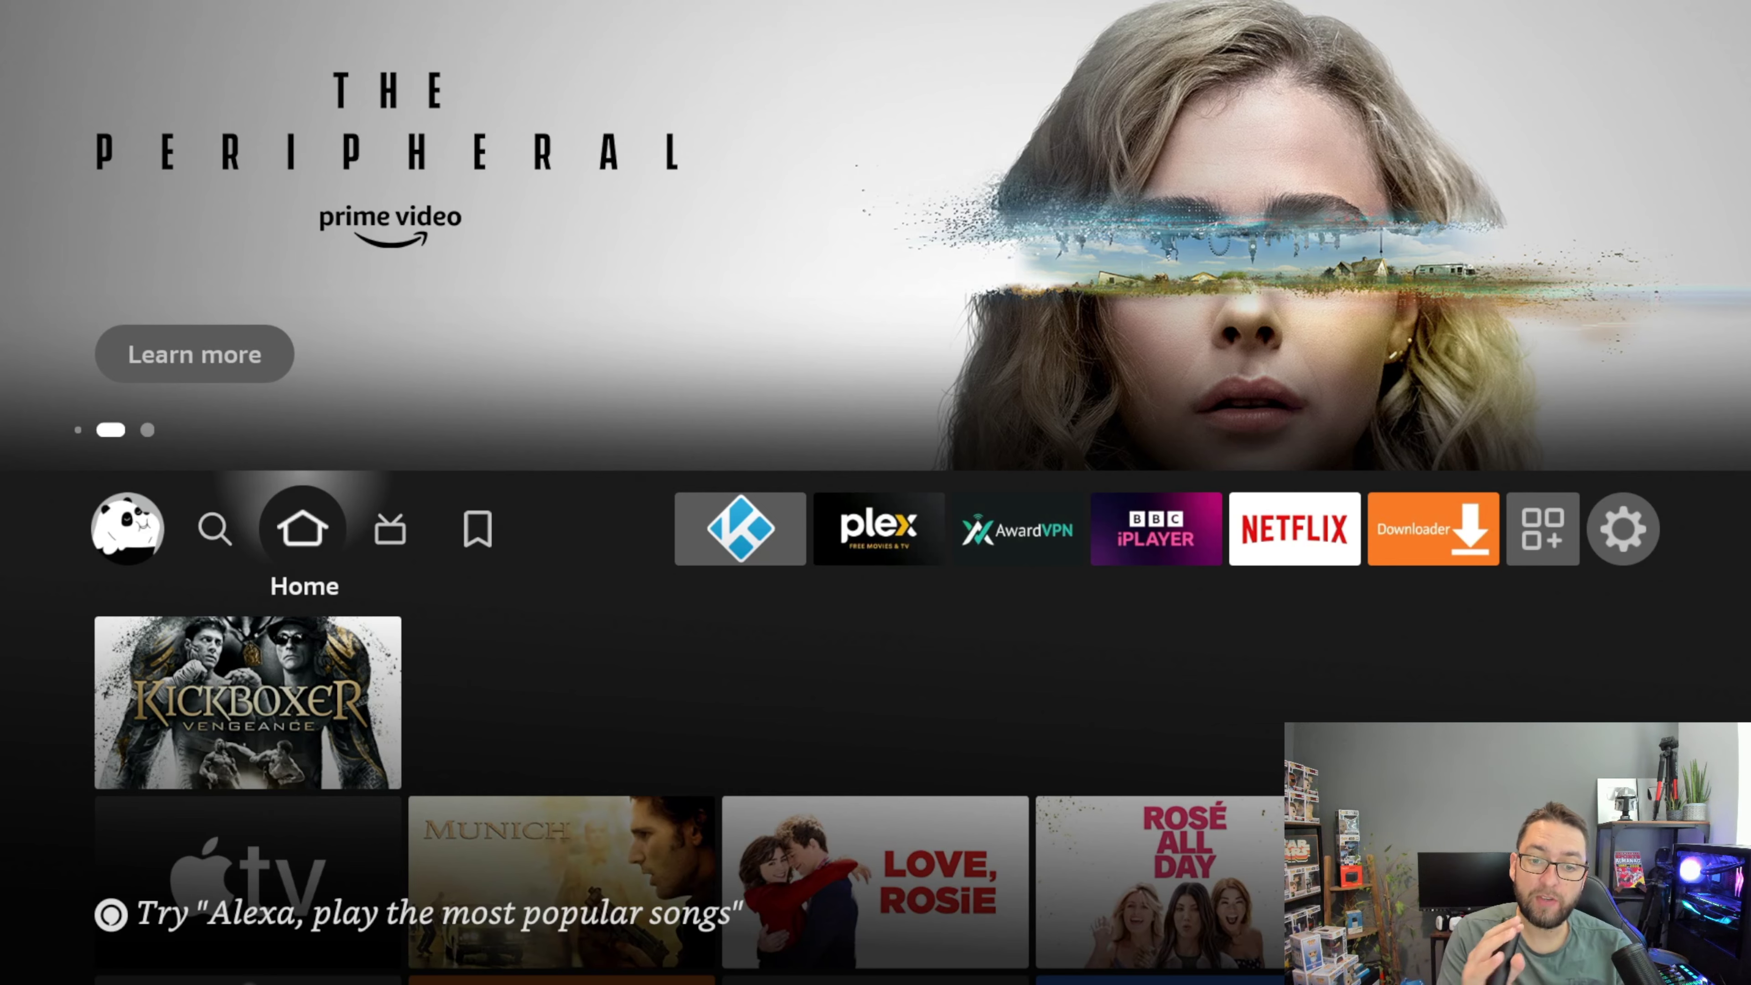
Open the My Fire TV settings from the home screen
key(Right)
key(Right)
key(Right)
key(Right)
key(Right)
key(Right)
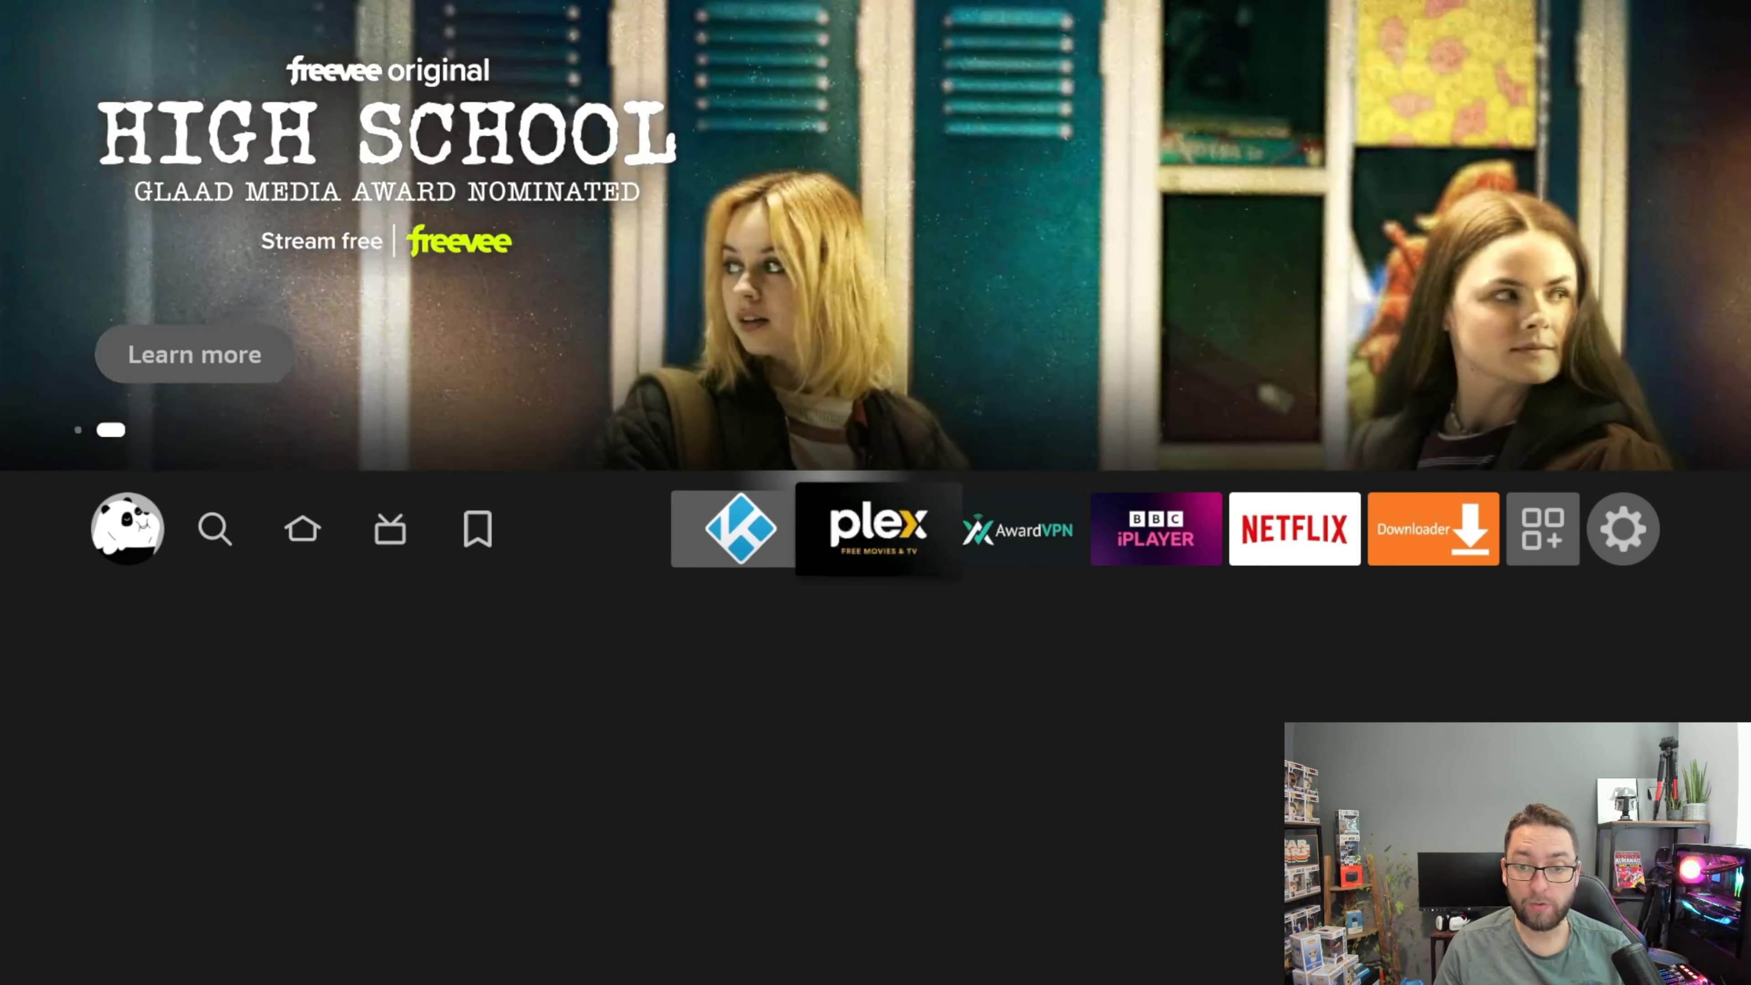
key(Right)
key(Right)
key(Right)
key(Right)
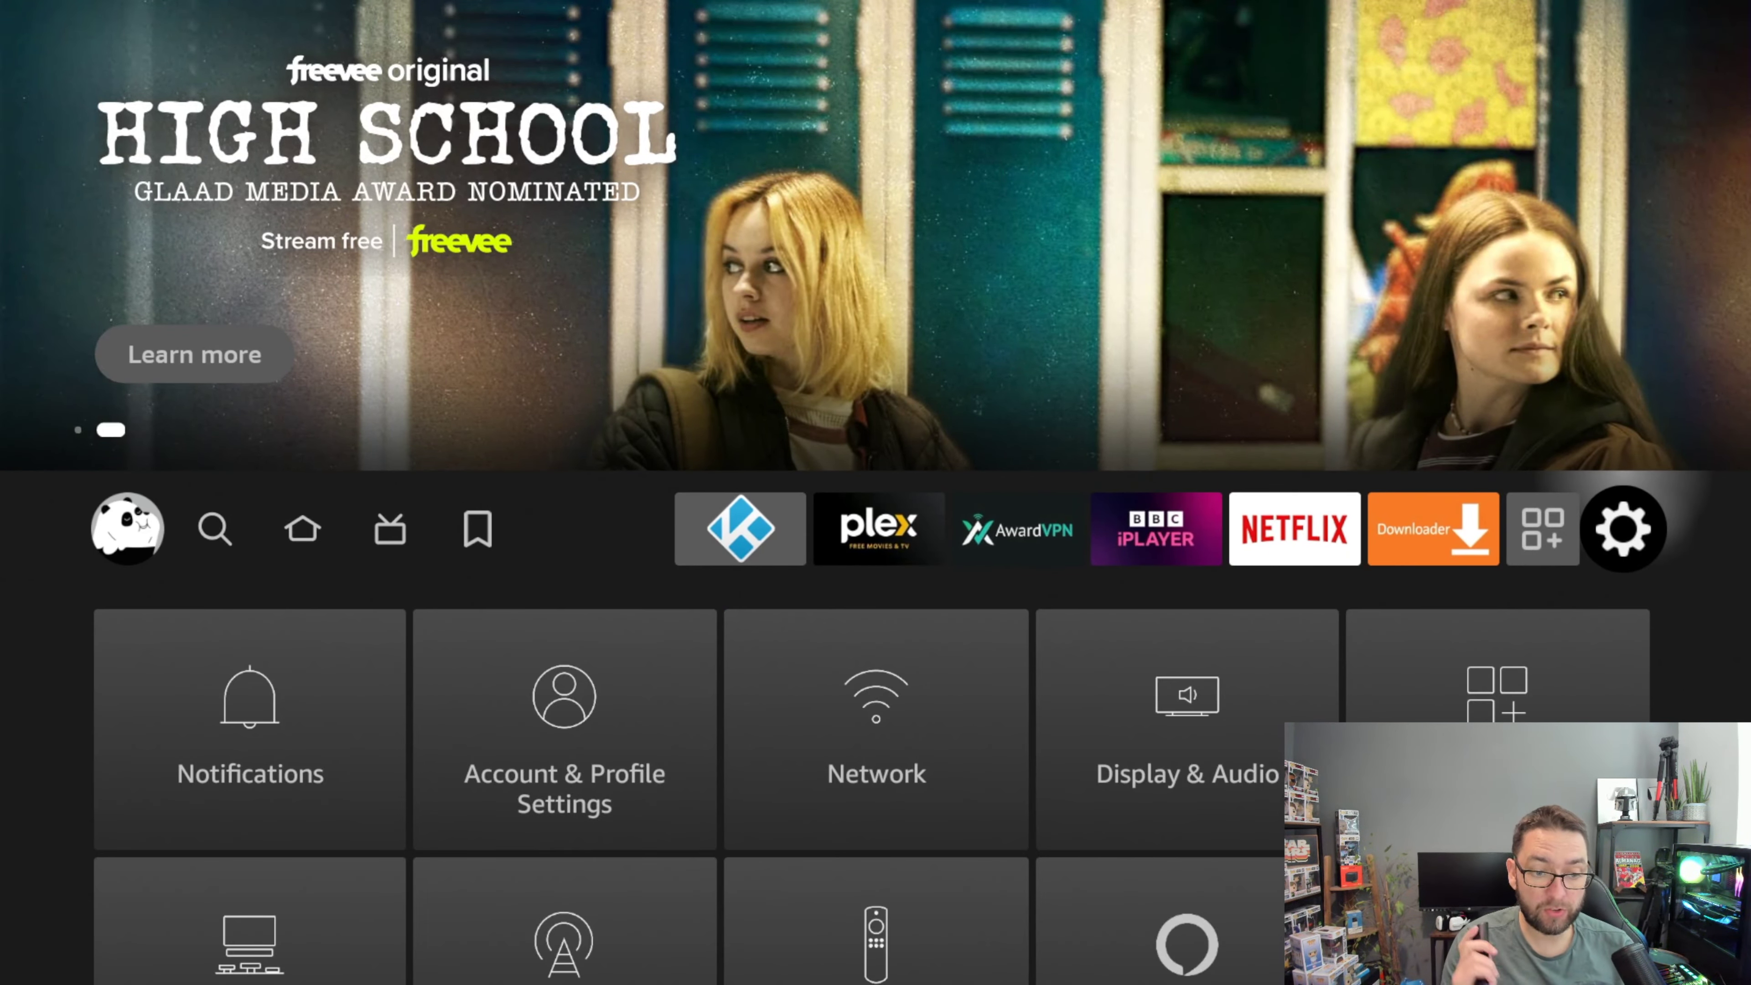
key(Down)
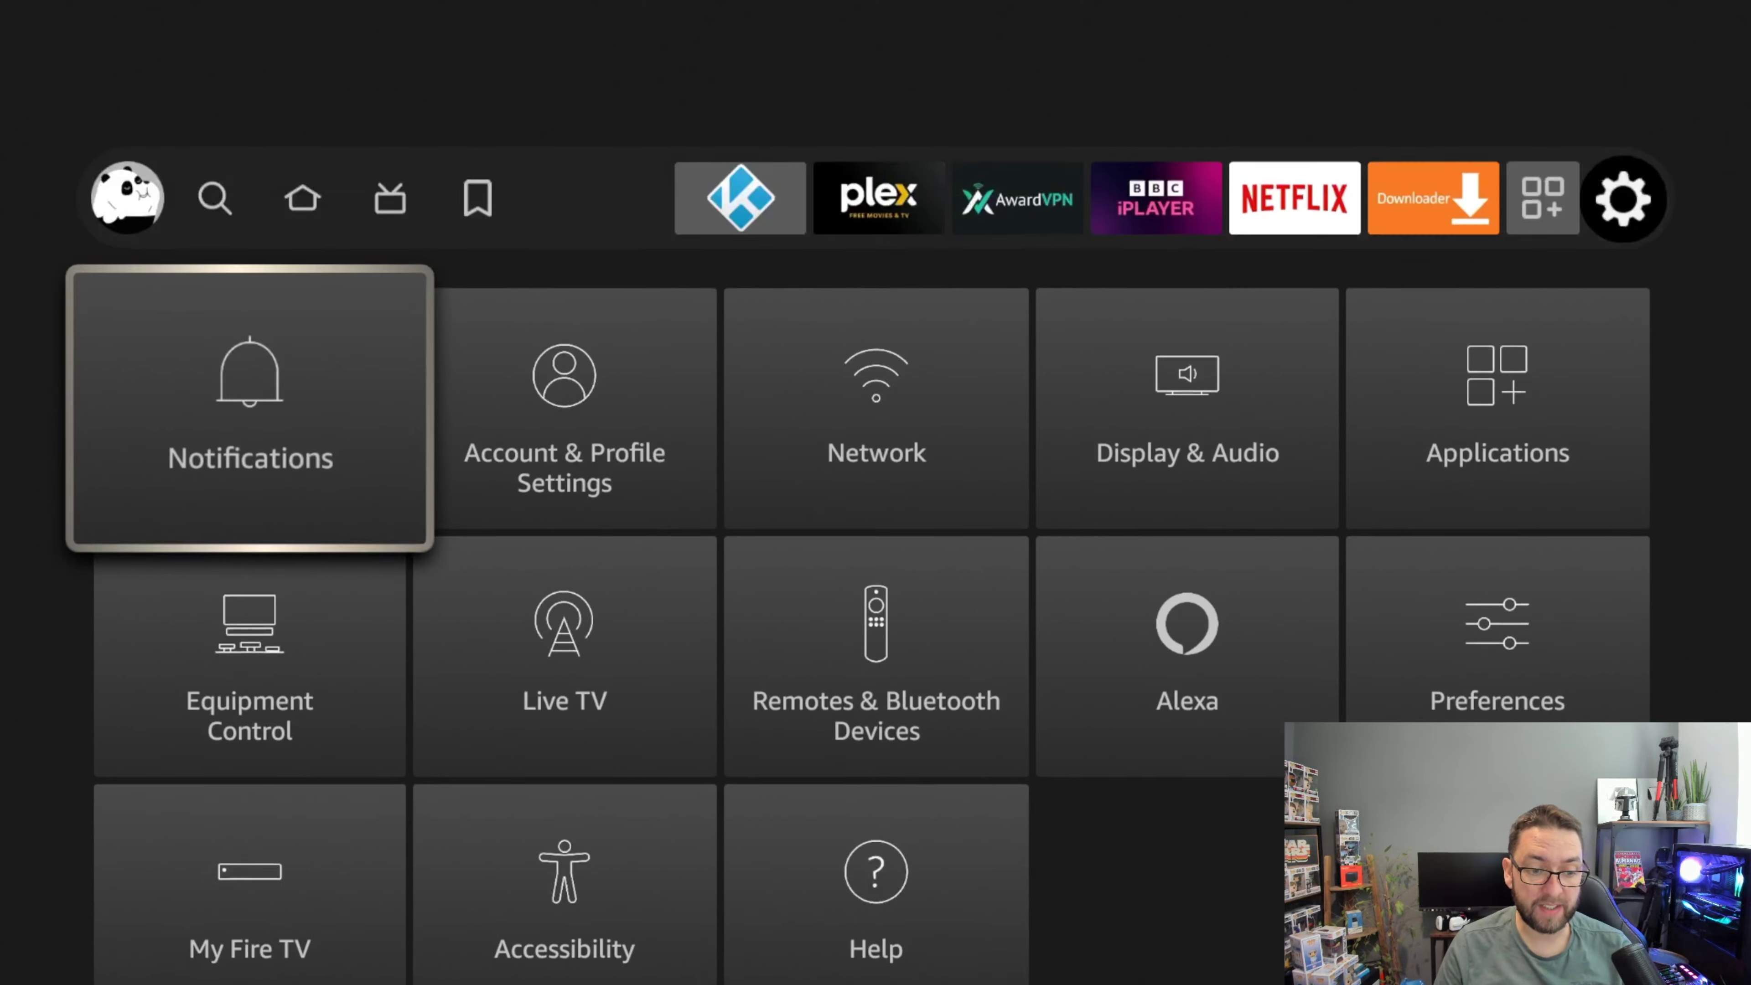
key(Down)
key(Down)
key(Return)
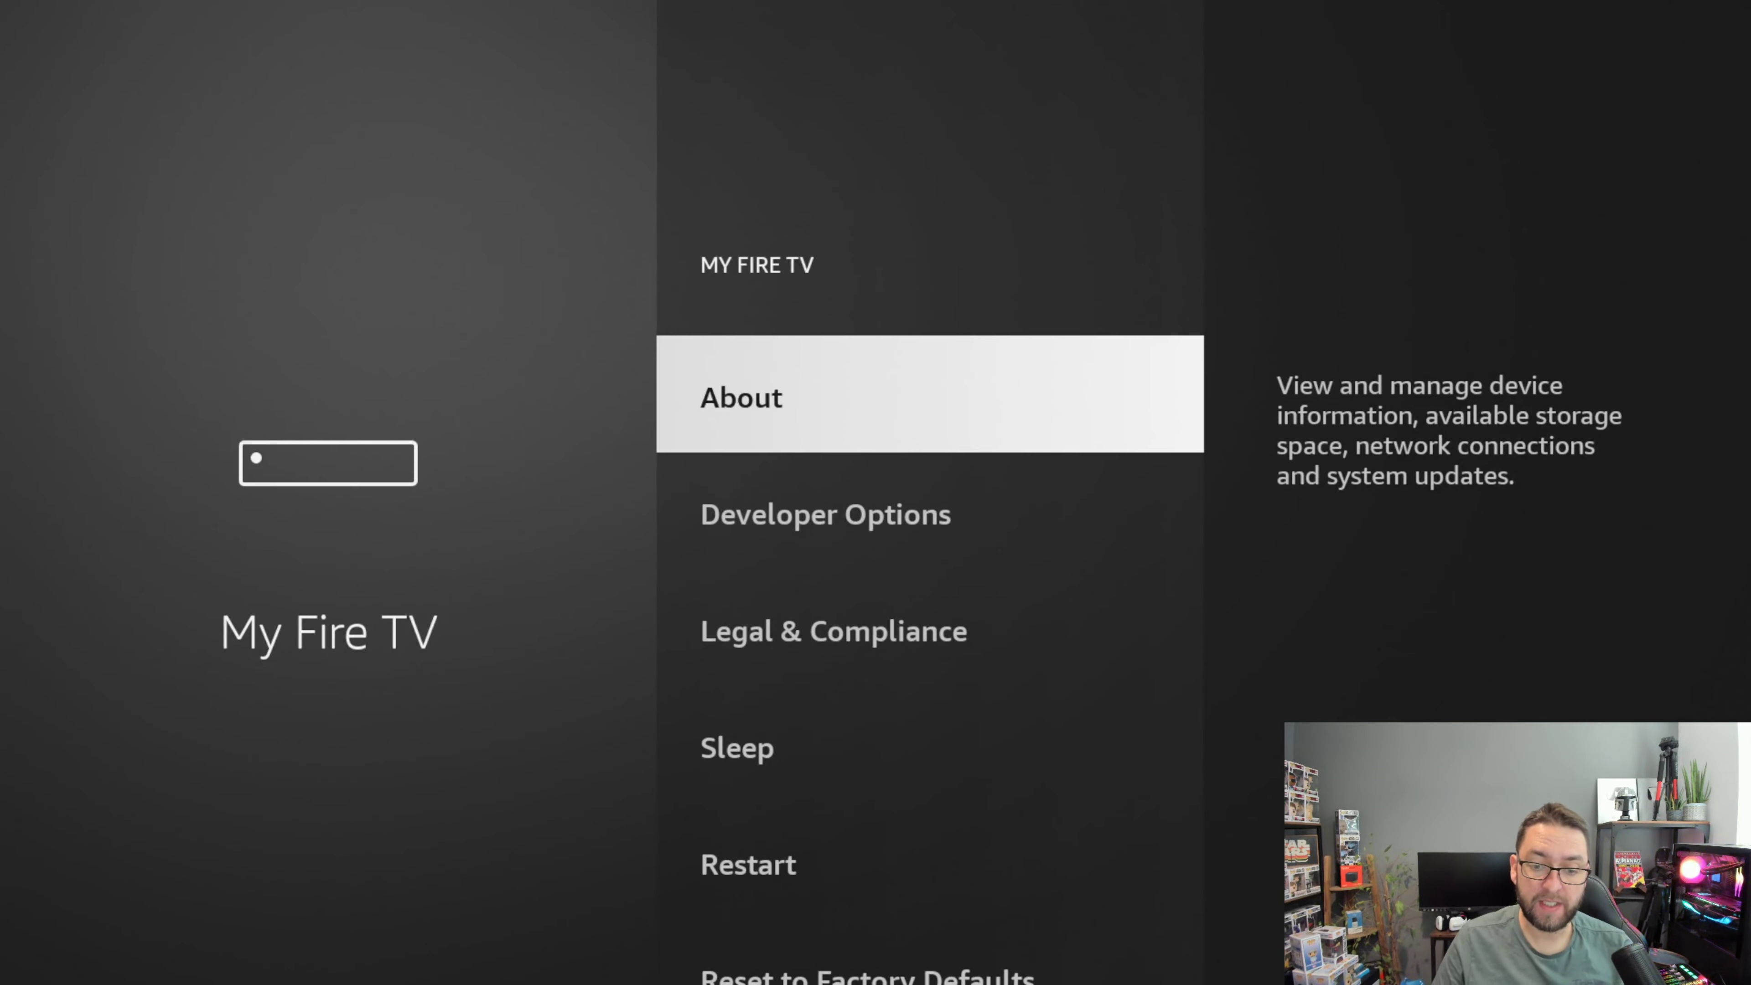
Open the device's About section and check for system updates
key(Return)
key(Down)
key(Down)
key(Down)
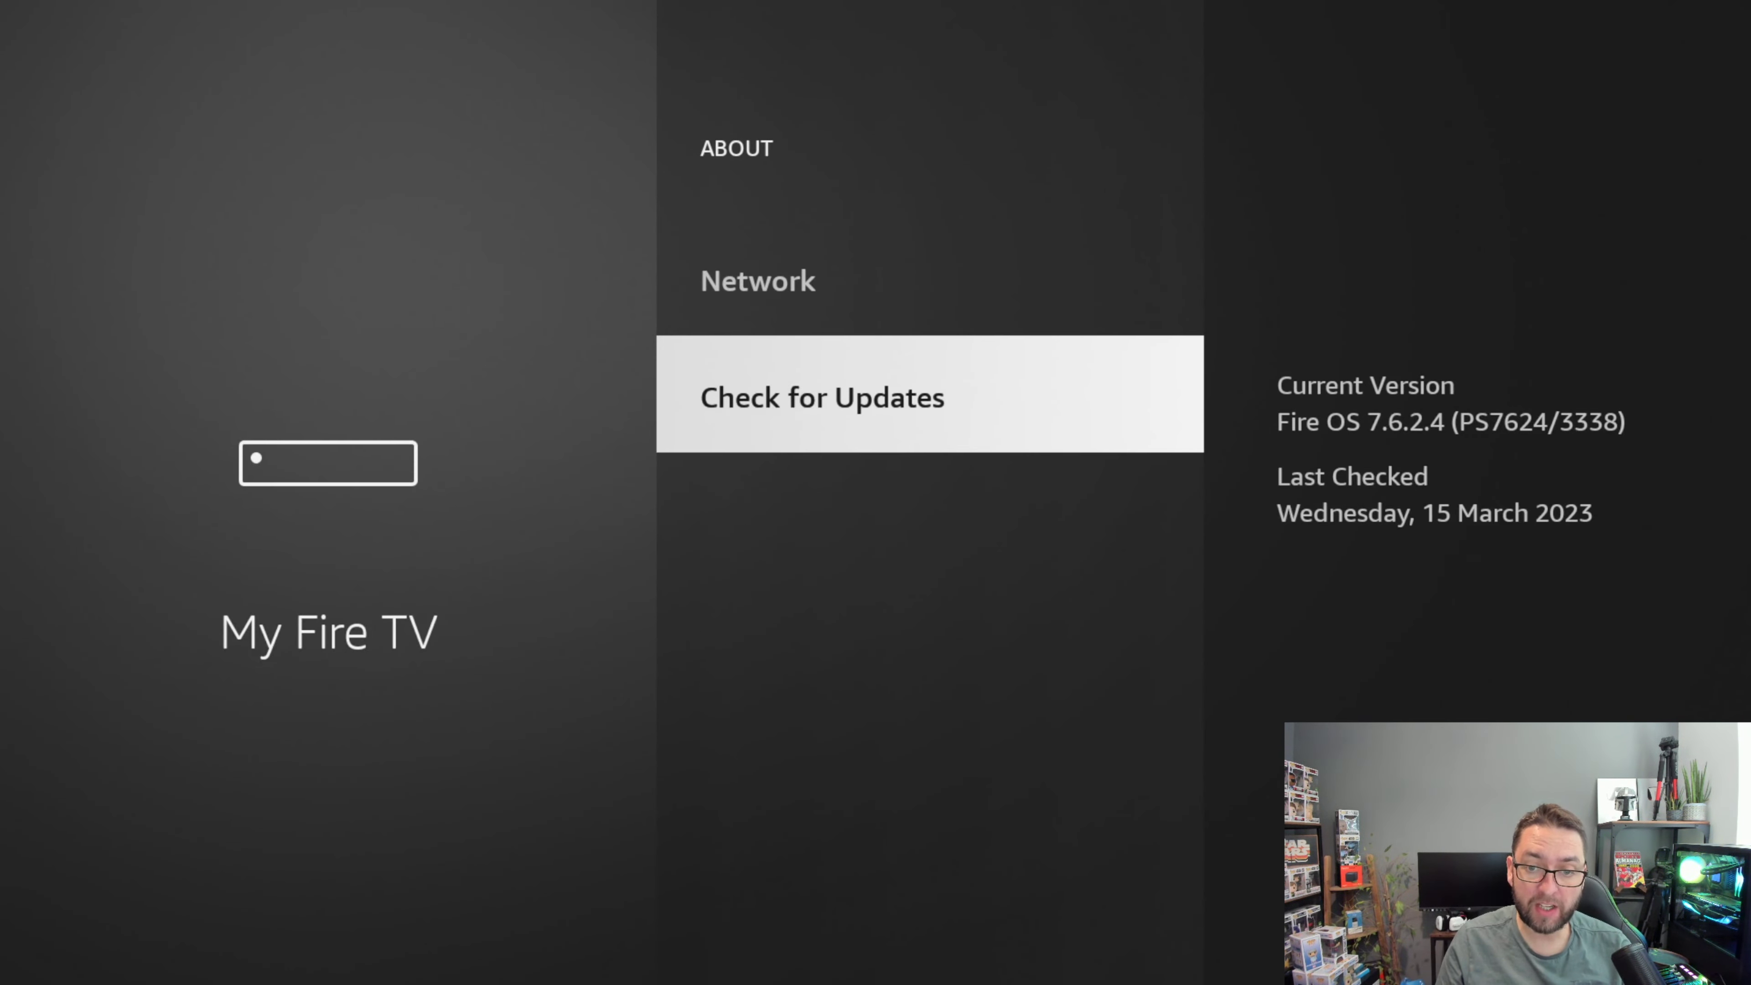
key(Return)
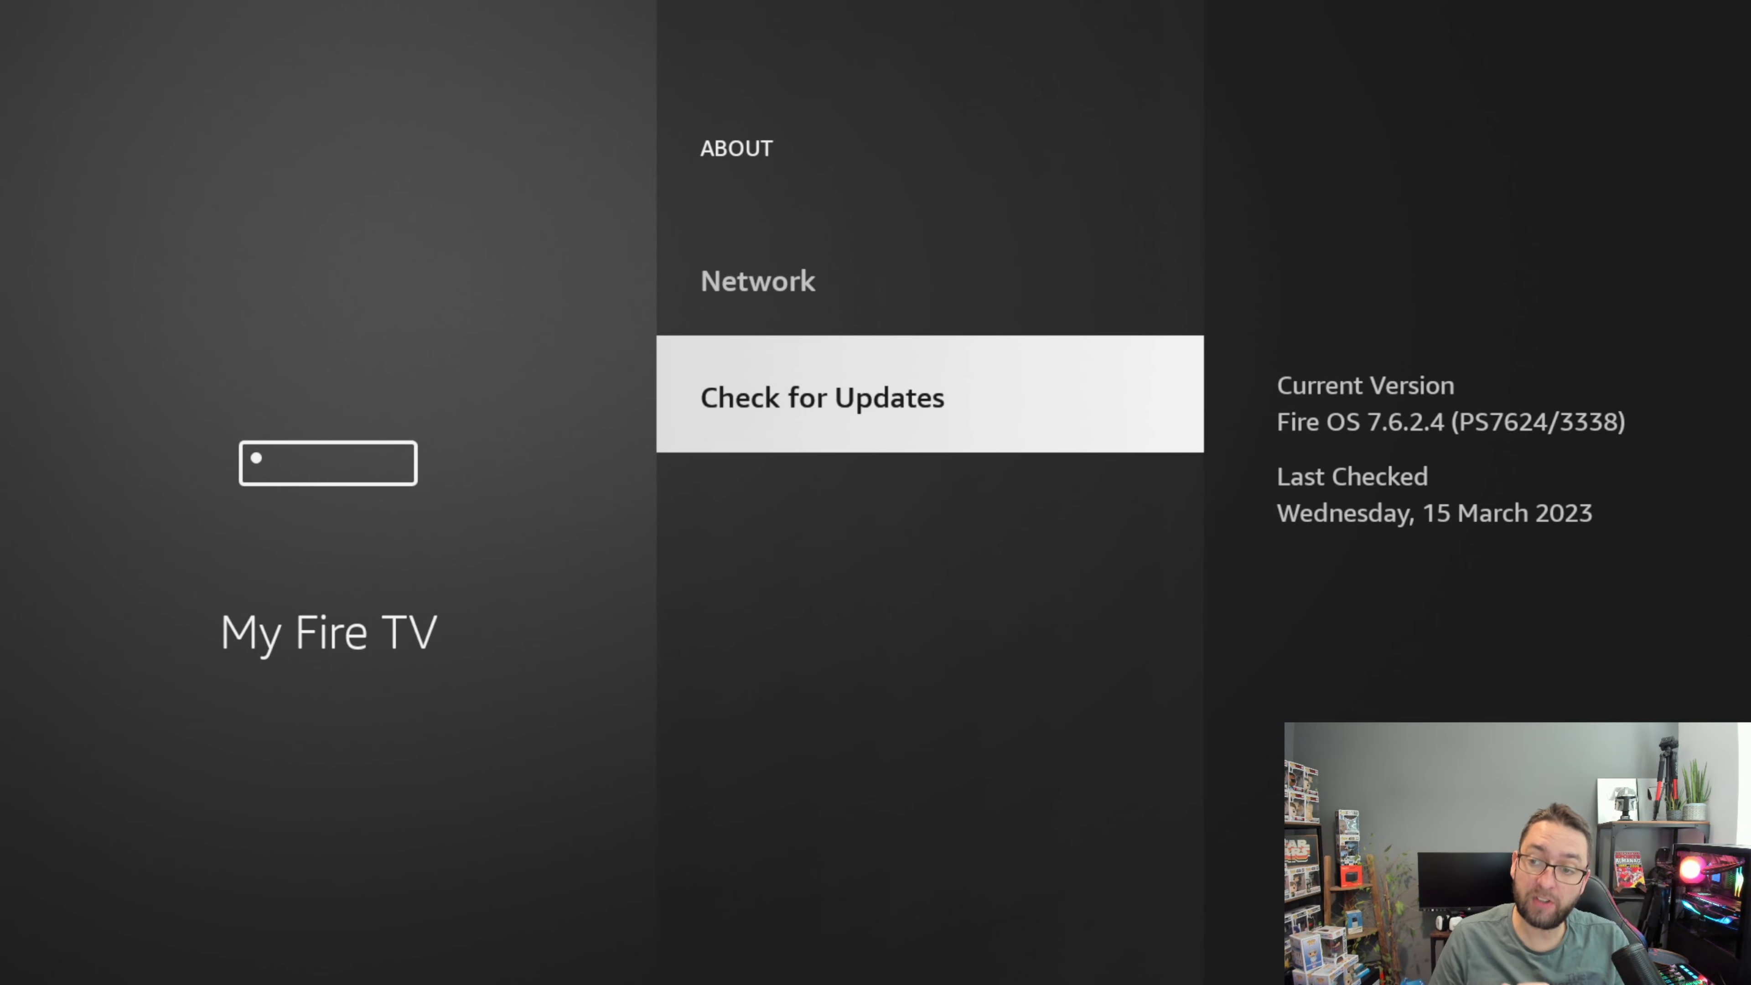
Return to the home screen and open the Display & Audio settings
key(Home)
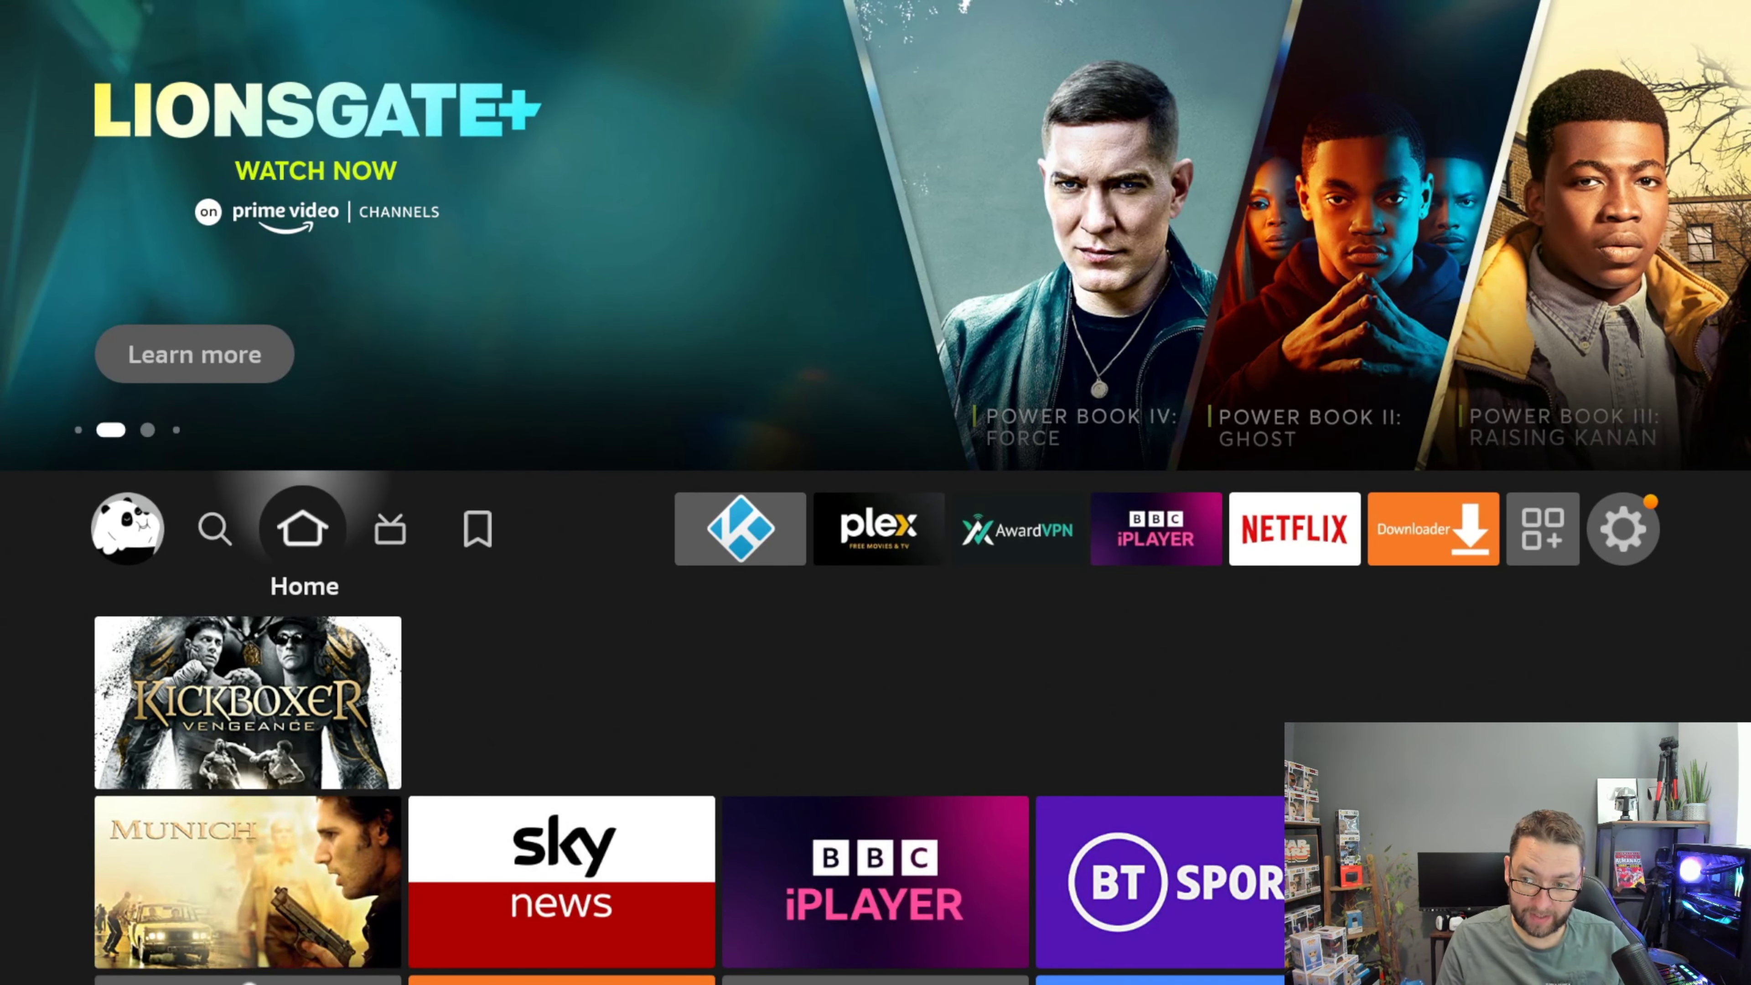
key(Right)
key(Right)
key(Right)
key(Right)
key(Right)
key(Right)
key(Right)
key(Right)
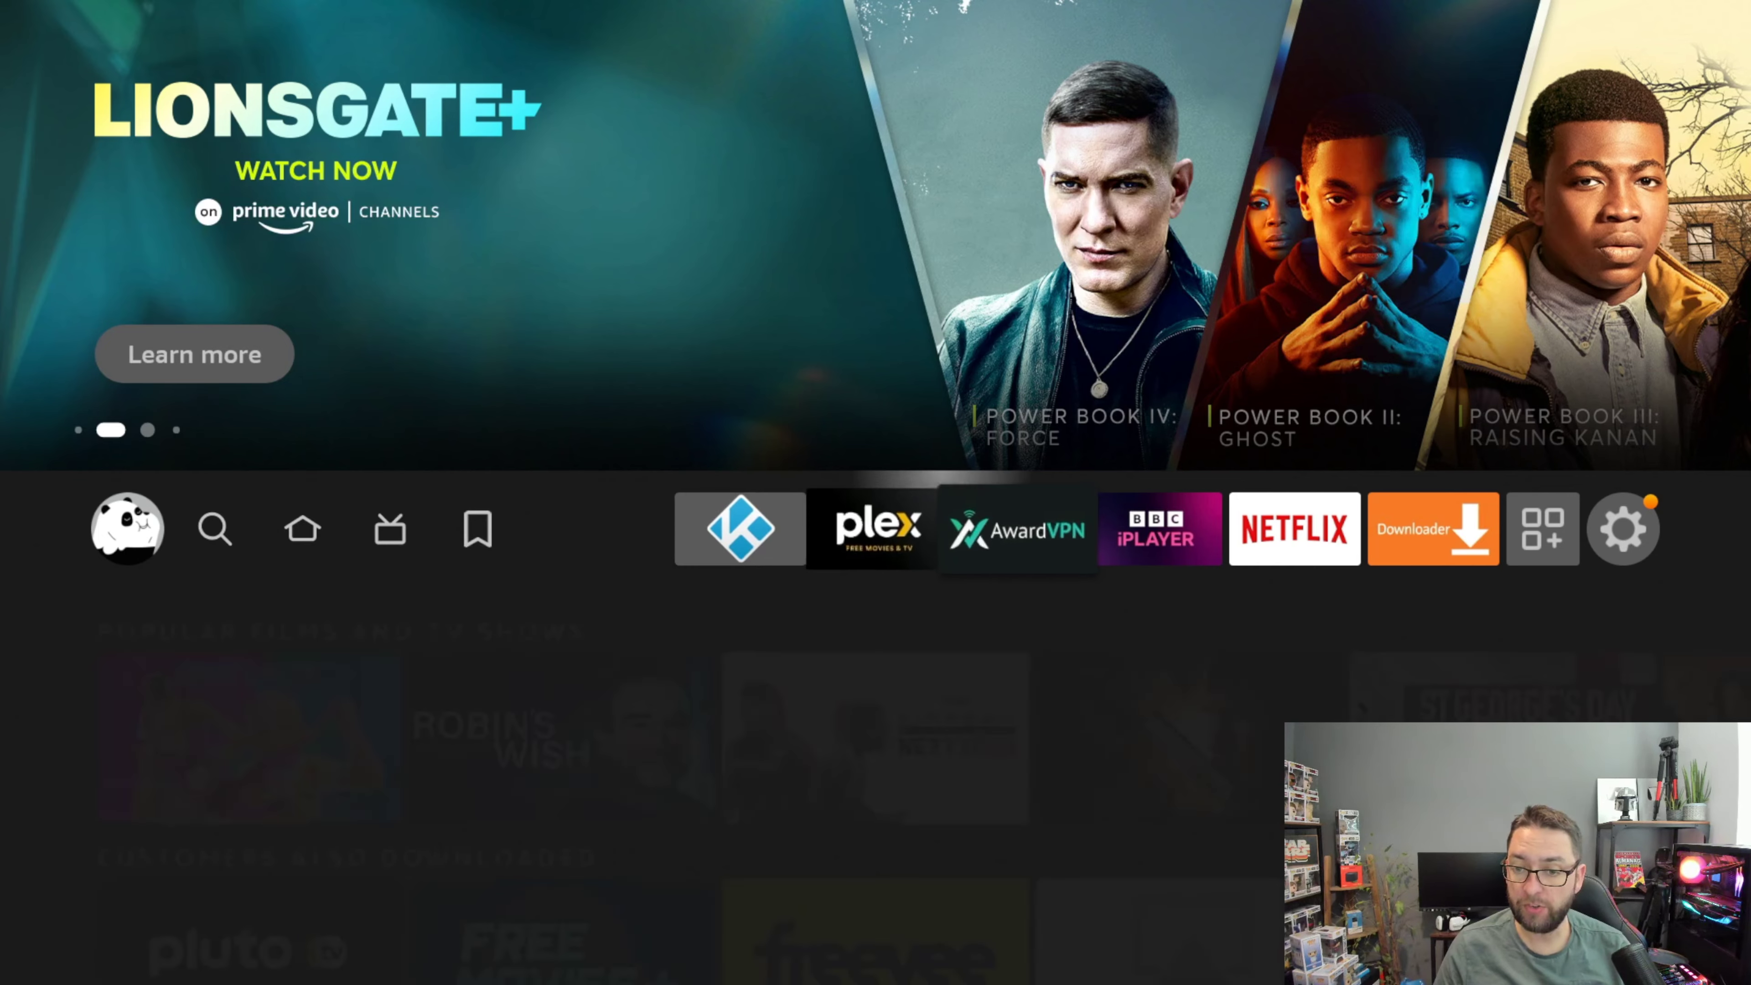
key(Right)
key(Down)
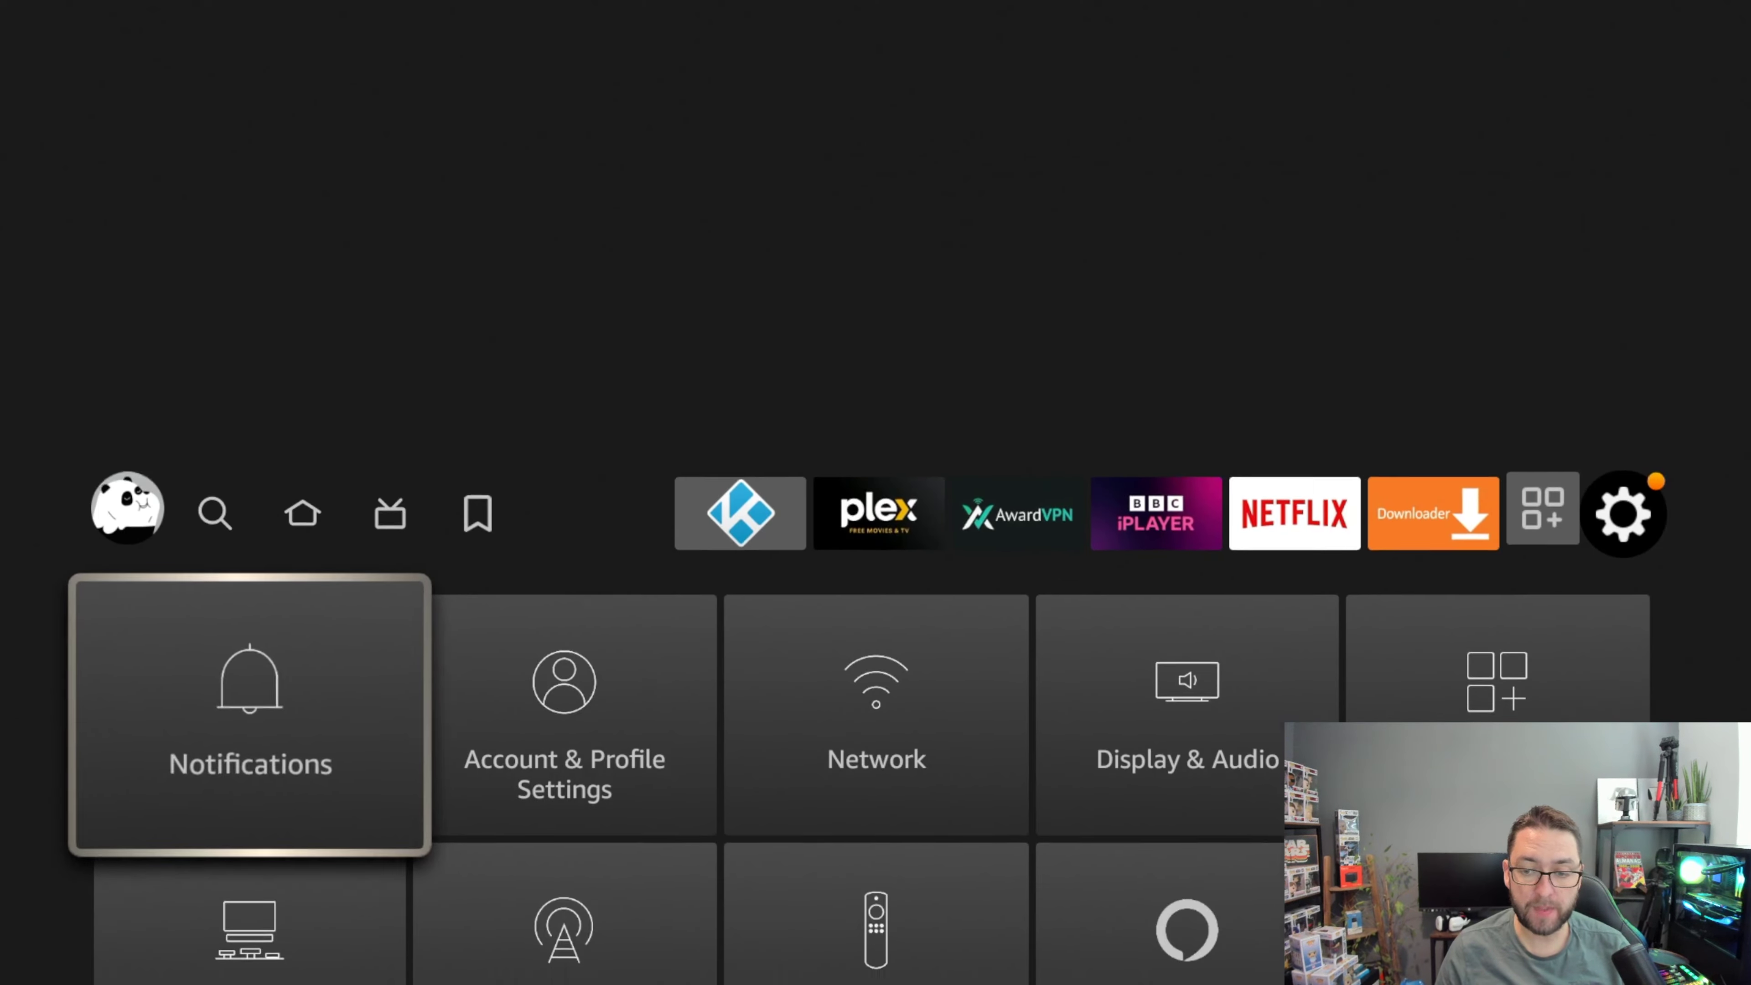
key(Right)
key(Right)
key(Right)
key(Return)
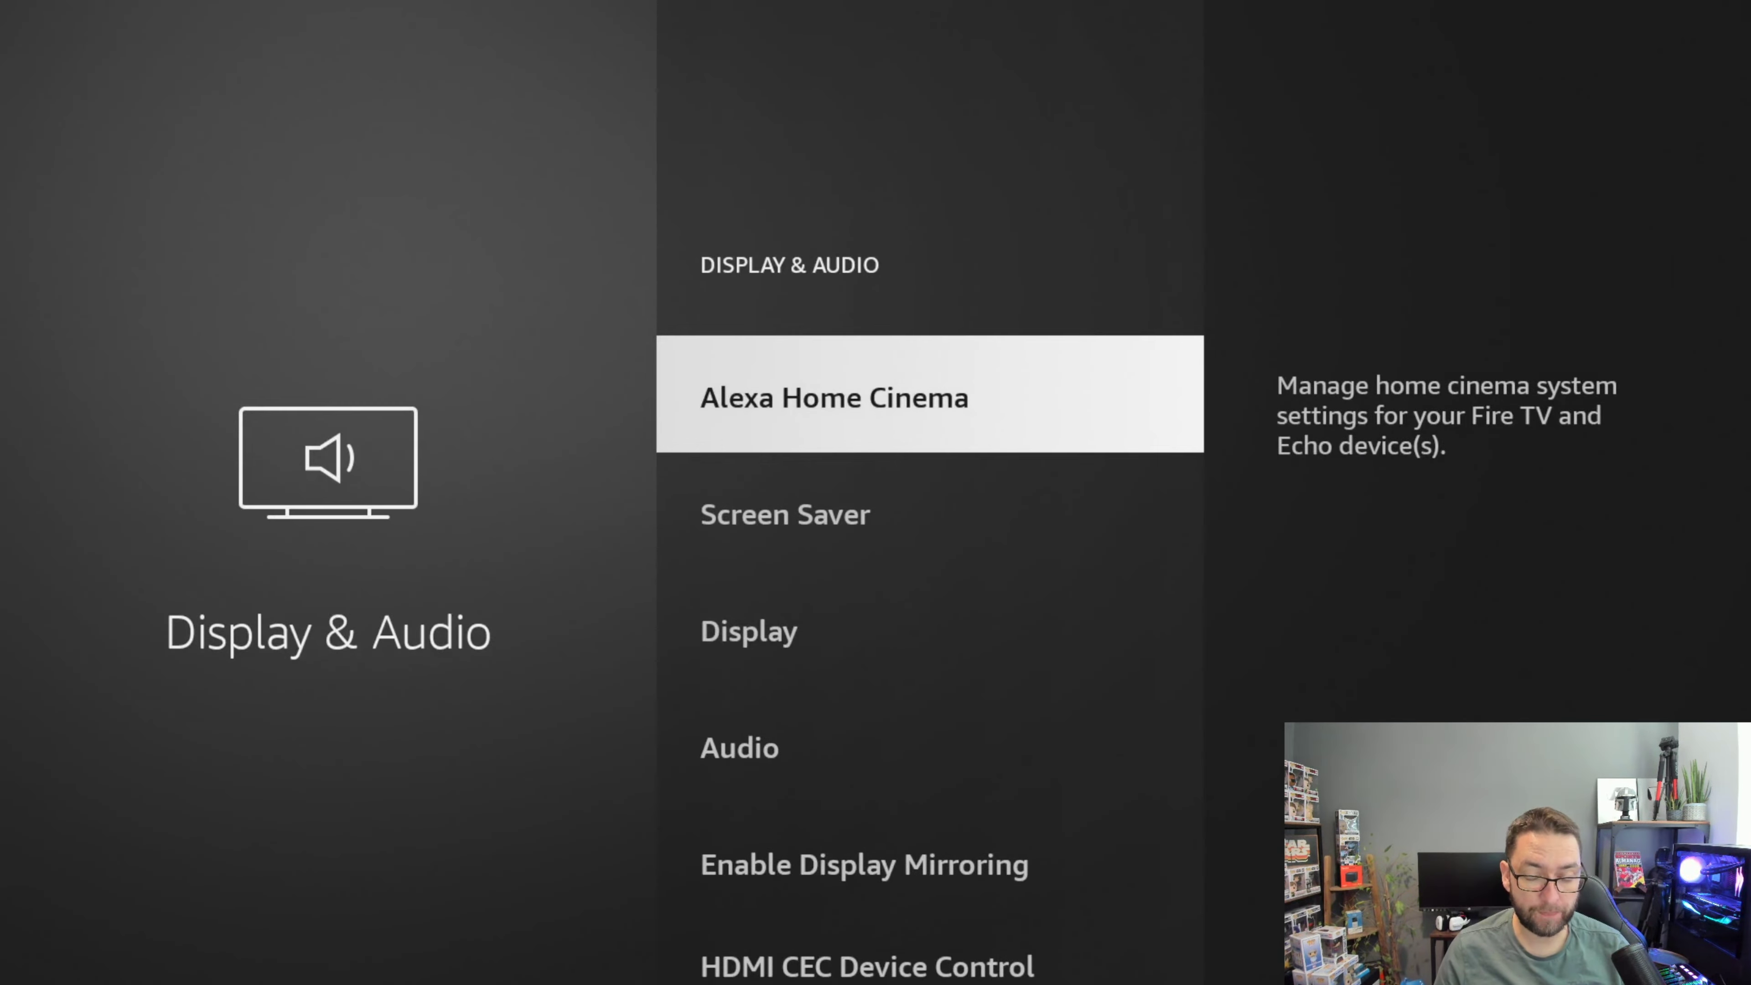
Open the Audio settings within Display & Audio
key(Down)
key(Down)
key(Down)
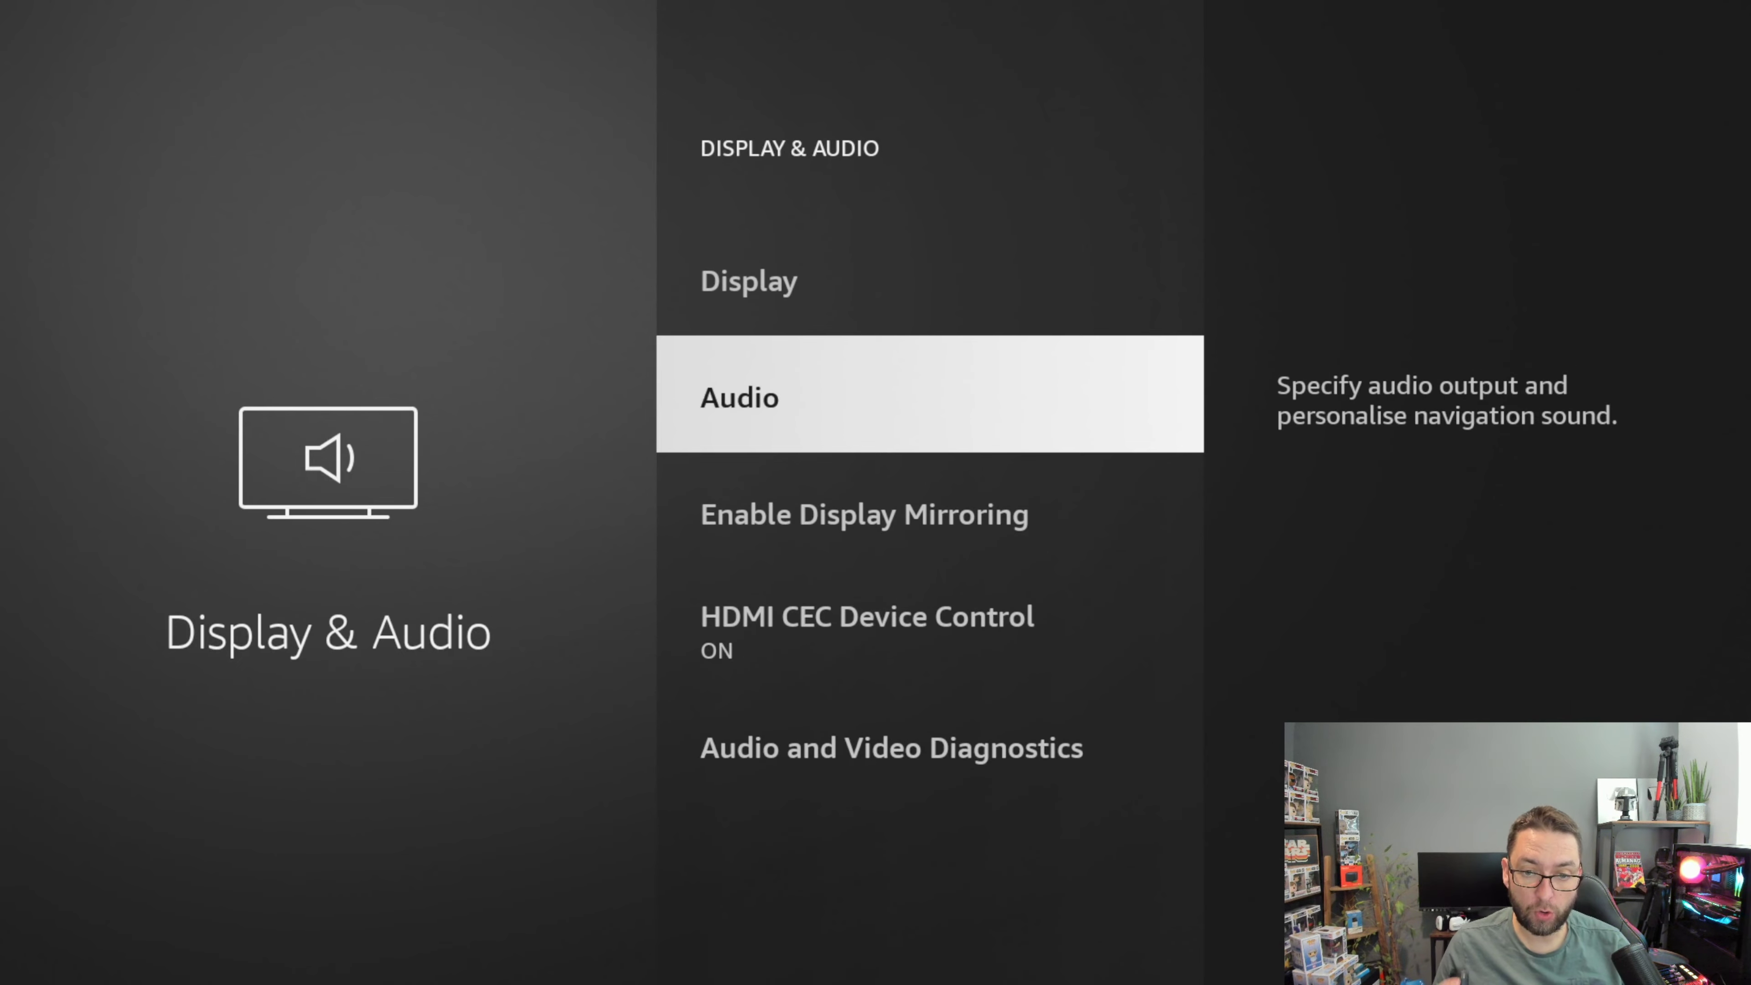
key(Return)
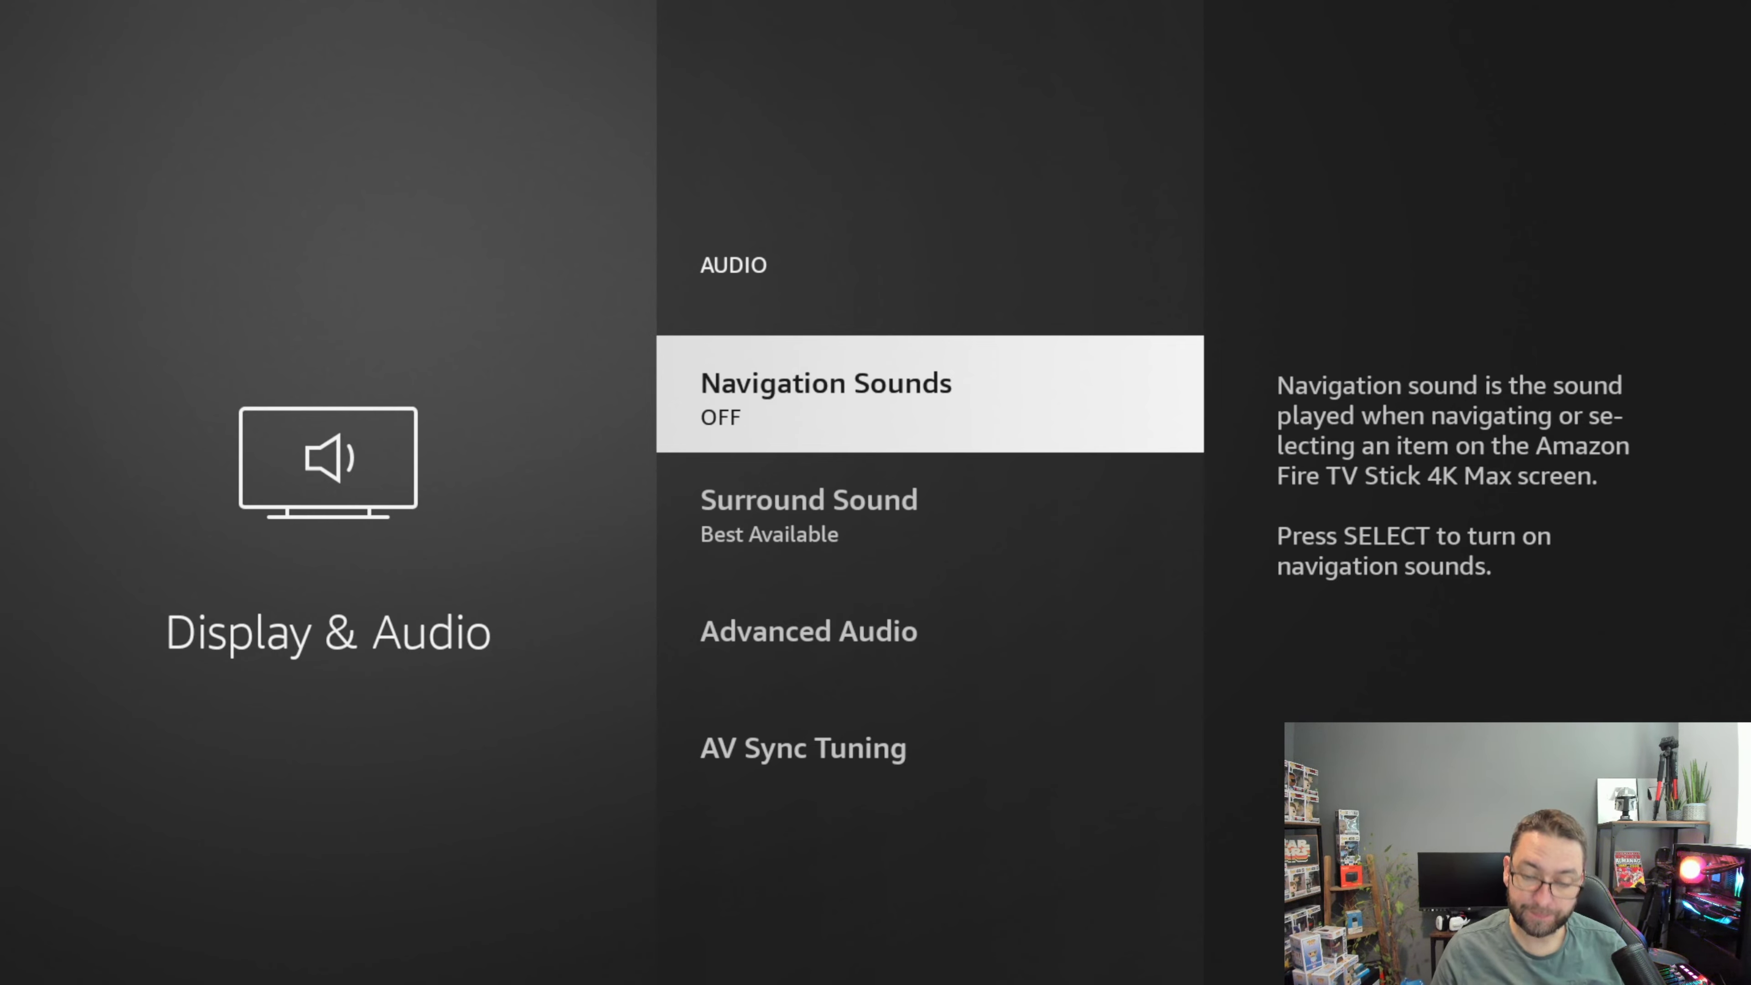
Examine the descriptions of the Surround Sound options Best Available, PCM, Dolby Digital Plus and Dolby Digital, and leave without choosing a different one
key(Down)
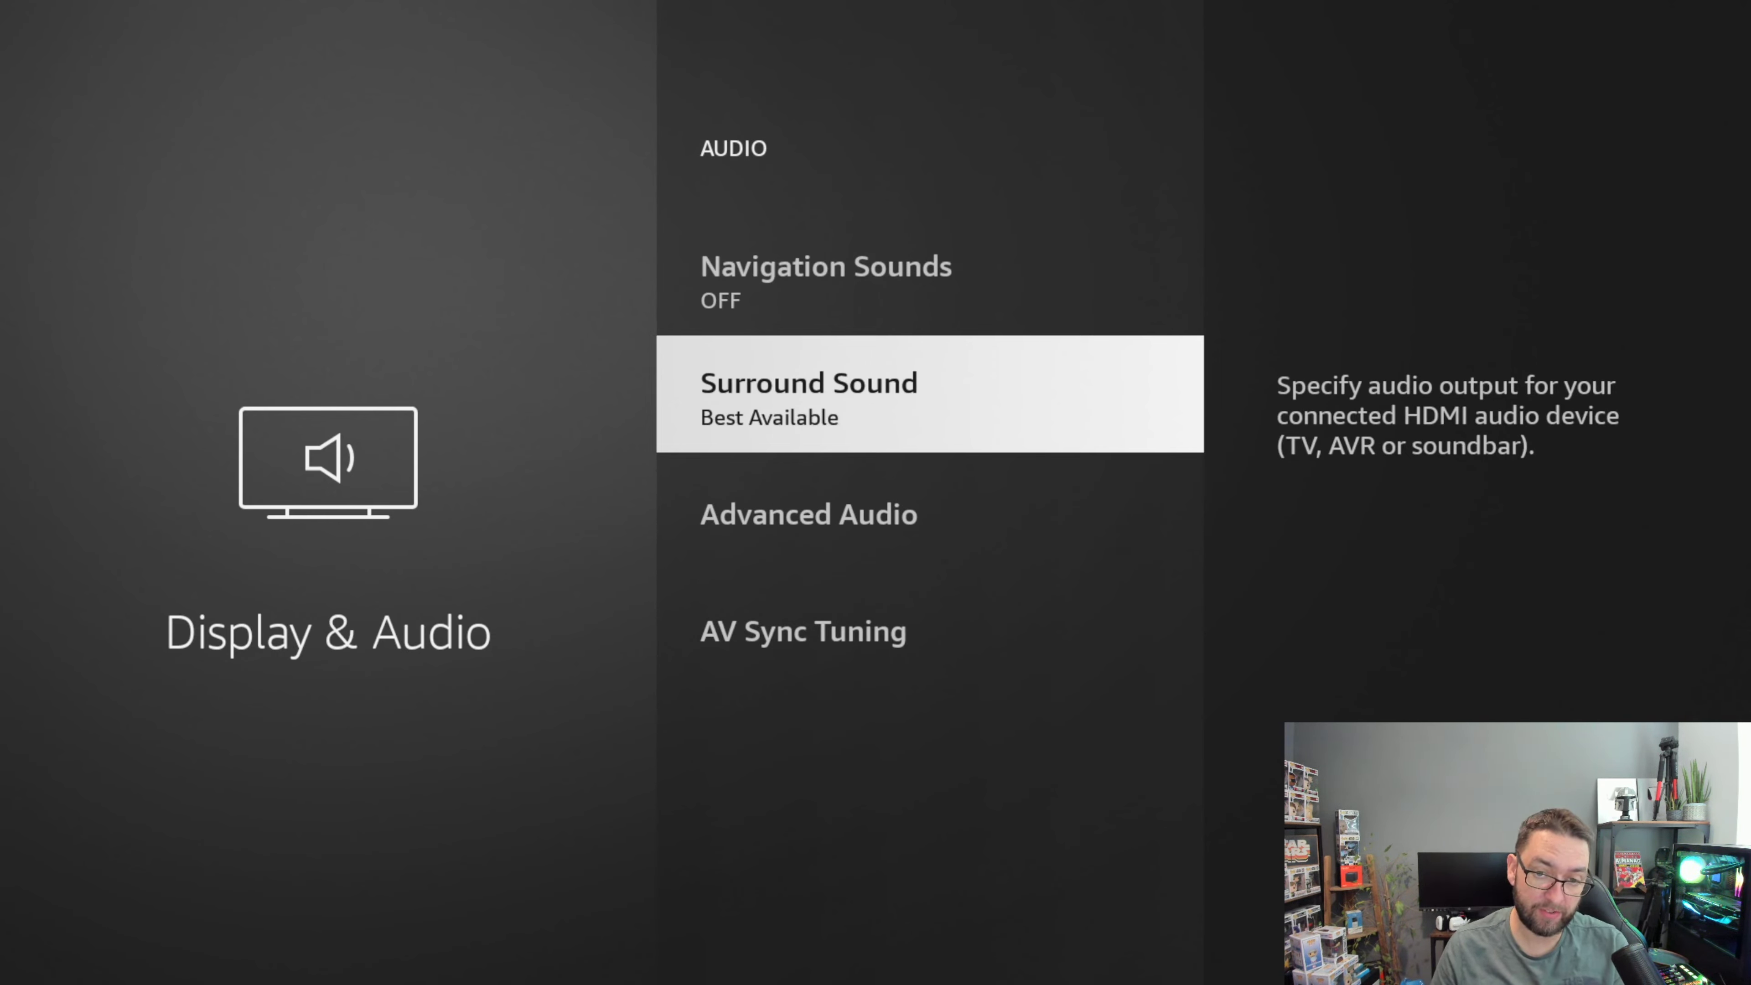
key(Return)
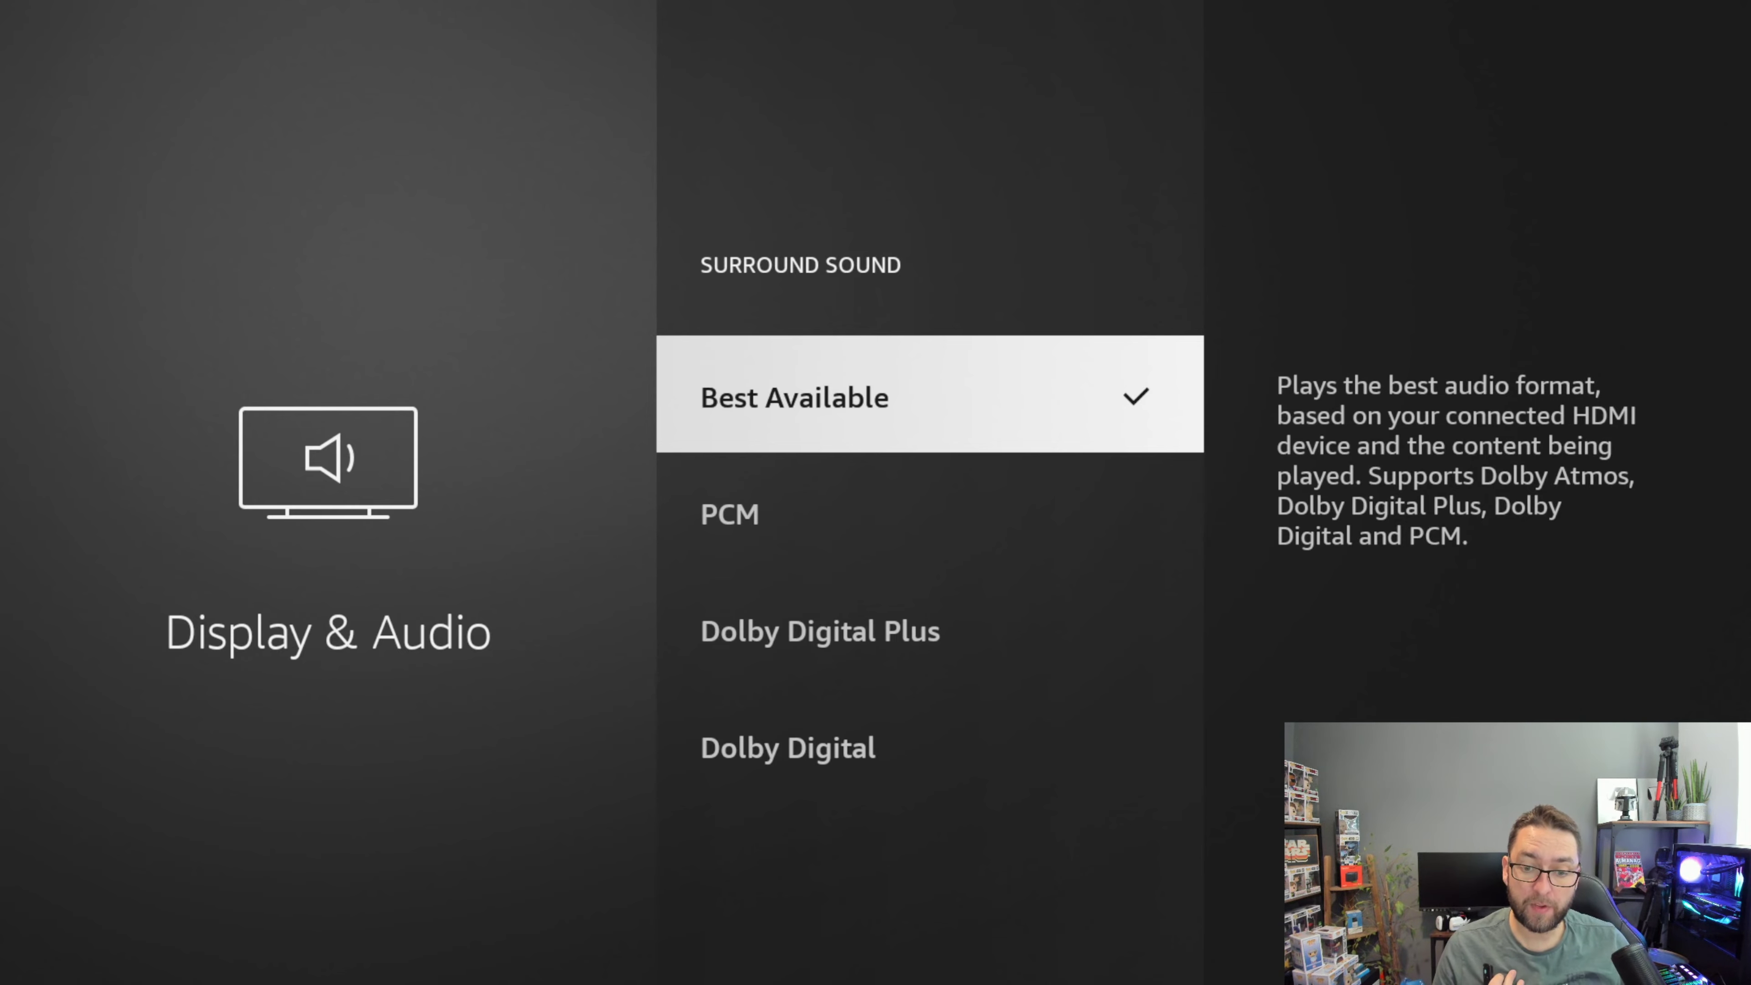
key(Down)
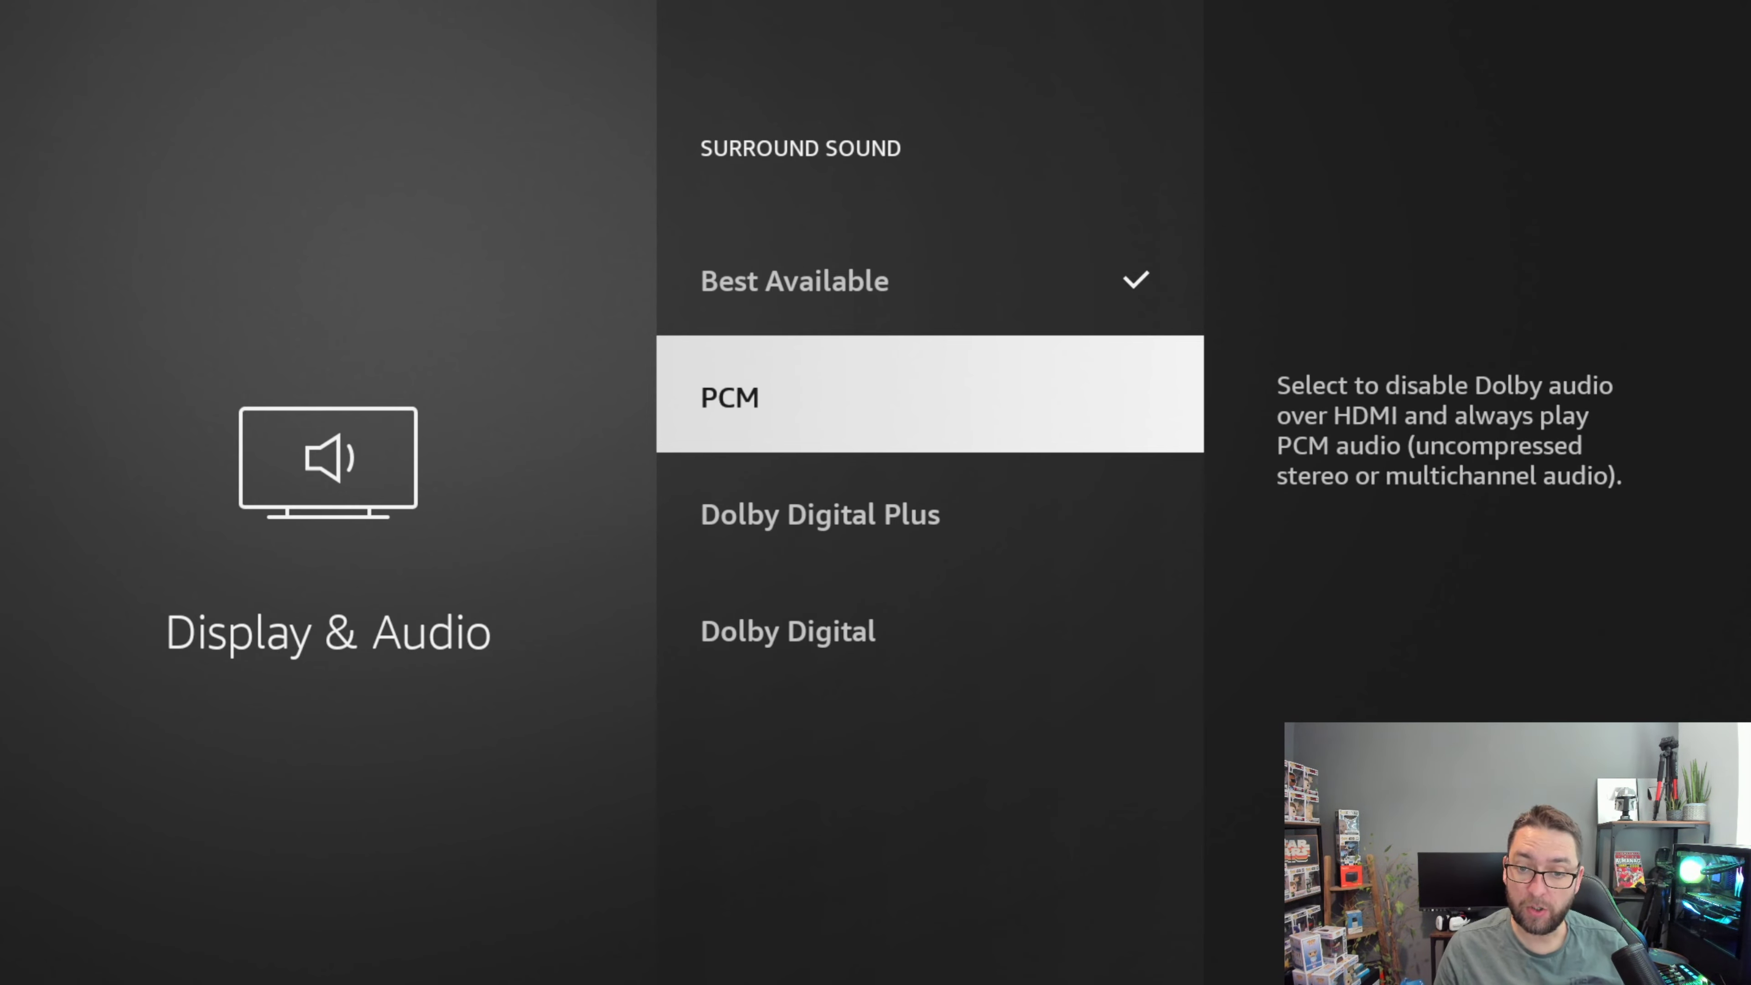
key(Escape)
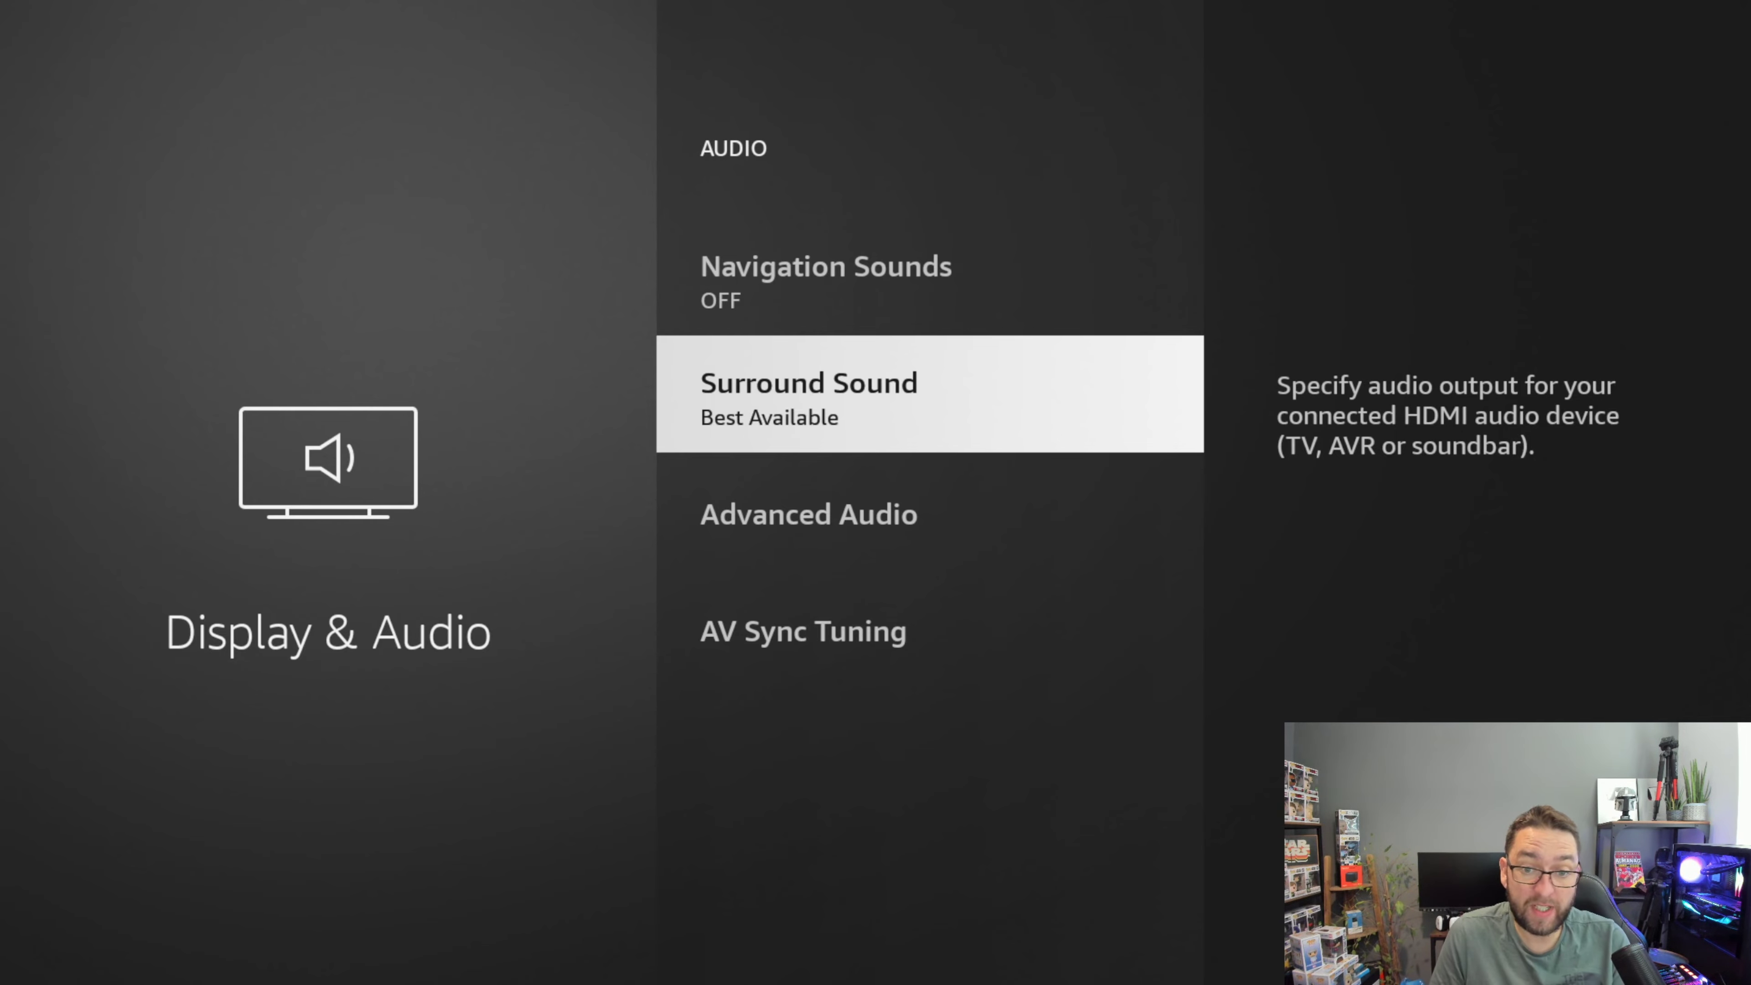
key(Return)
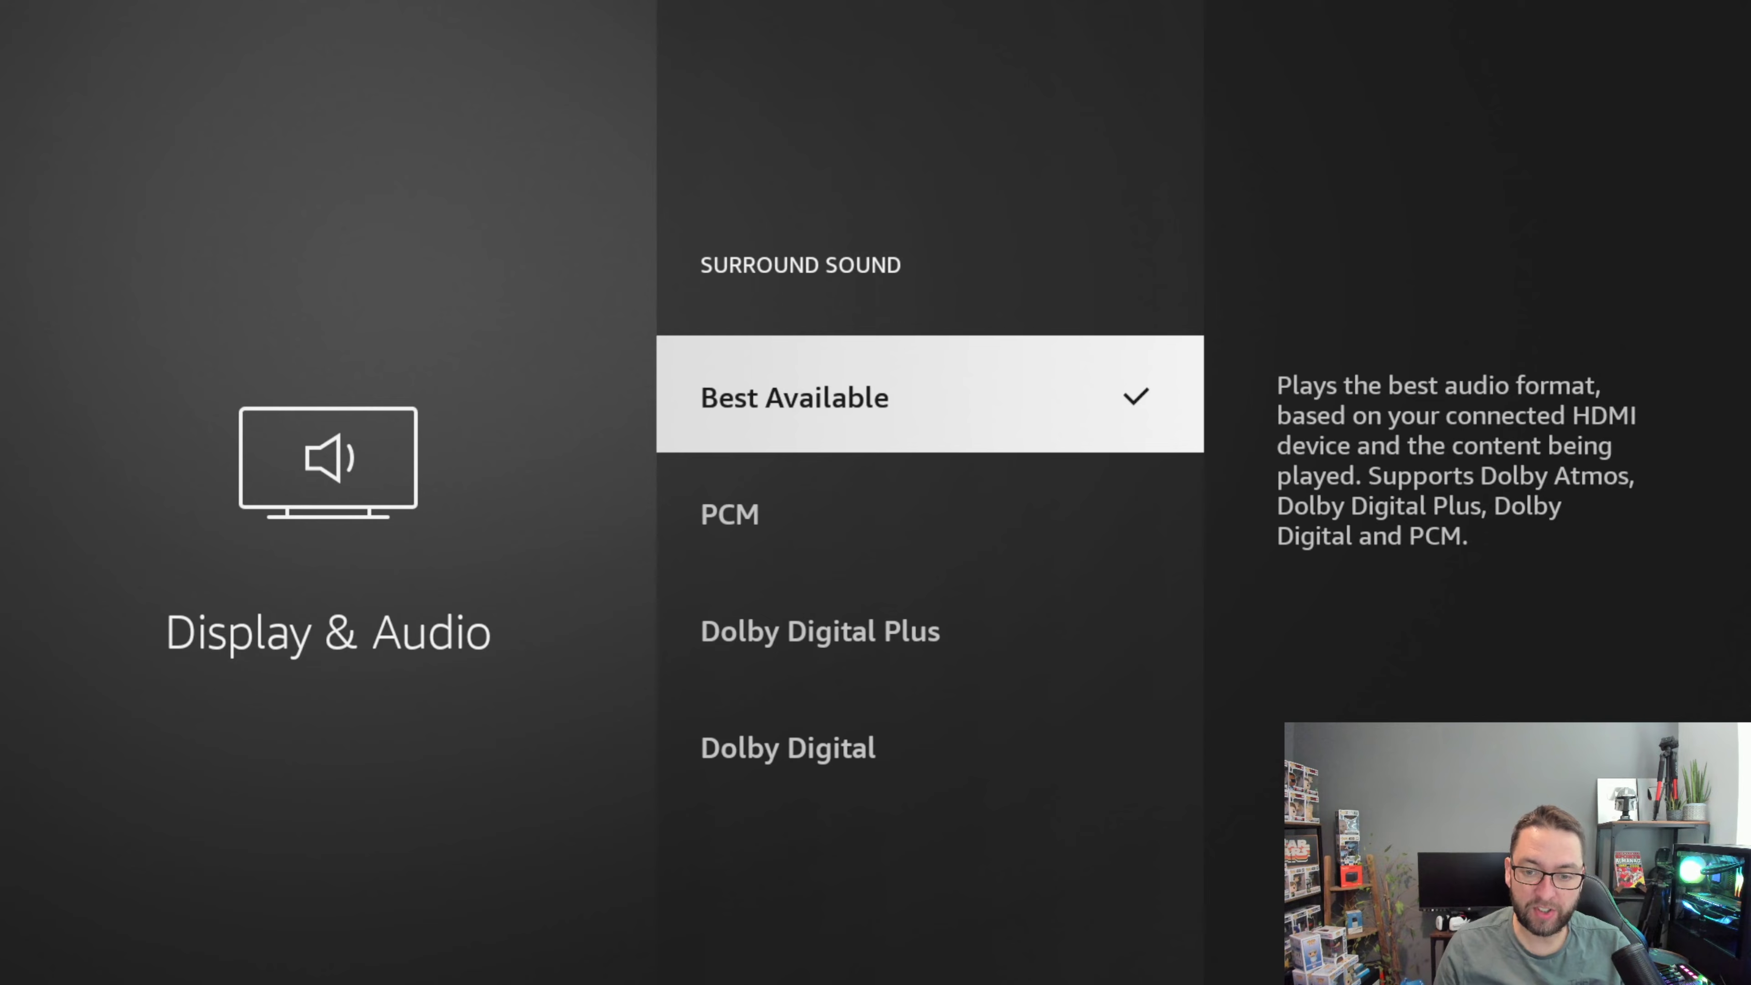
key(Down)
key(Down)
key(Down)
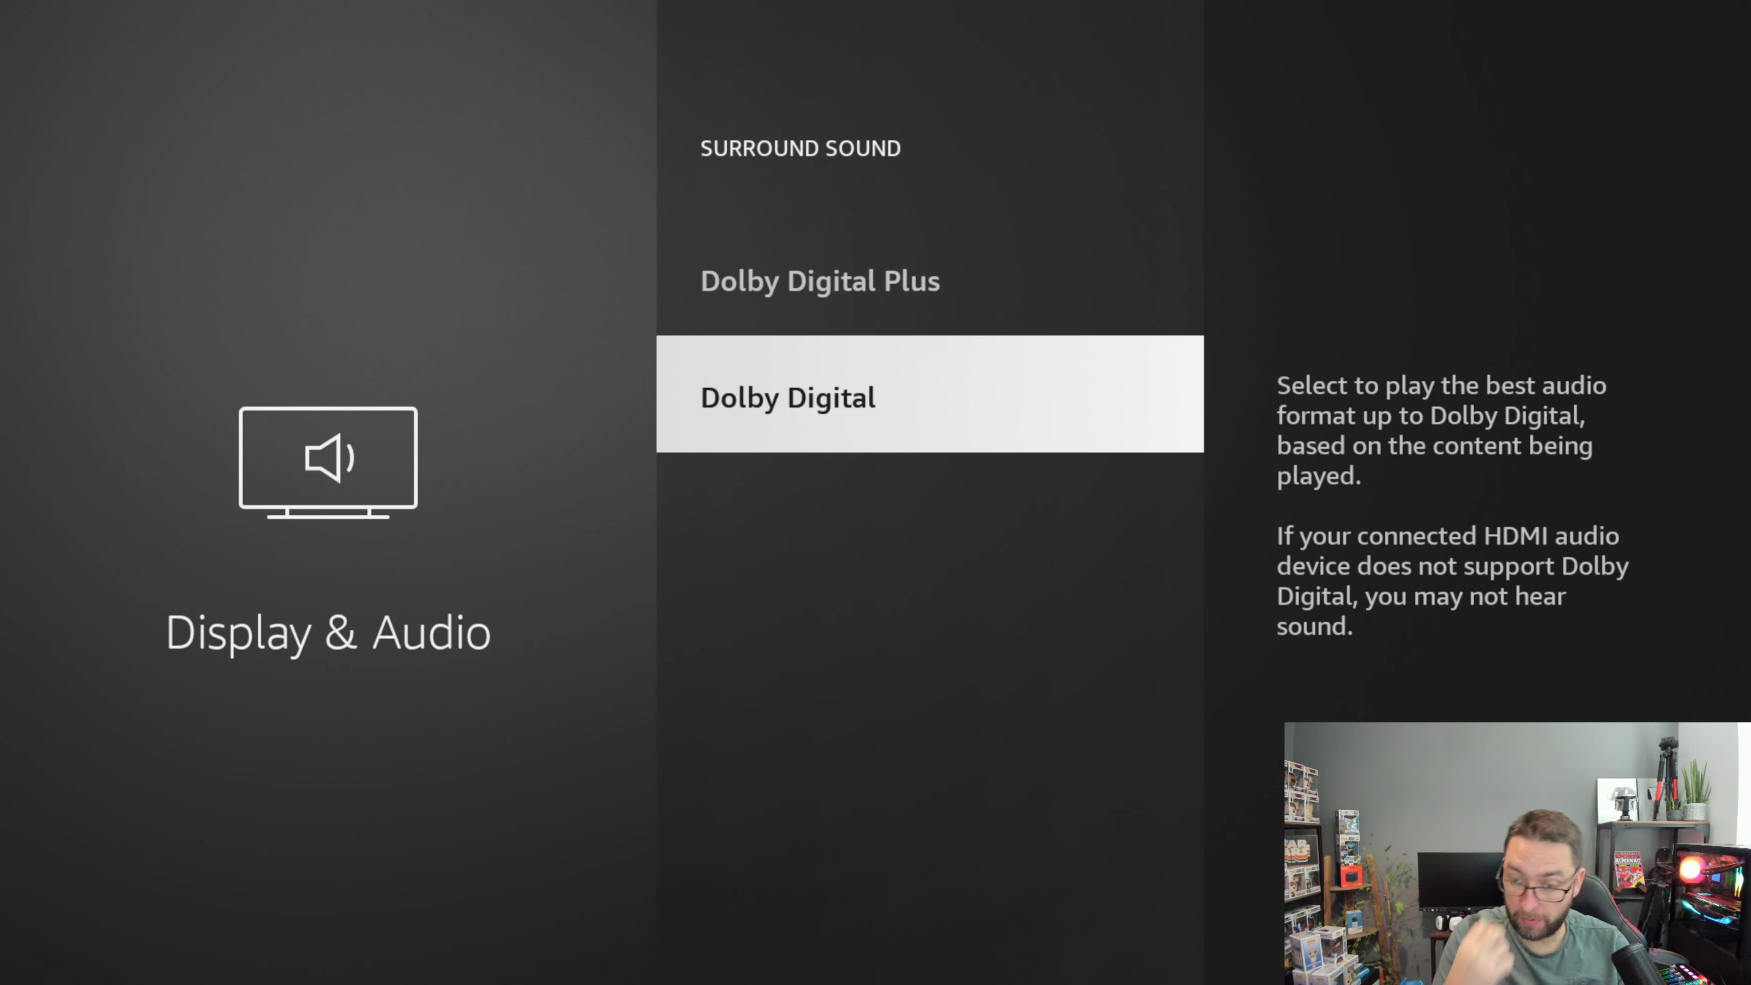
key(Up)
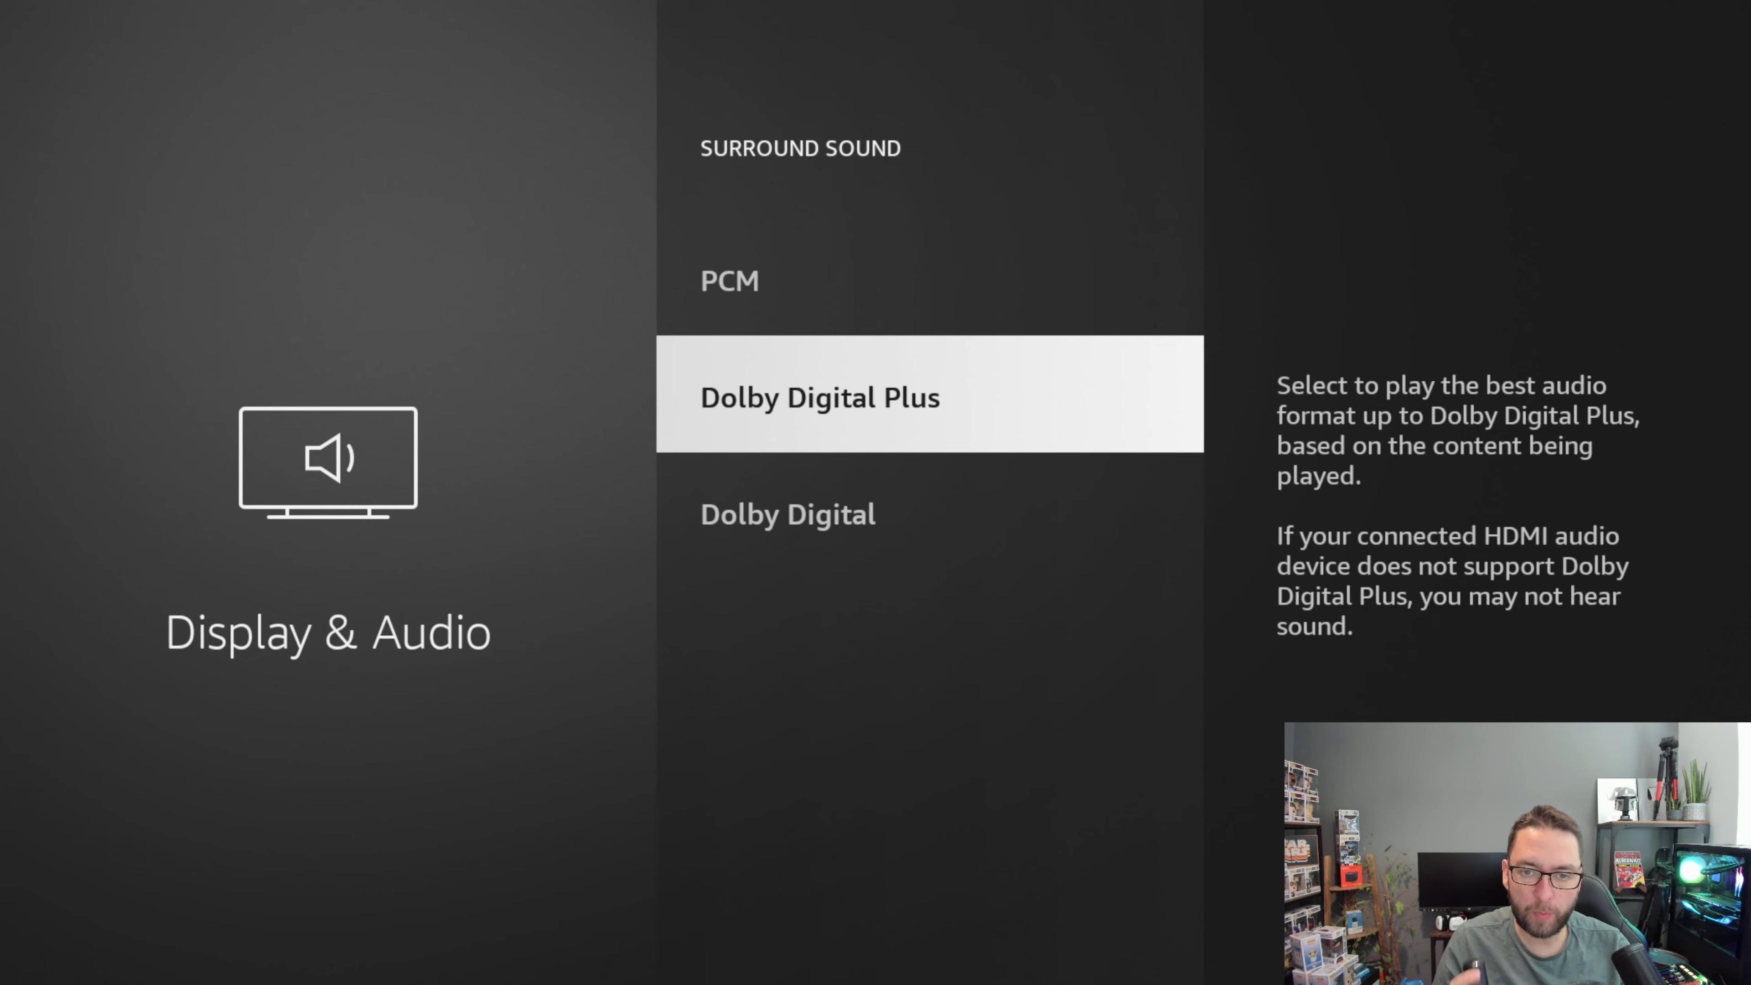
key(Down)
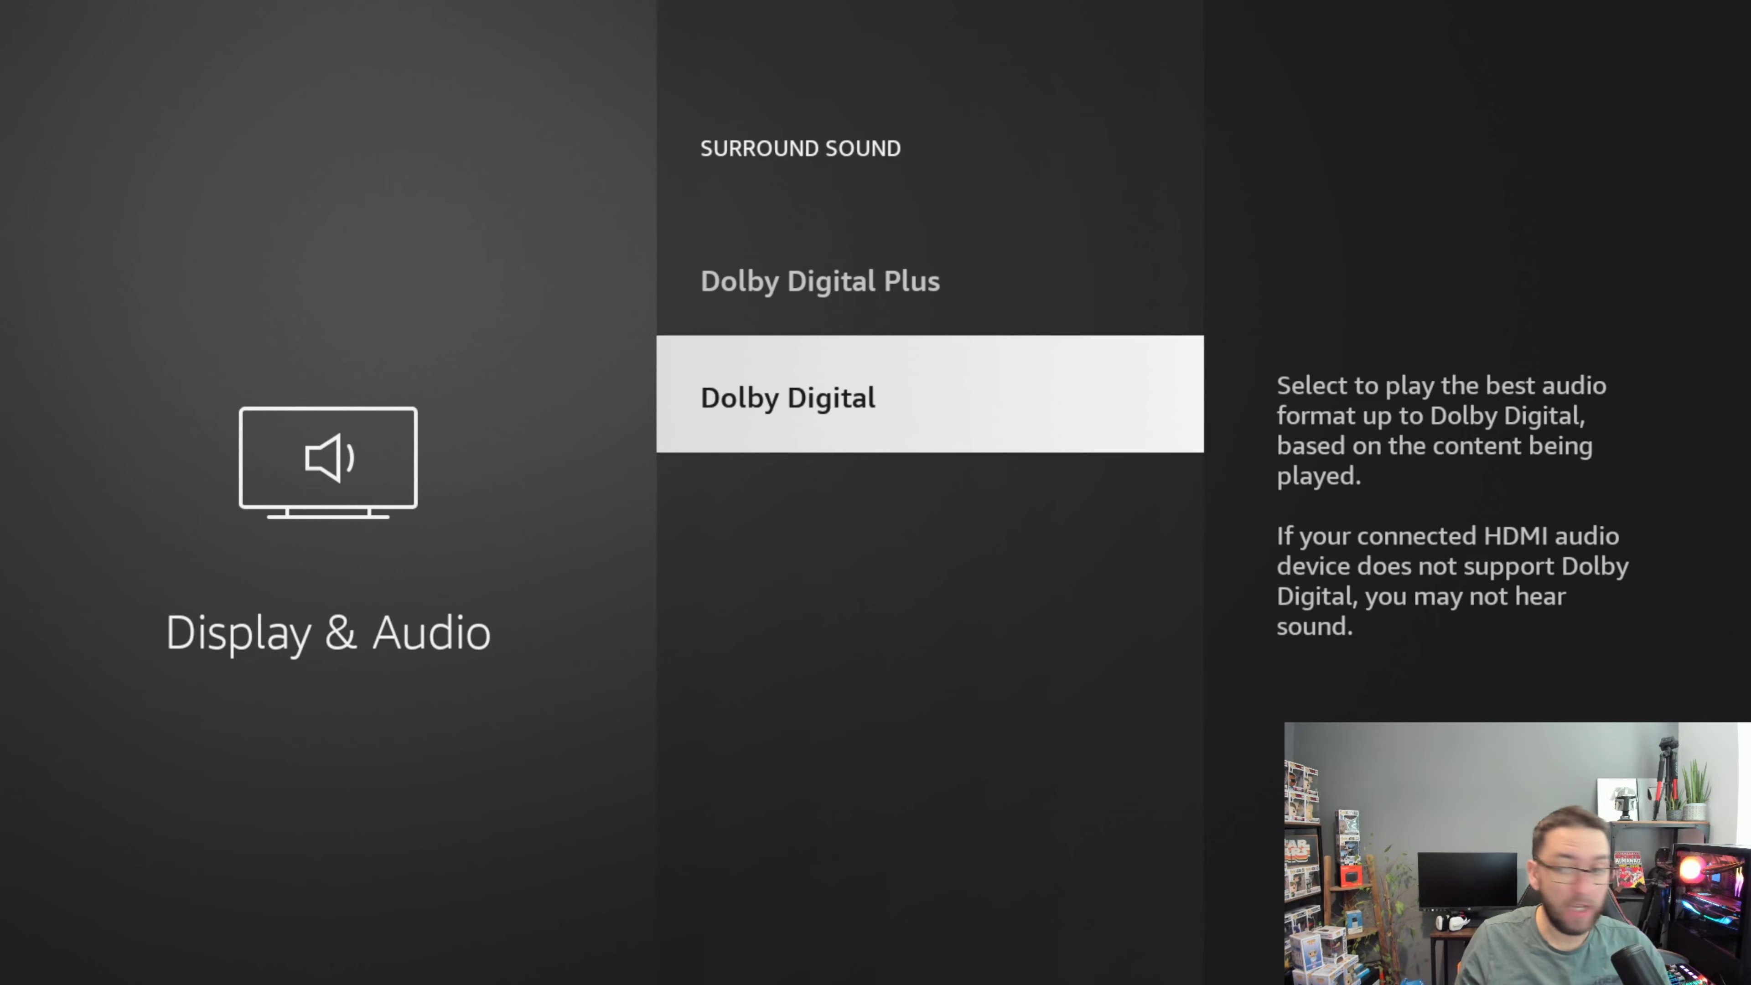
key(Up)
key(Up)
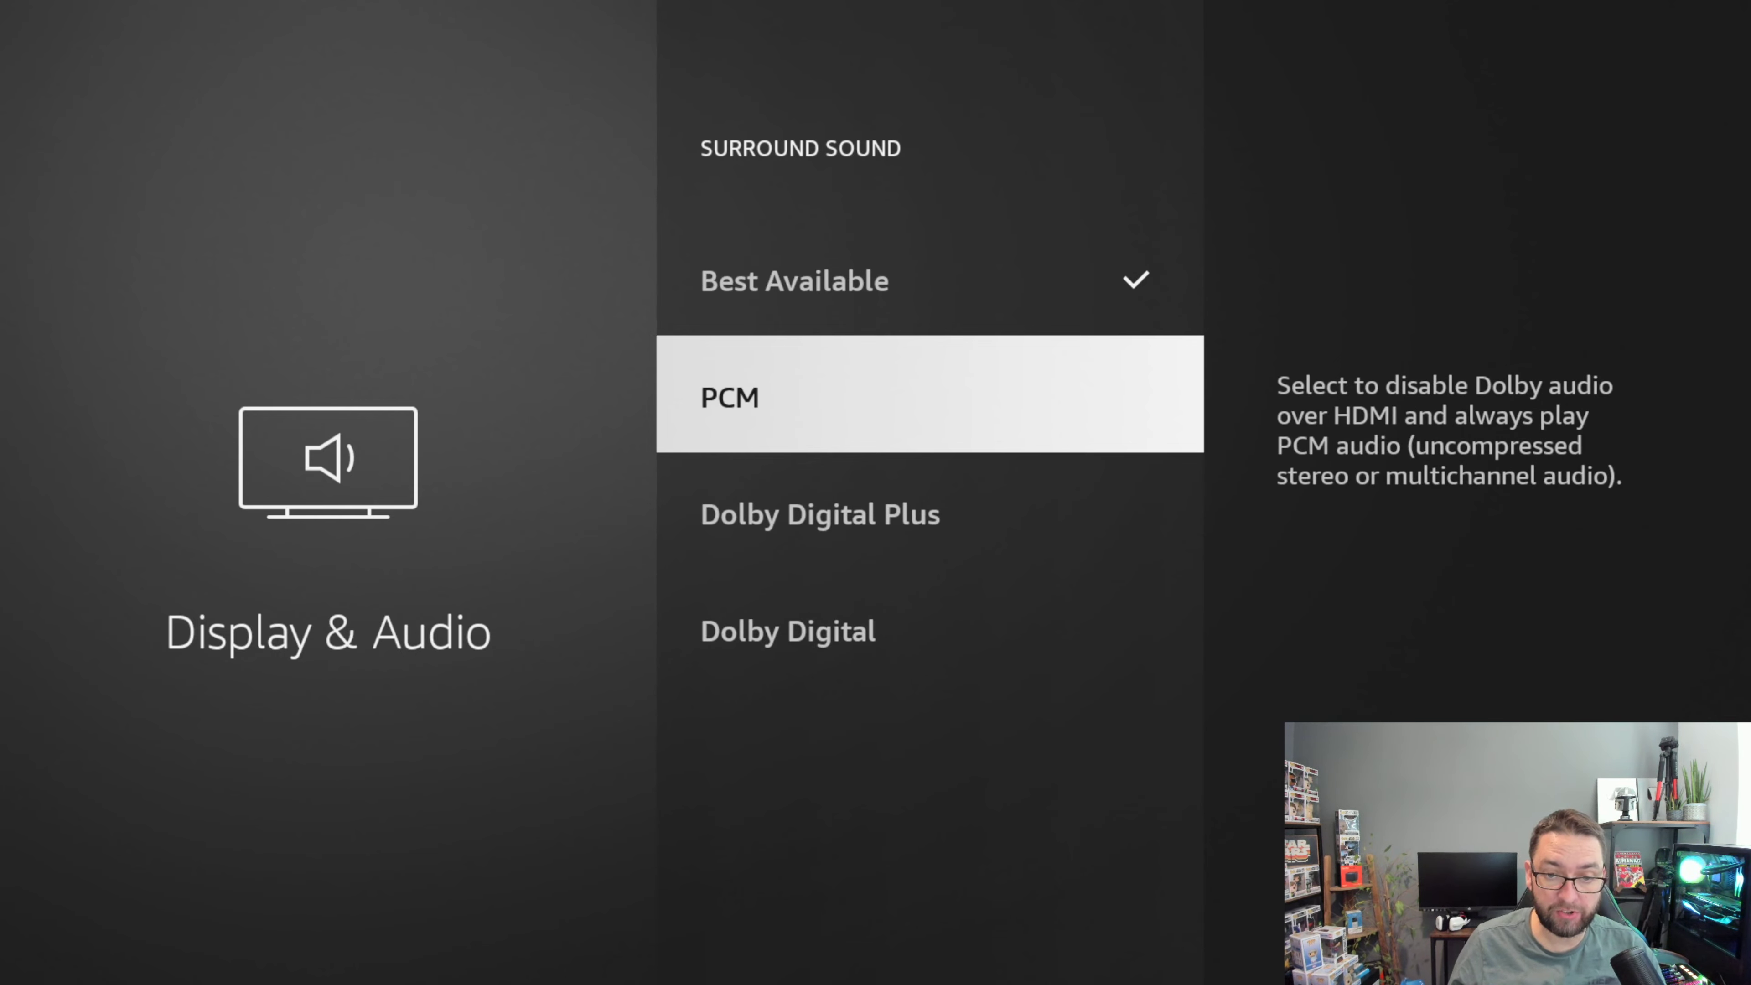
key(Up)
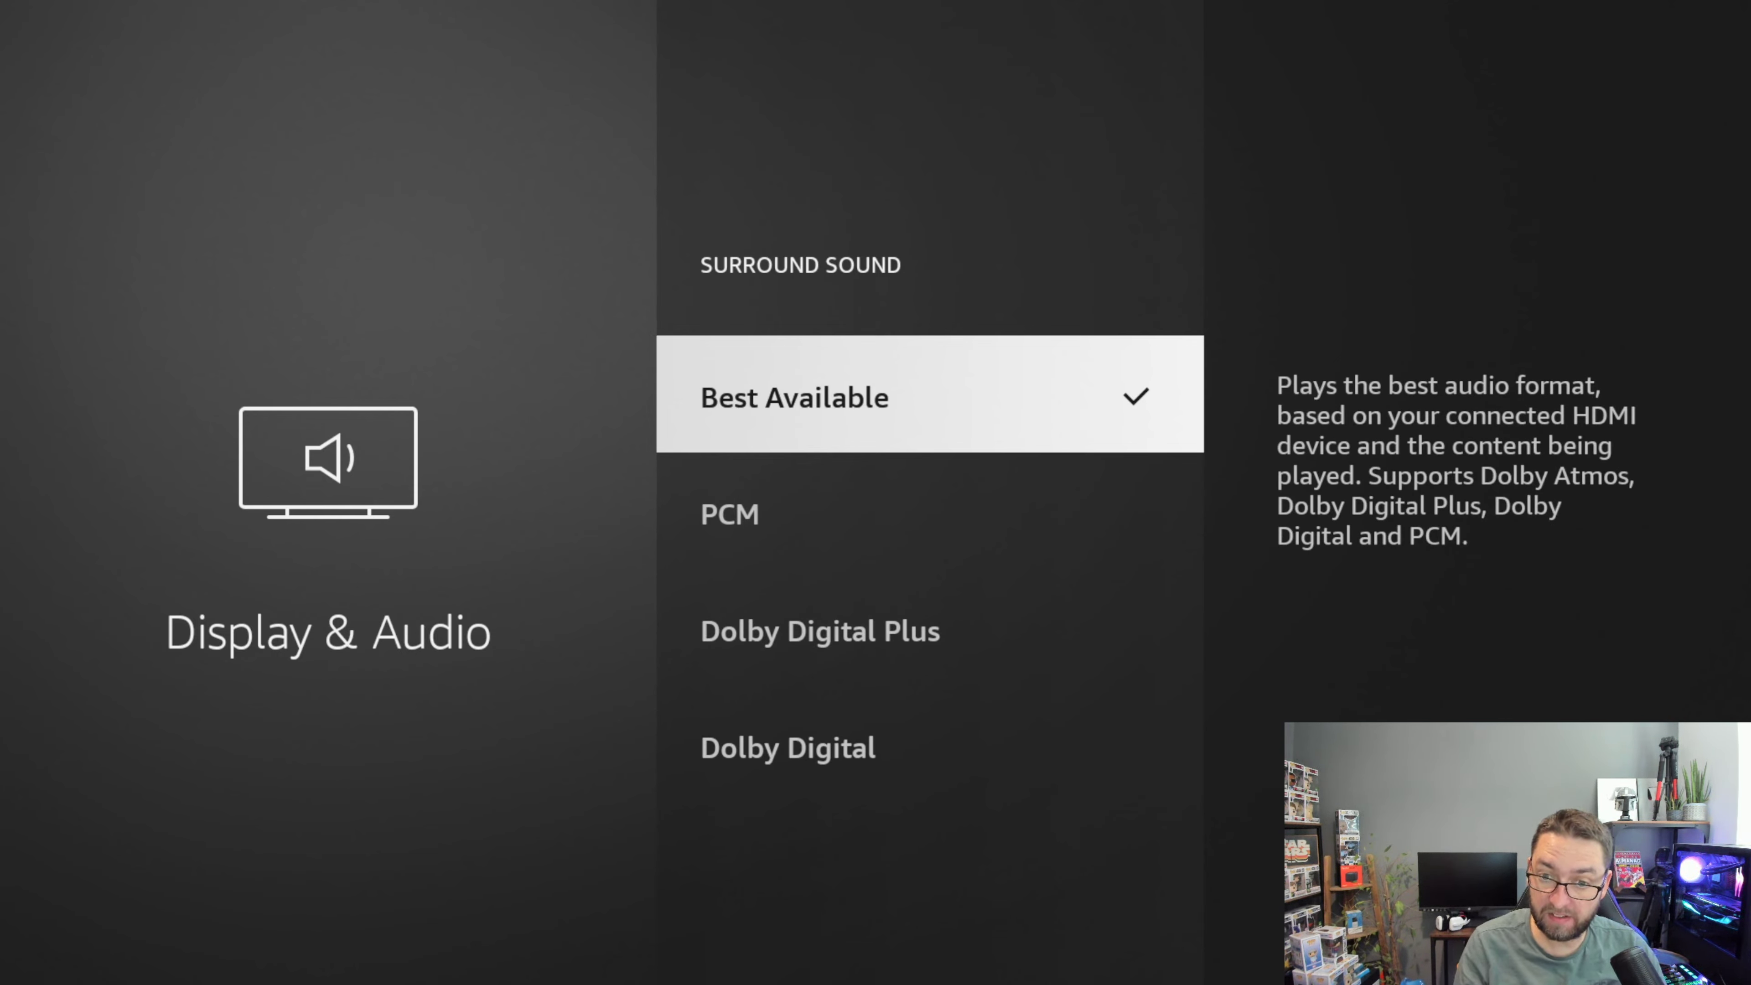
key(Down)
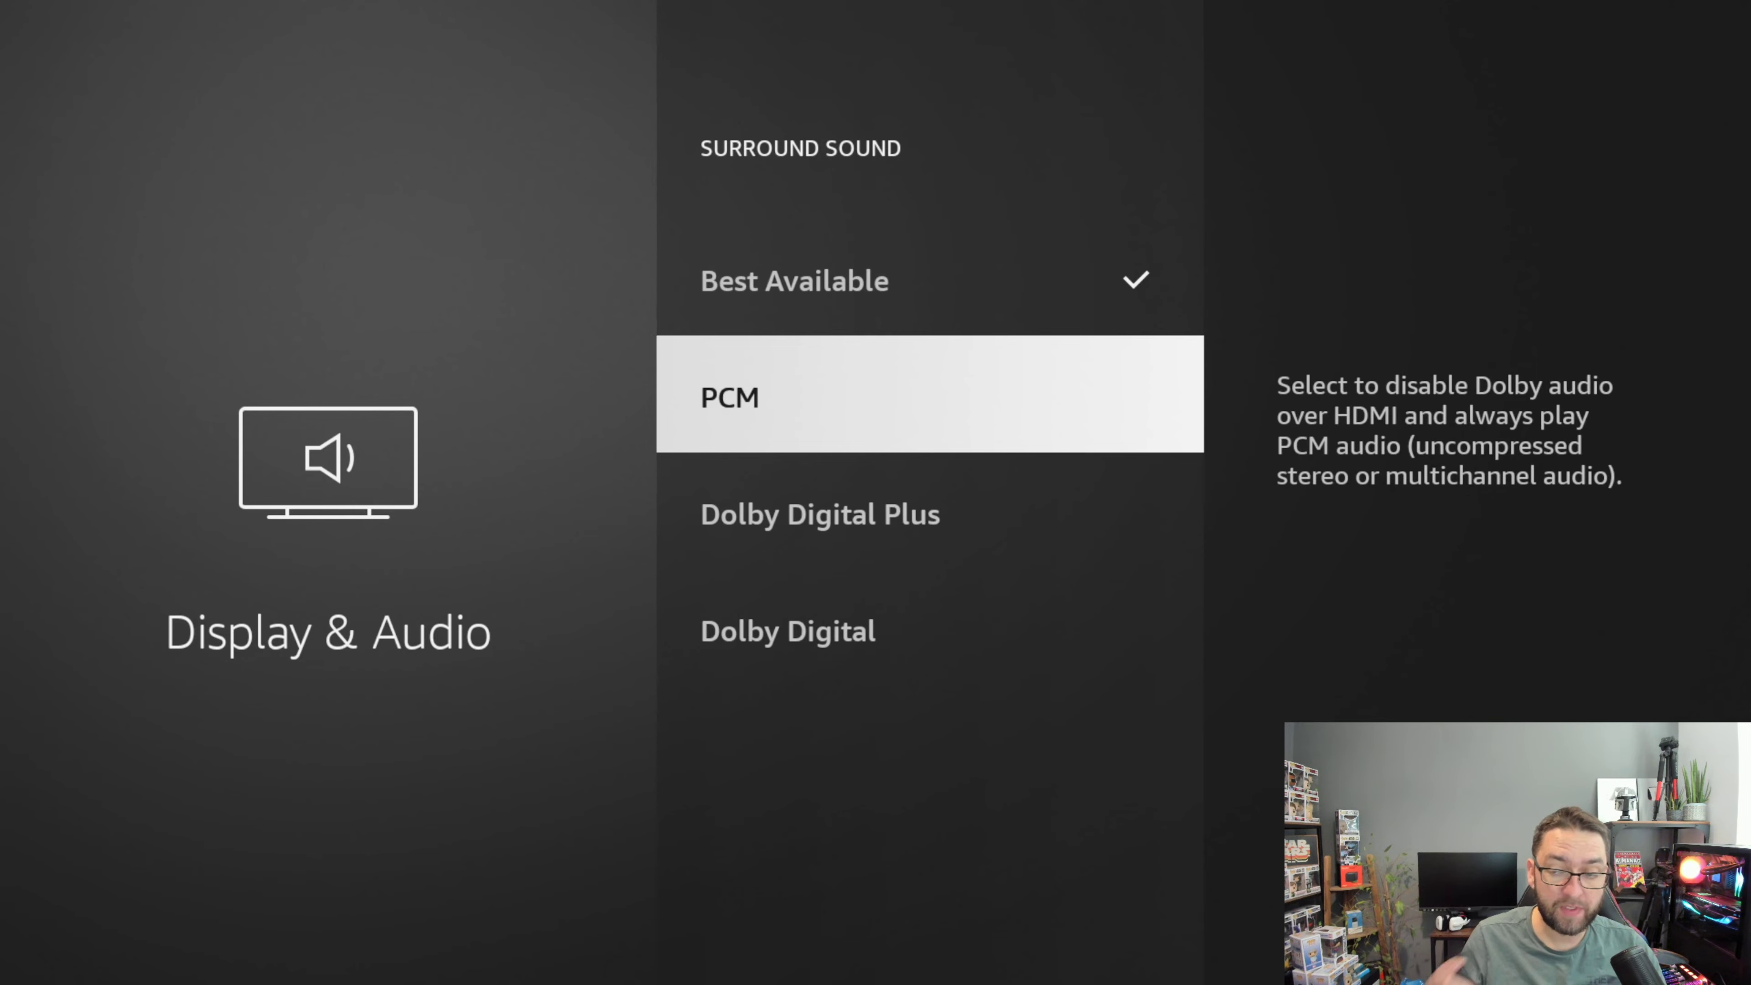
key(Up)
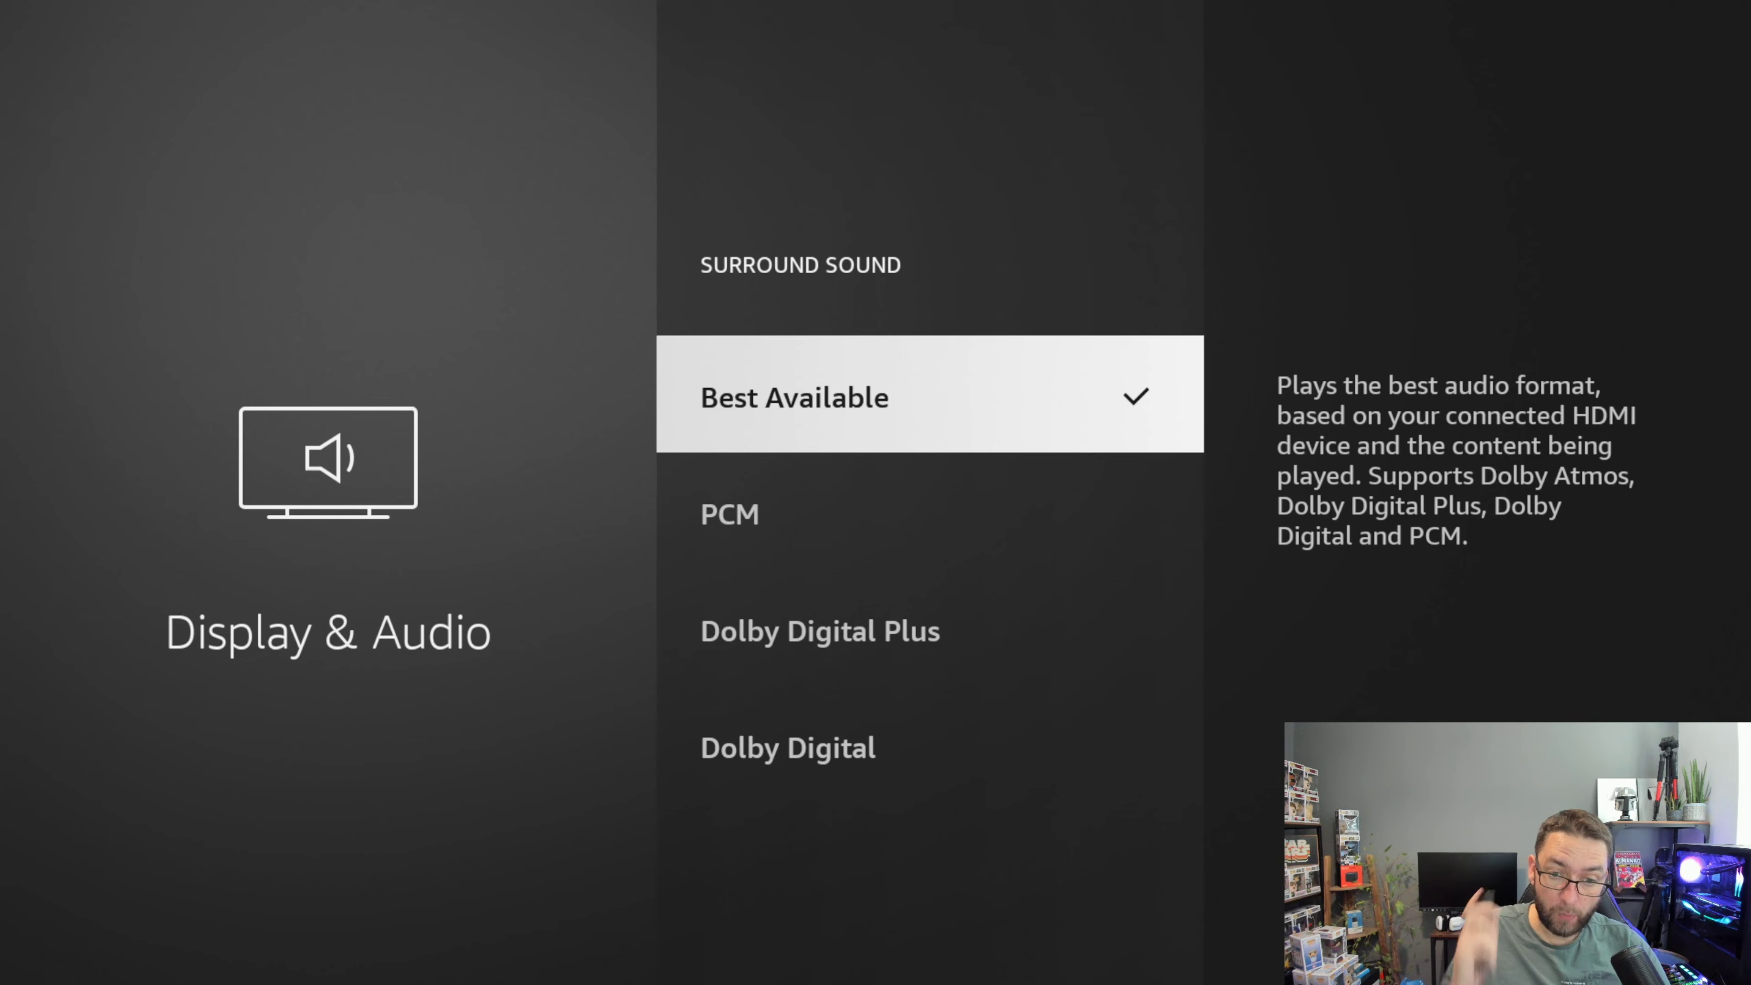
key(Escape)
Review the Volume Leveller and Dialogue Enhancer options in Advanced Audio, and return to the Audio settings
key(Down)
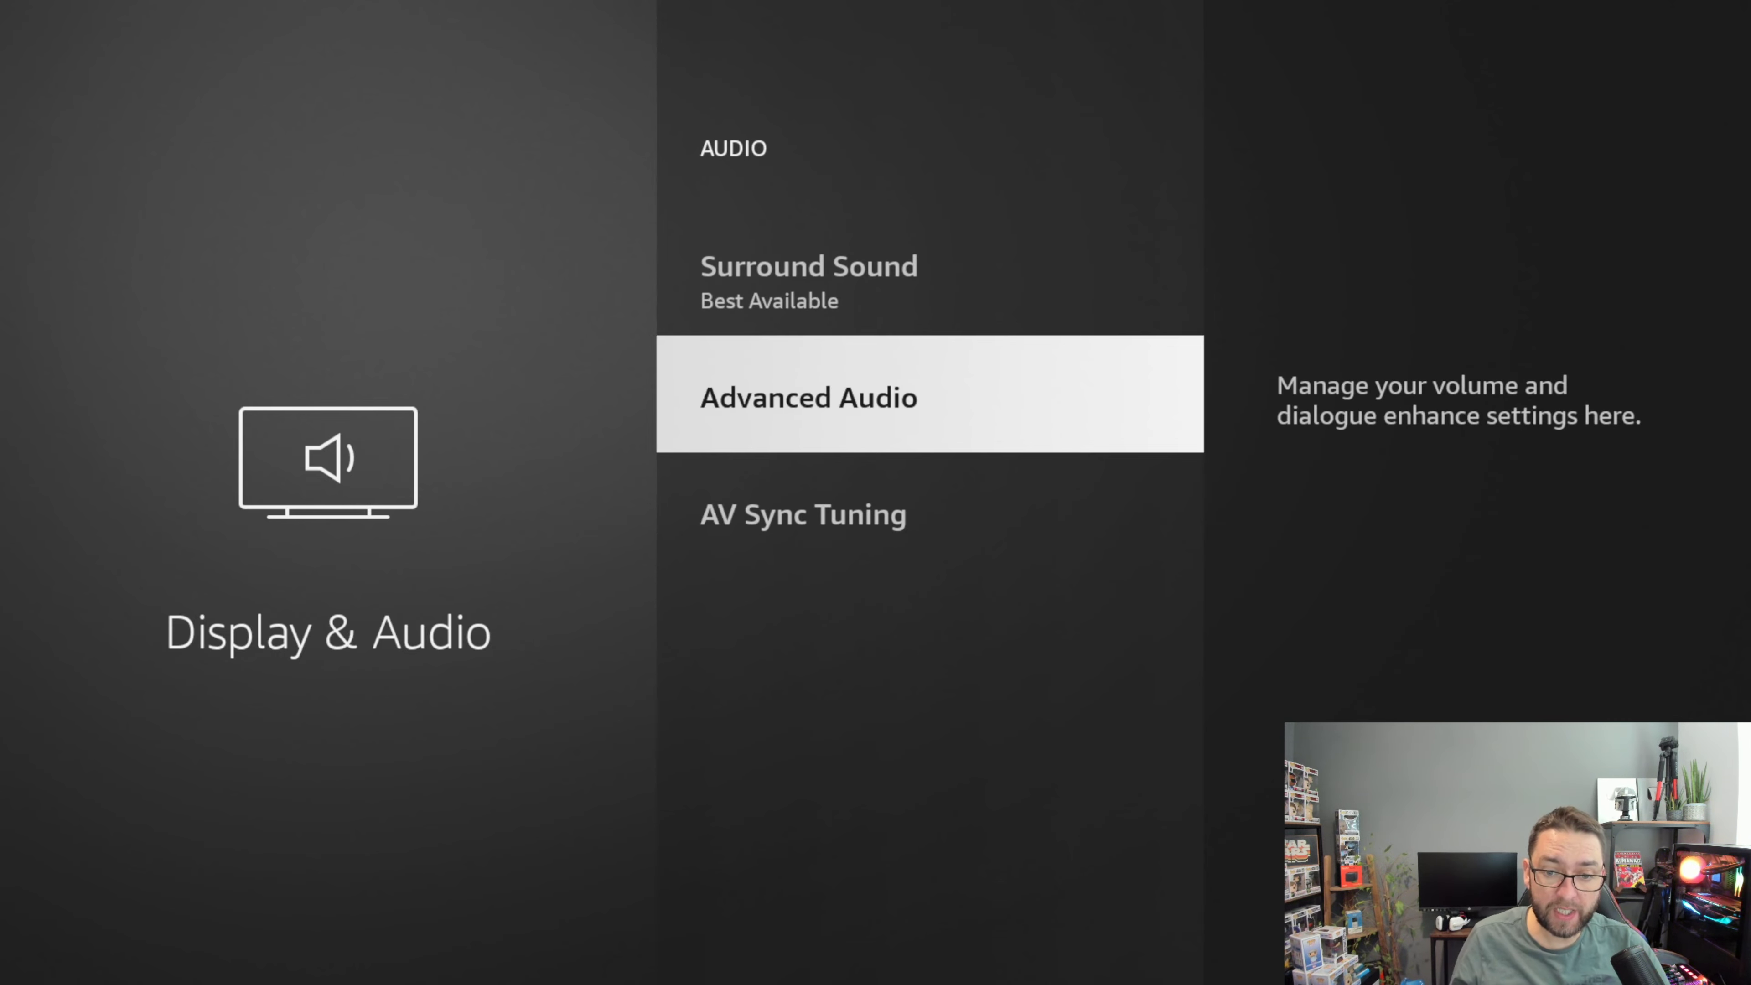
key(Return)
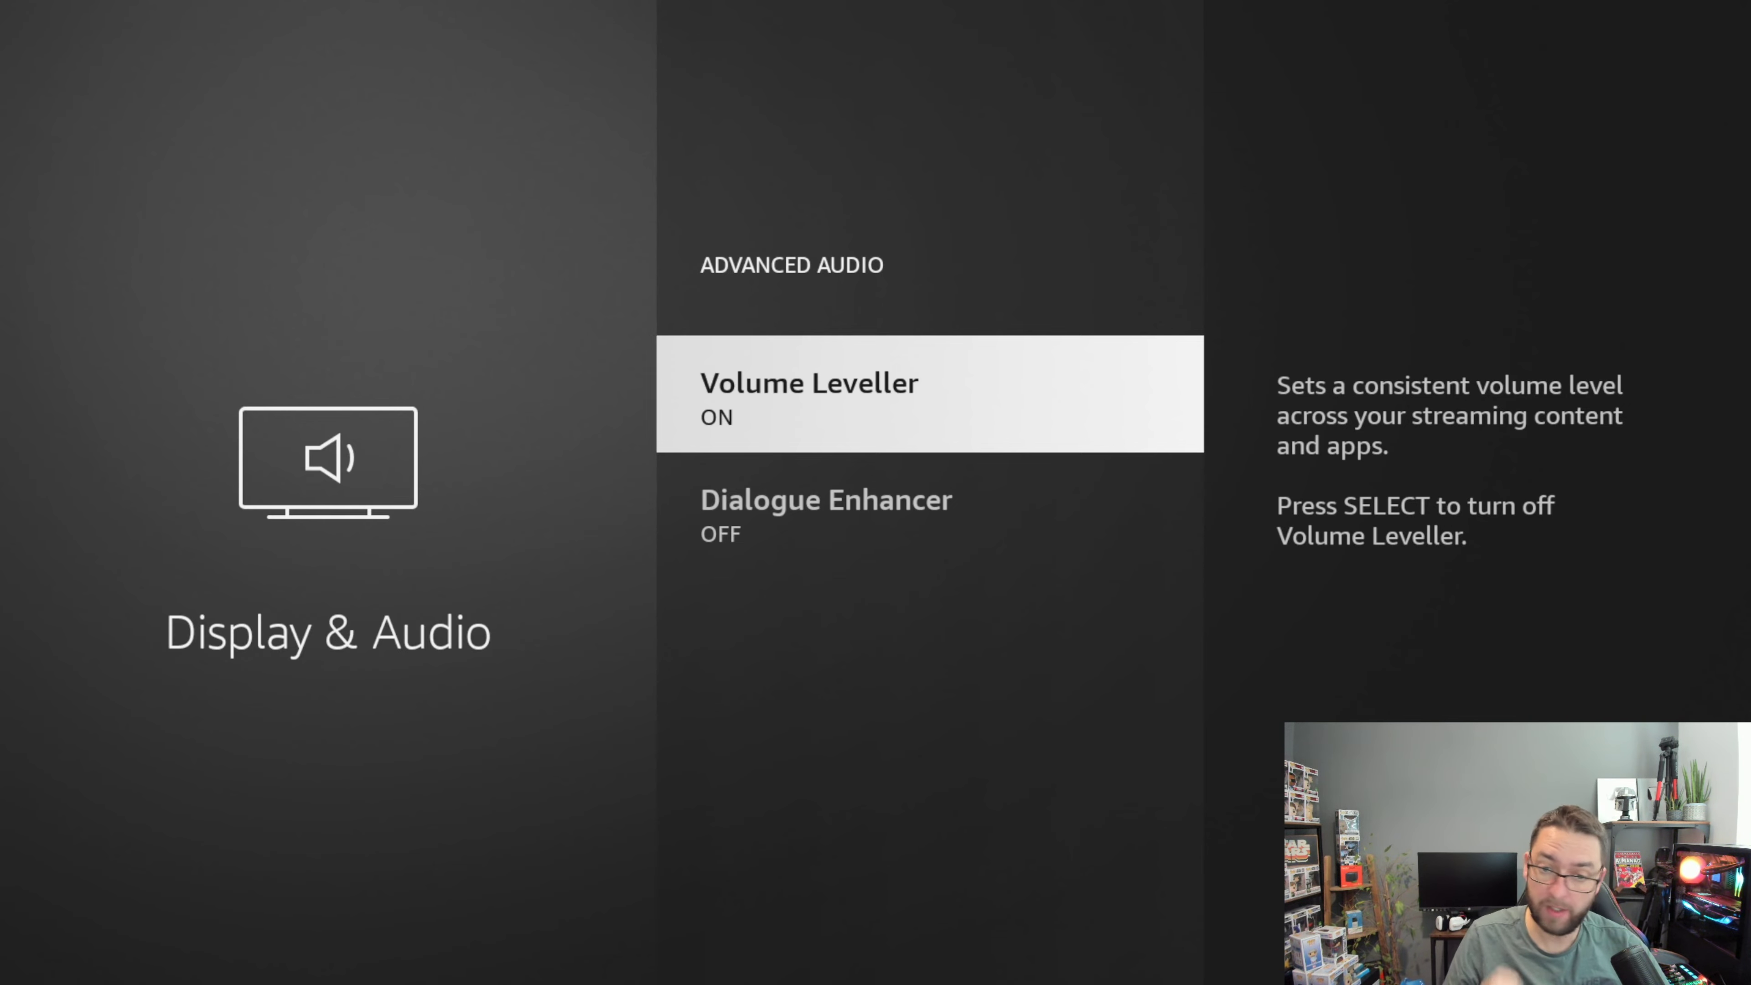
key(Down)
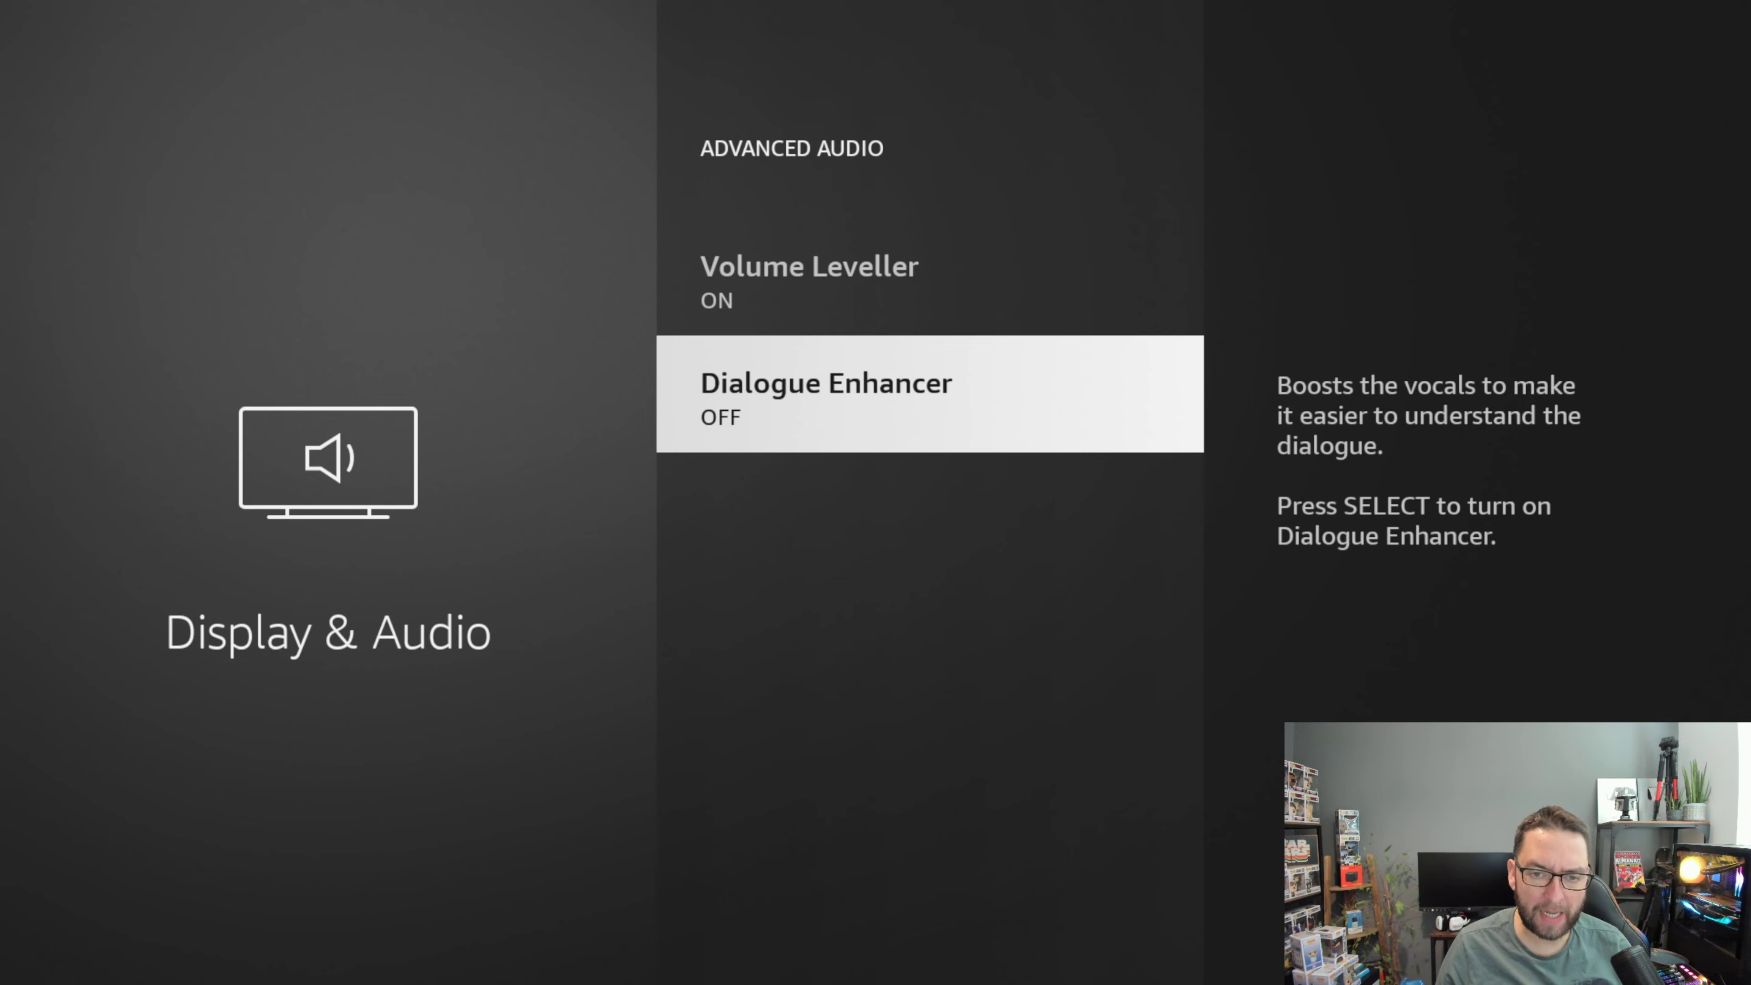
key(Escape)
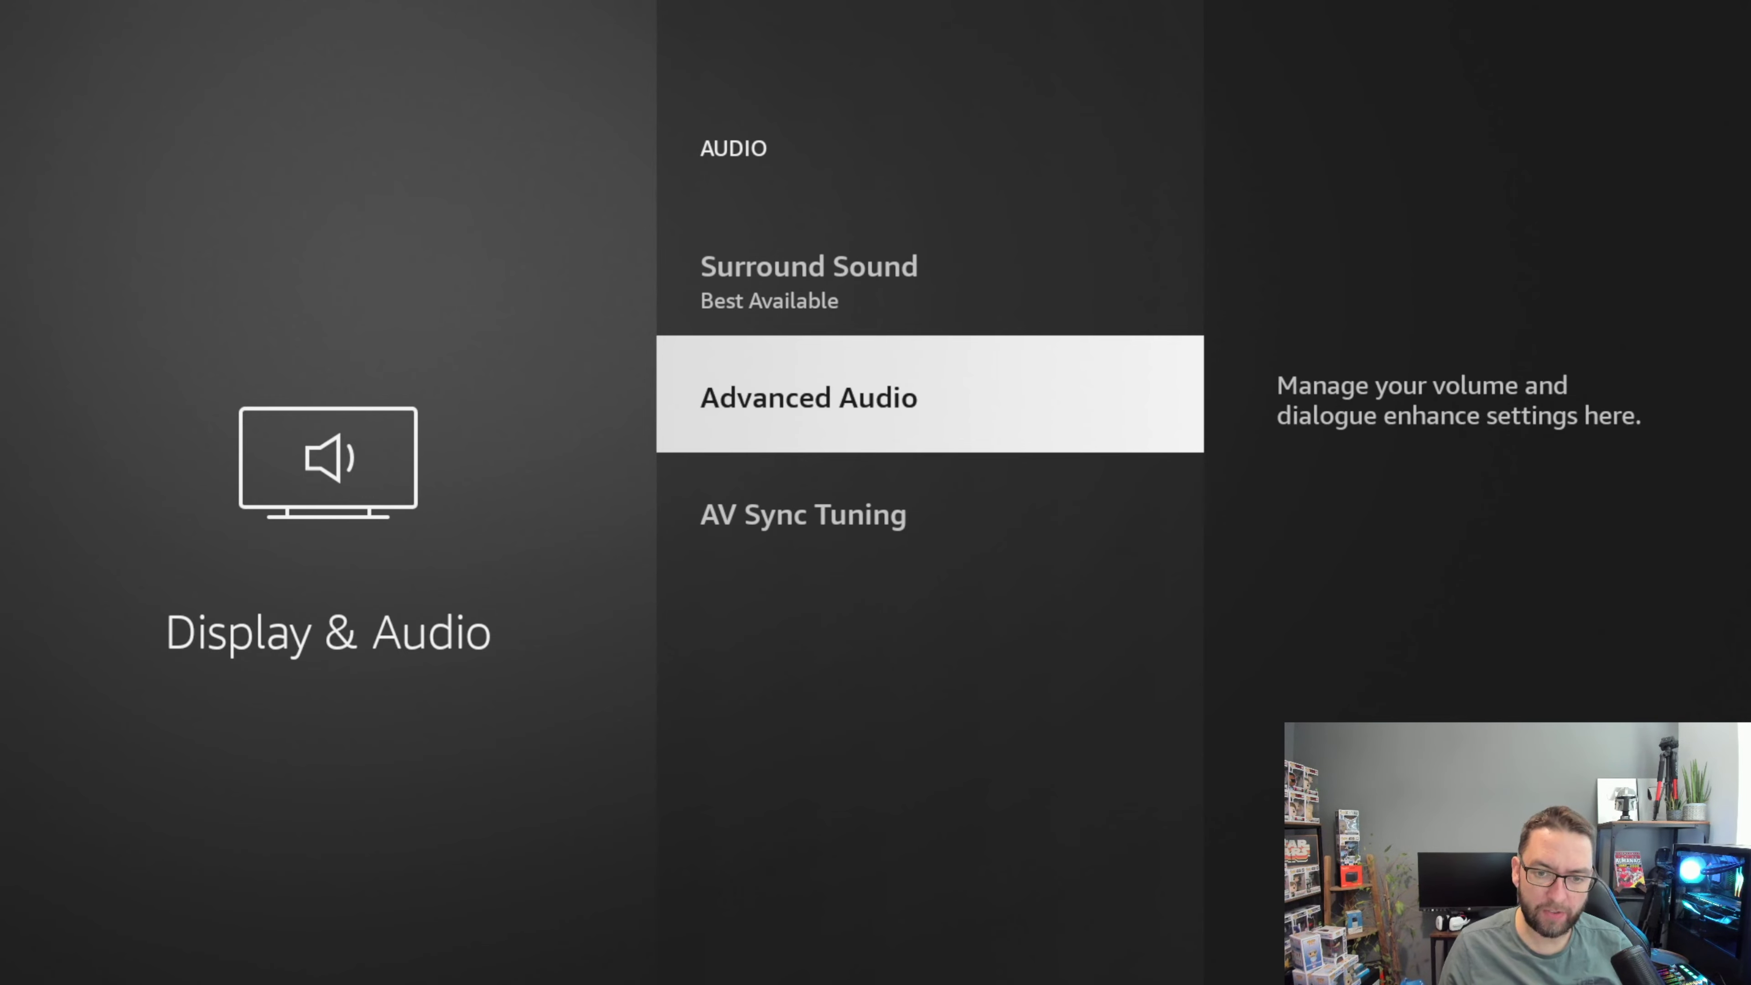
View the AV Sync Tuning screen for adjusting audio delay, and leave it without applying a change
key(Down)
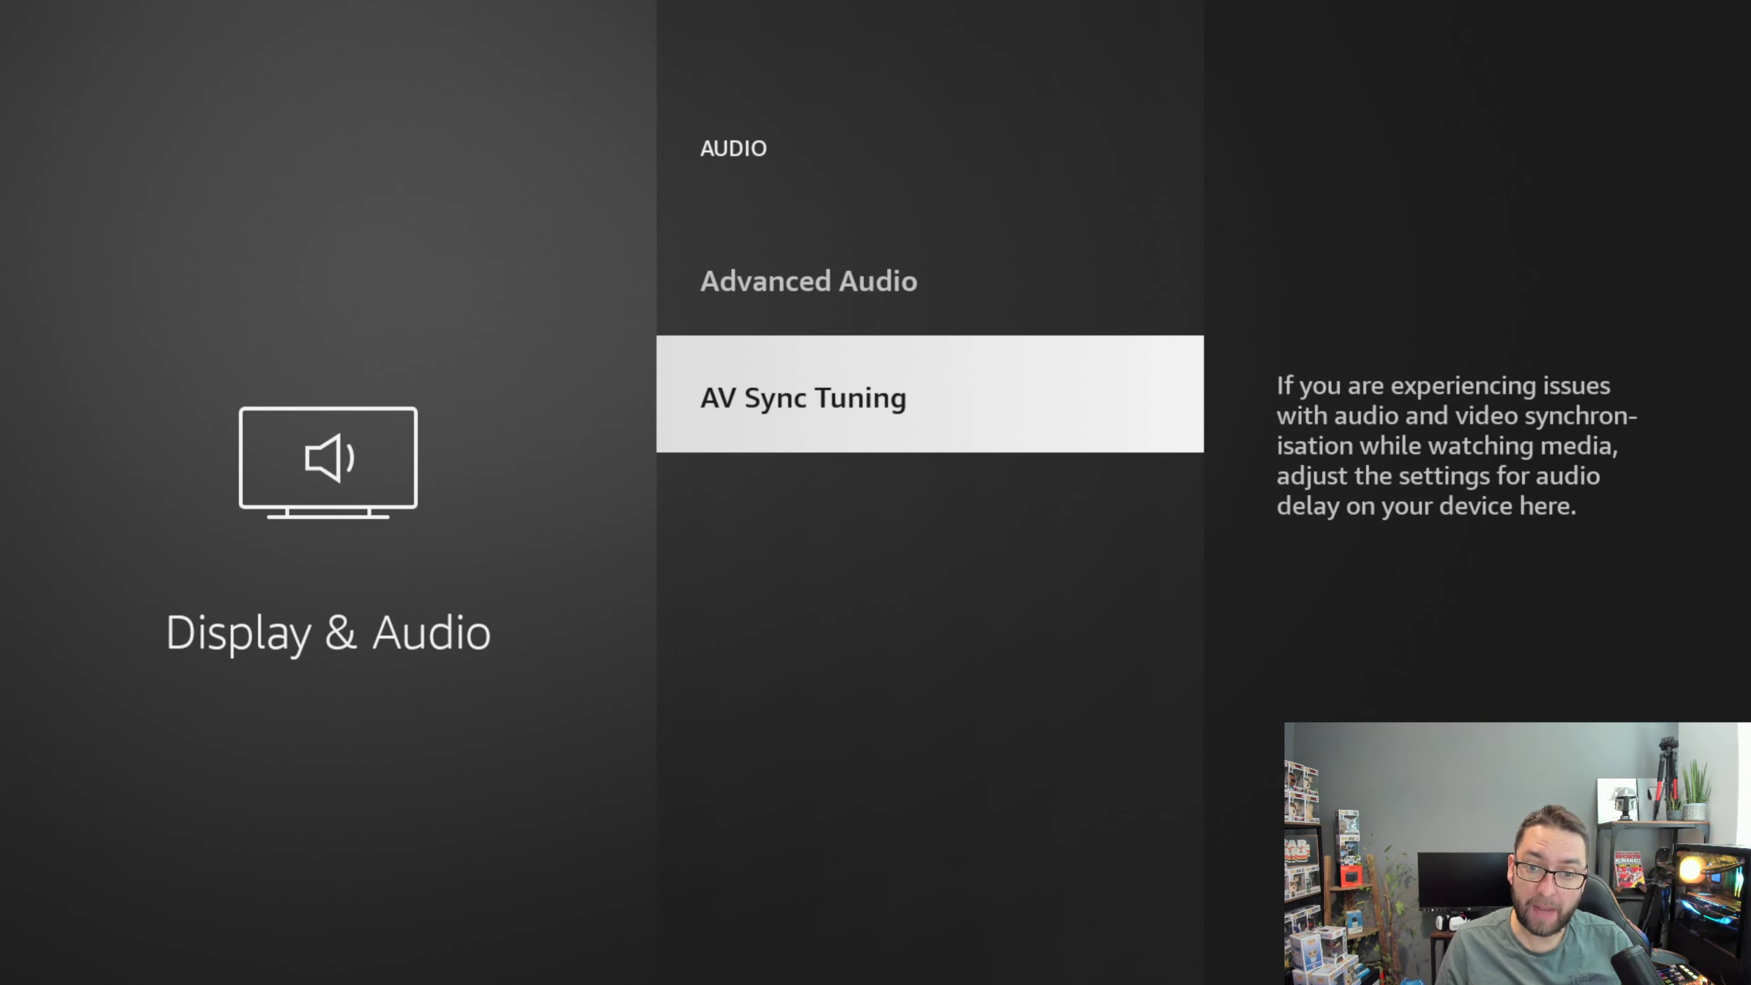
key(Return)
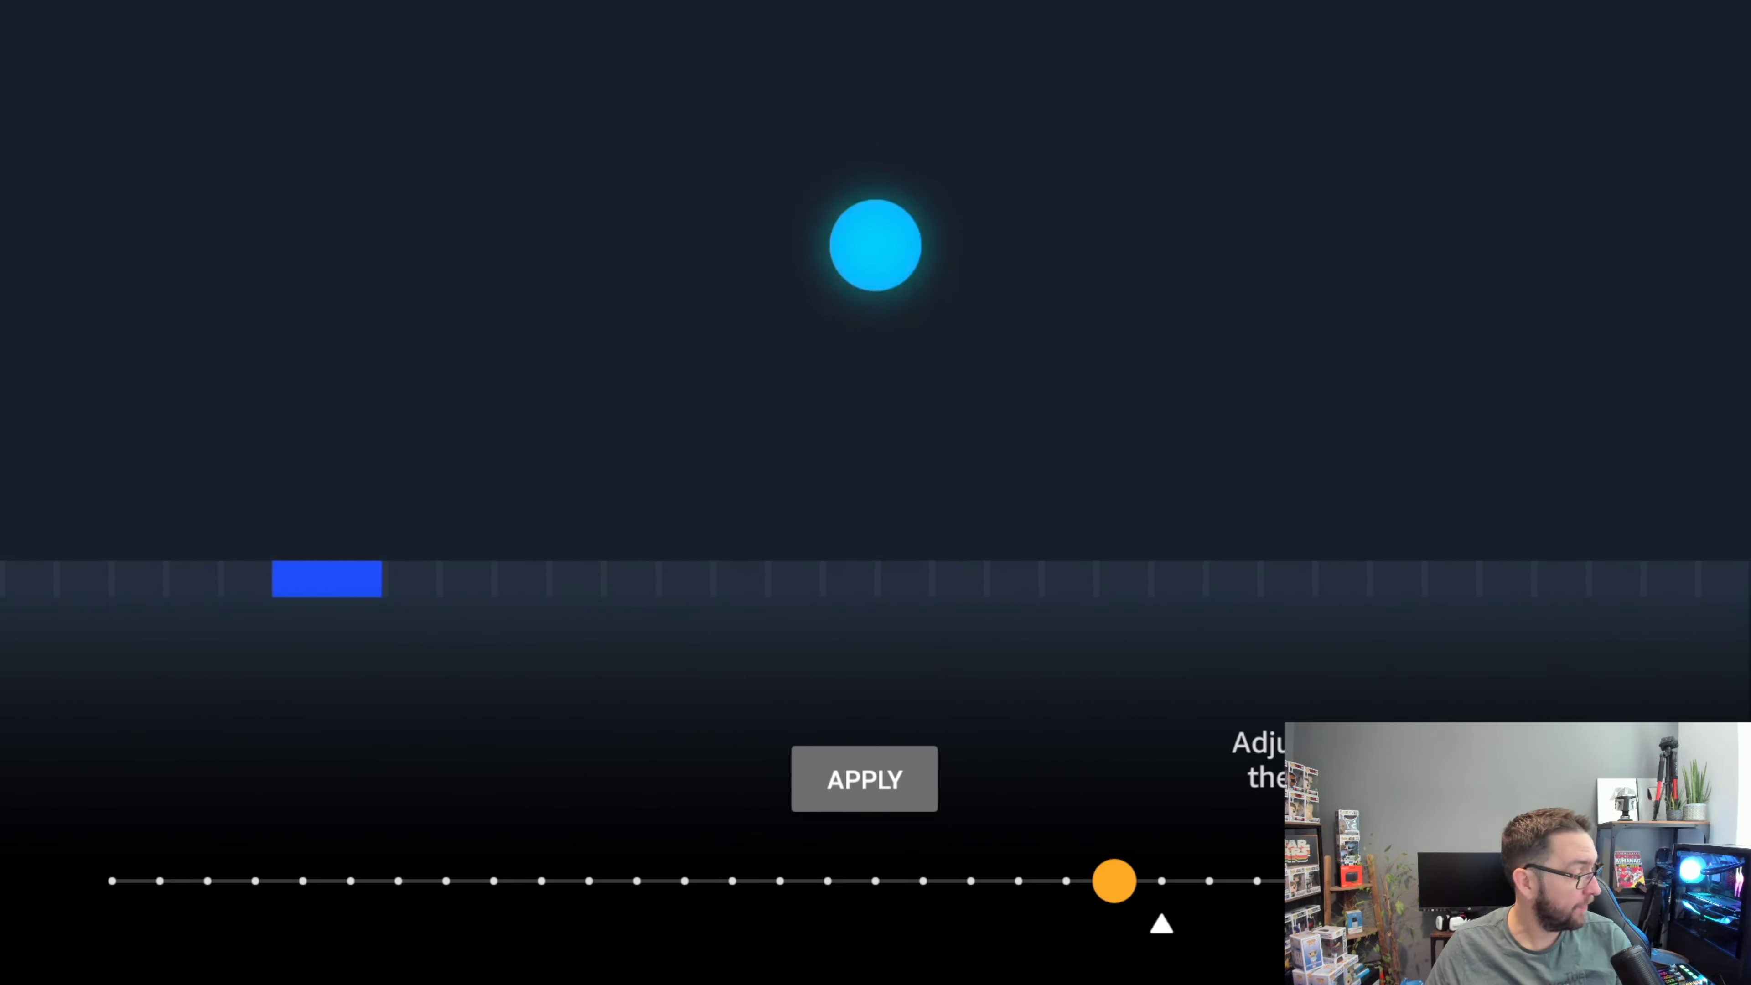
key(Escape)
key(Up)
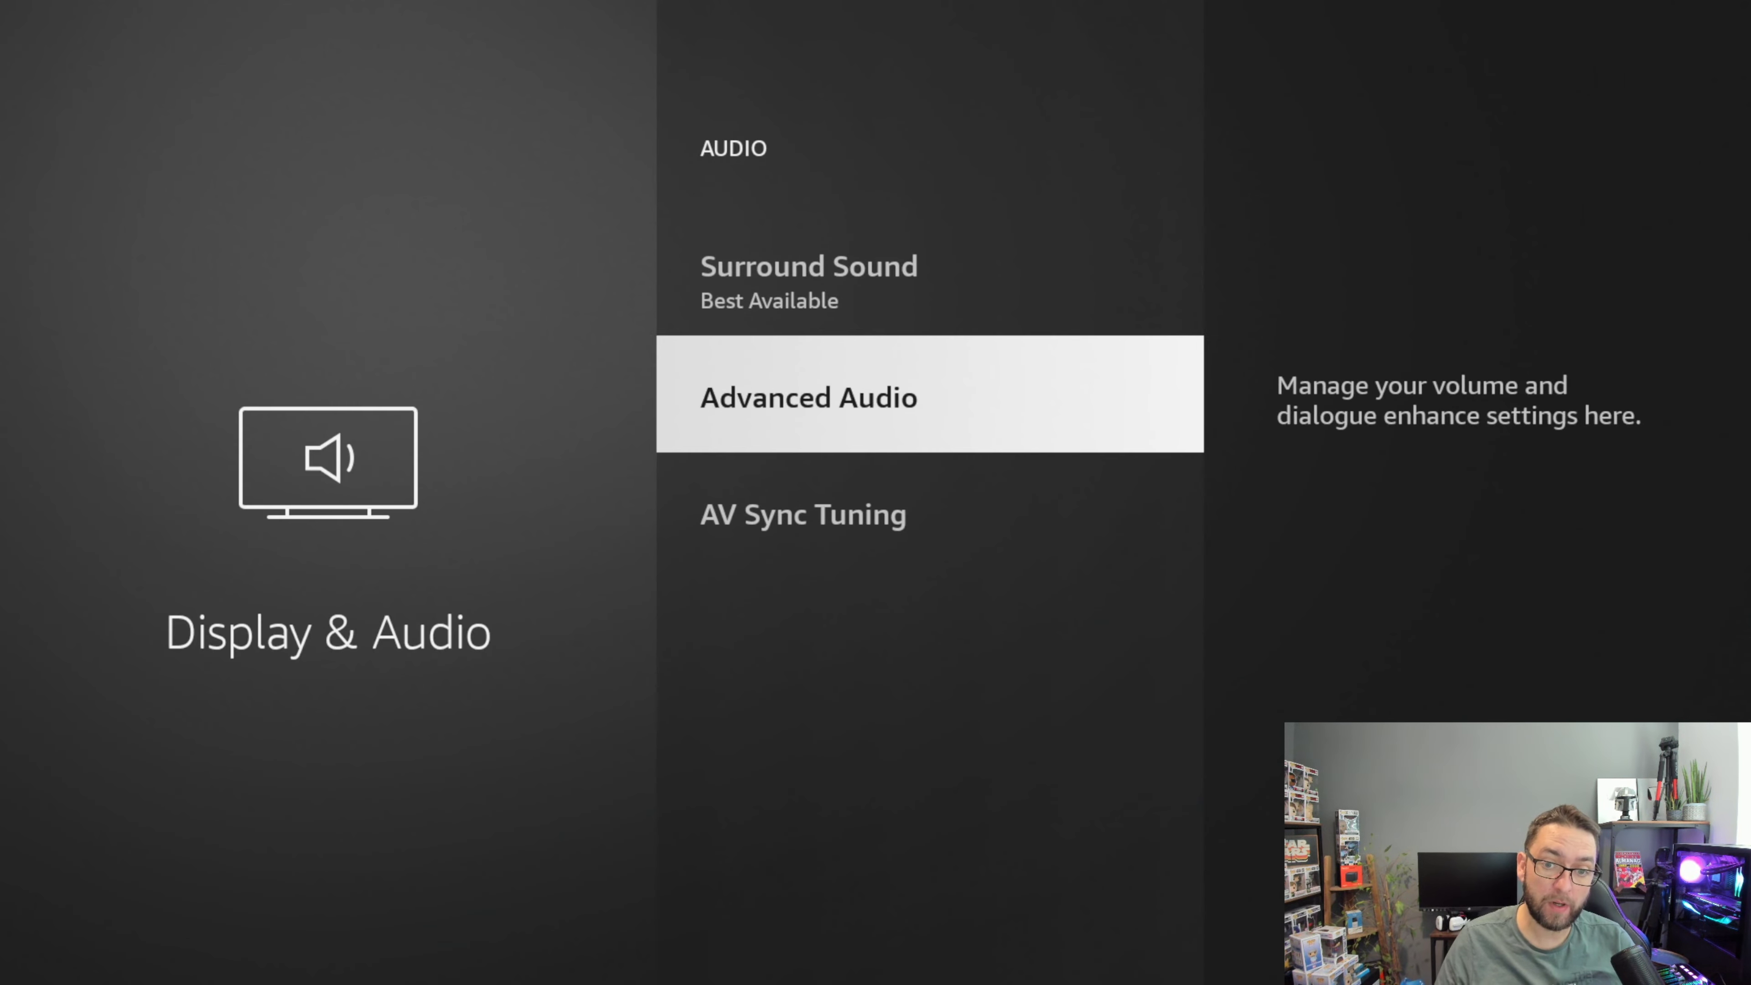
Check the Volume Leveller and Dialogue Enhancer descriptions in Advanced Audio again, and go back to Display & Audio
key(Return)
key(Down)
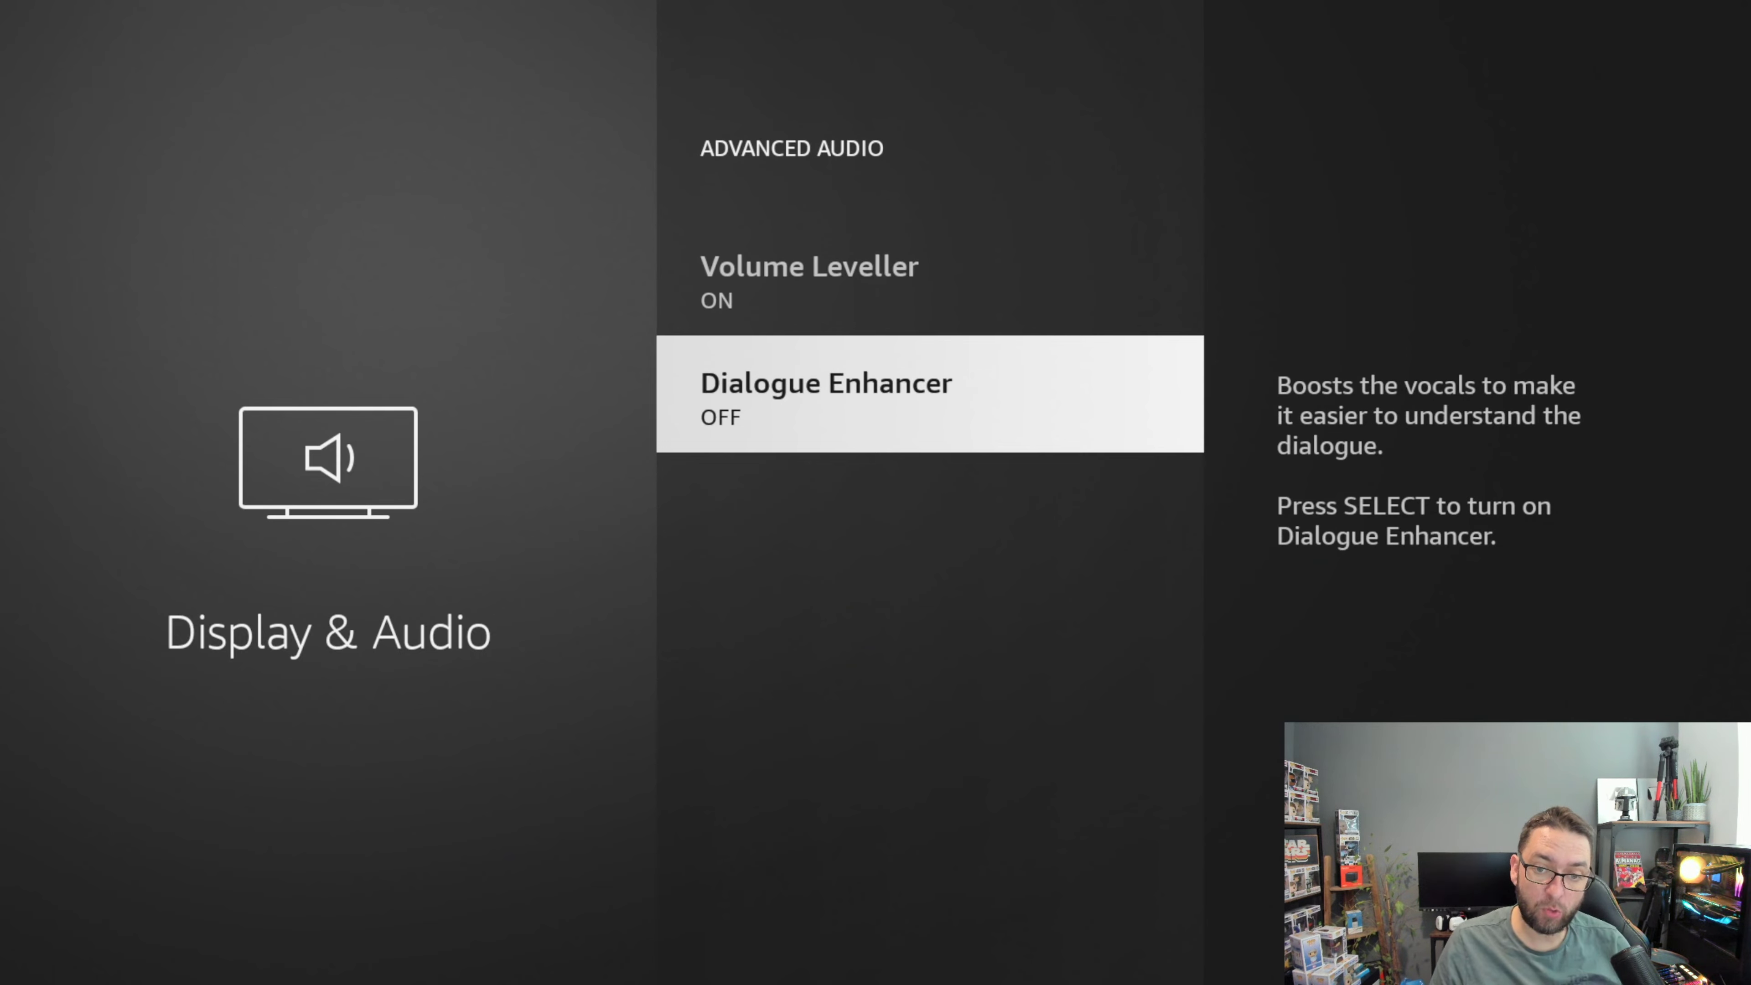
key(Up)
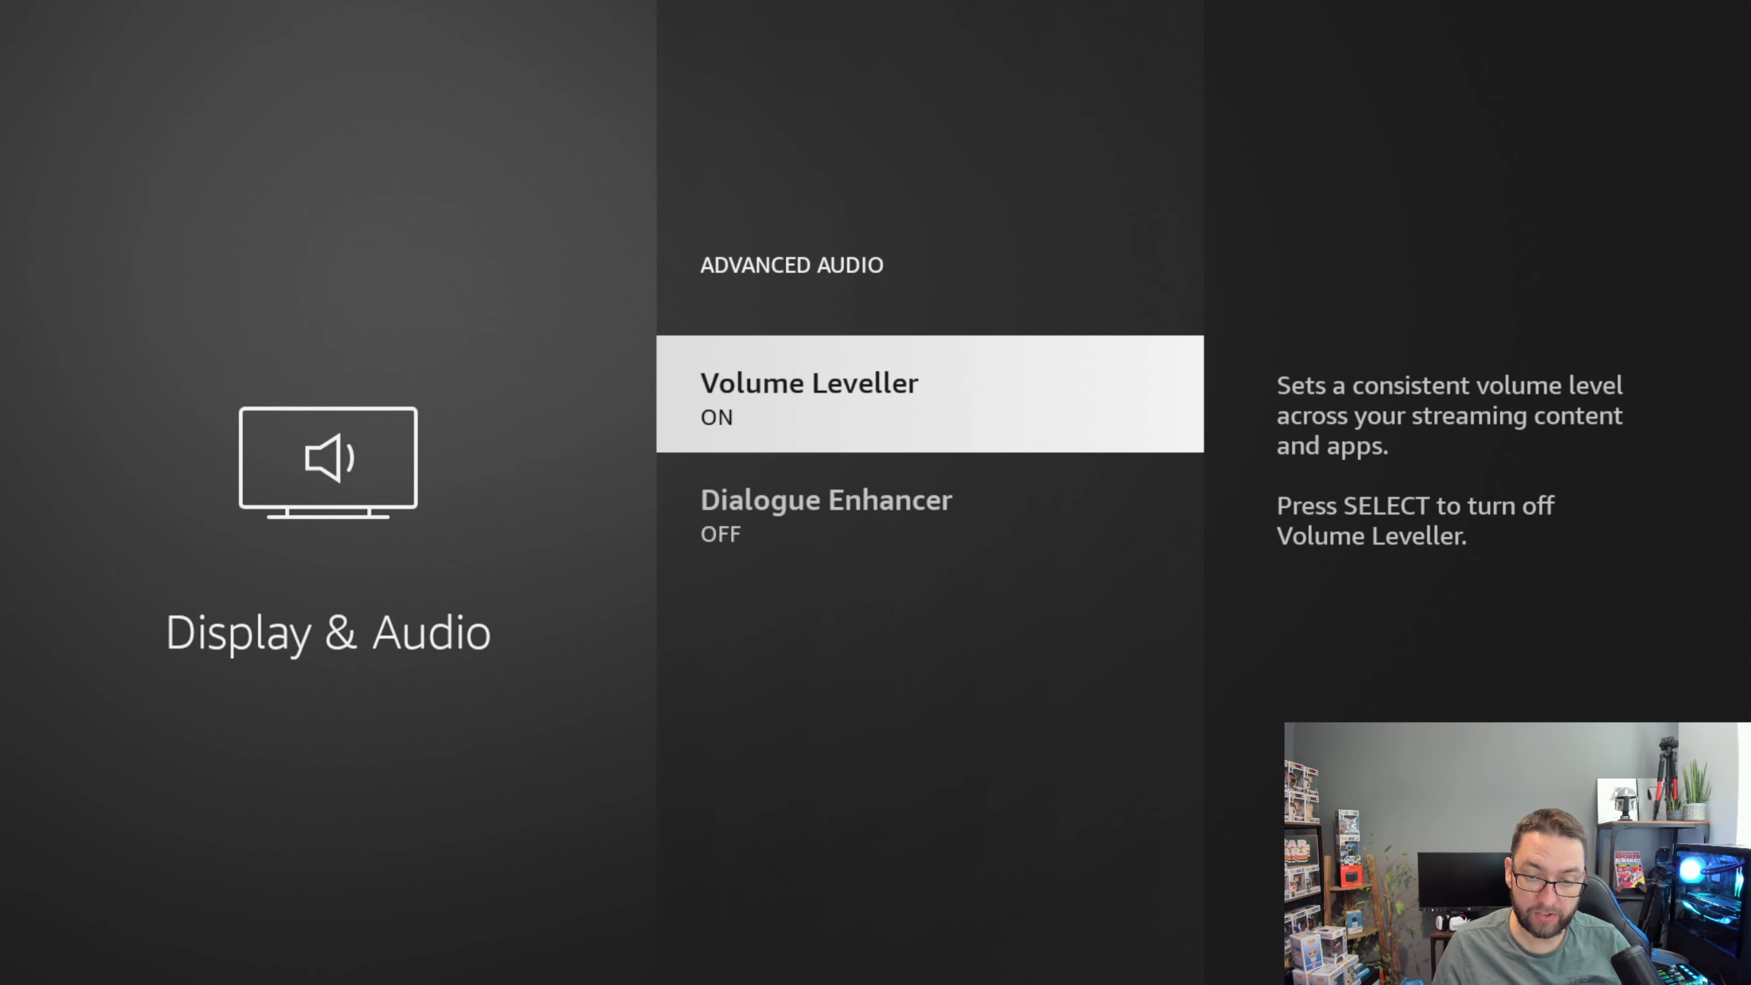
key(Escape)
key(Escape)
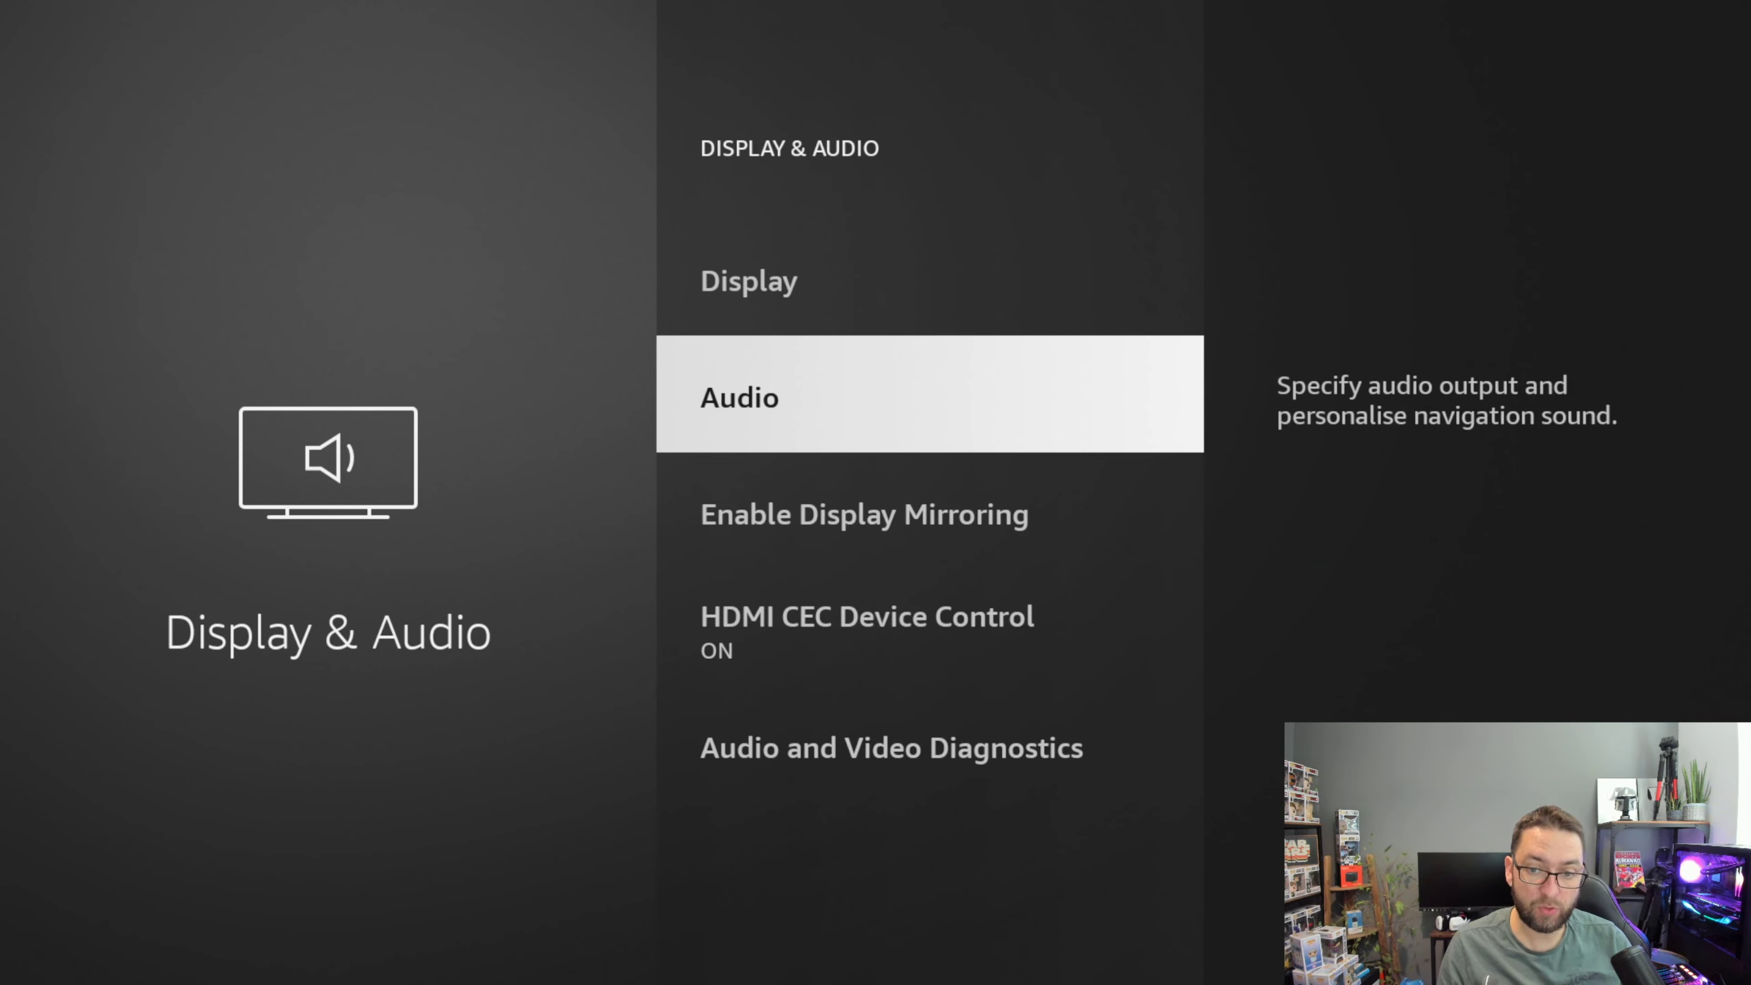
Review the Display settings from Video Resolution through Colour Format to Game Mode/ALLM, and return to Display & Audio without changing any
key(Up)
key(Return)
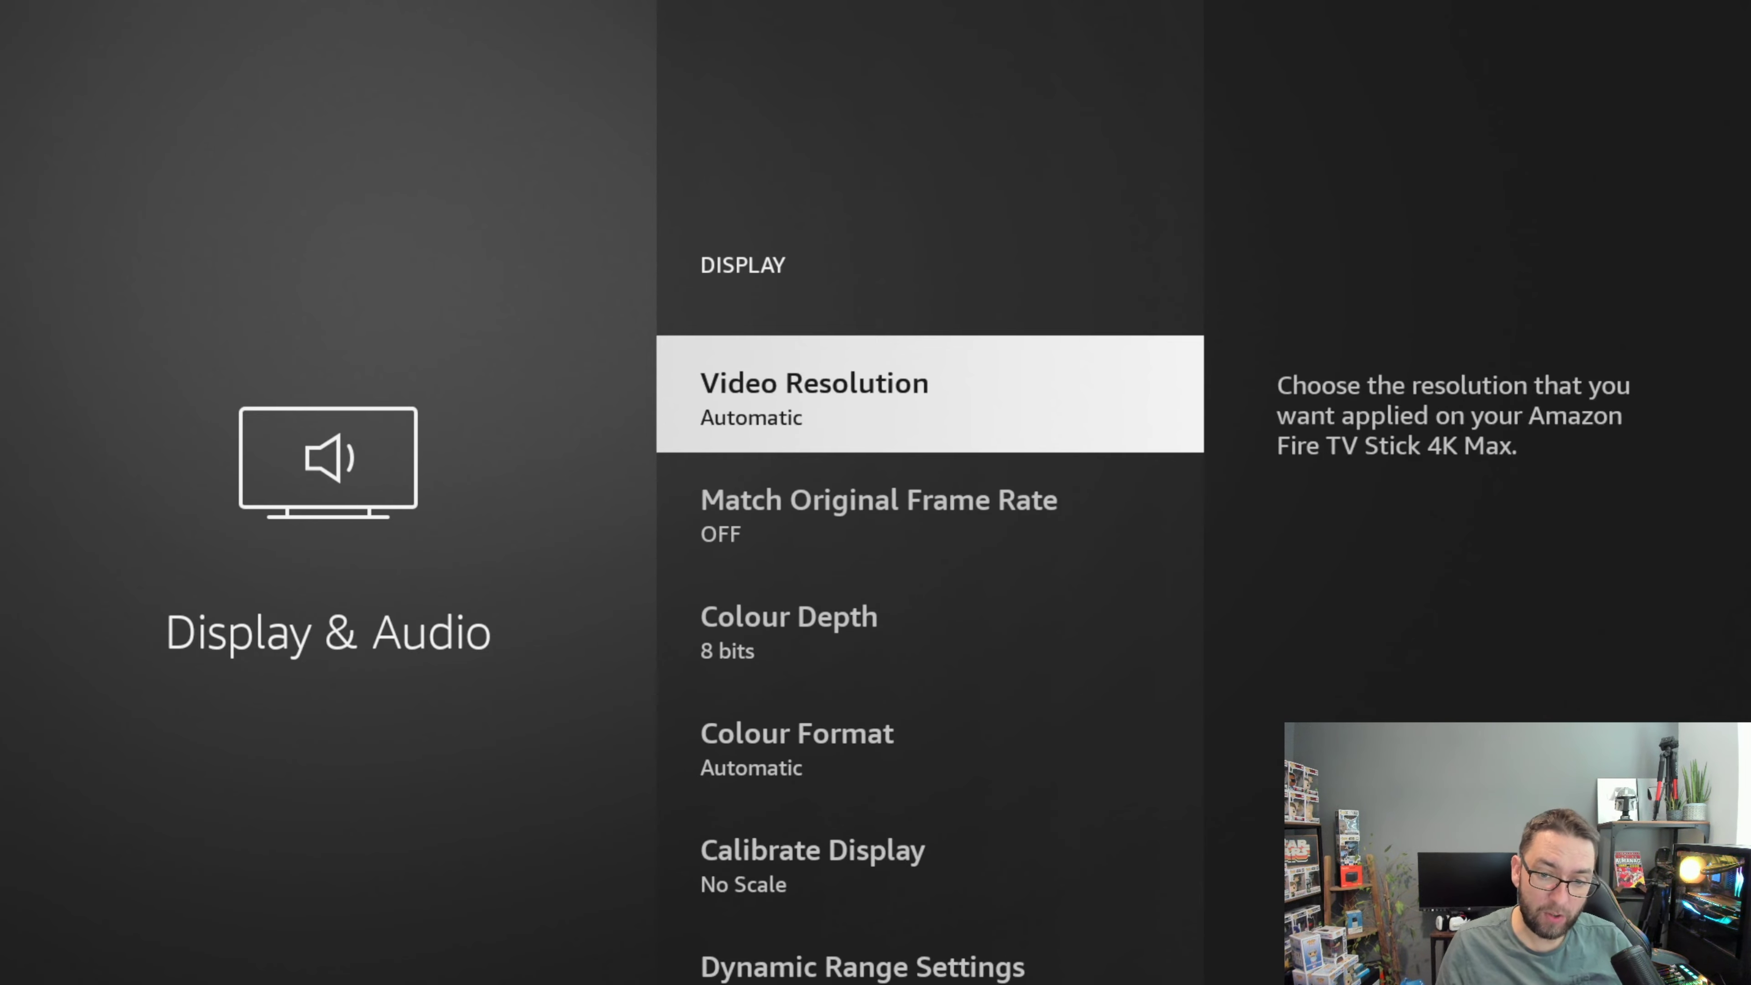
key(Down)
key(Down)
key(Down)
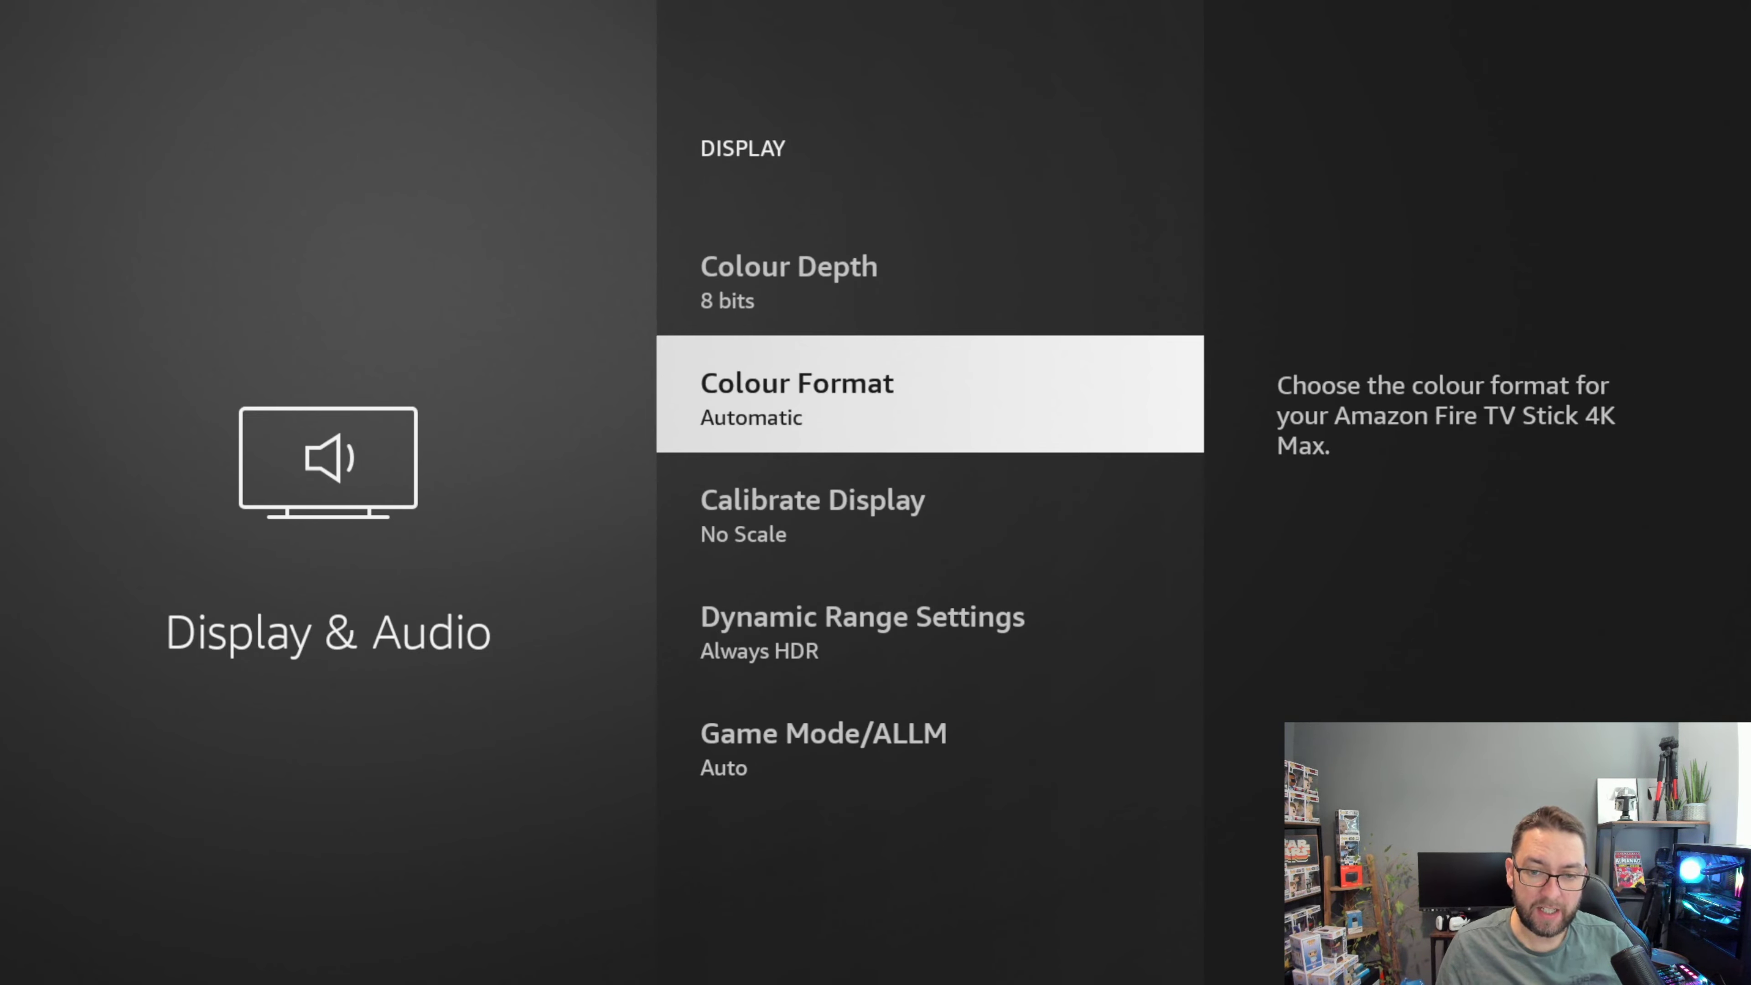
key(Up)
key(Up)
key(Up)
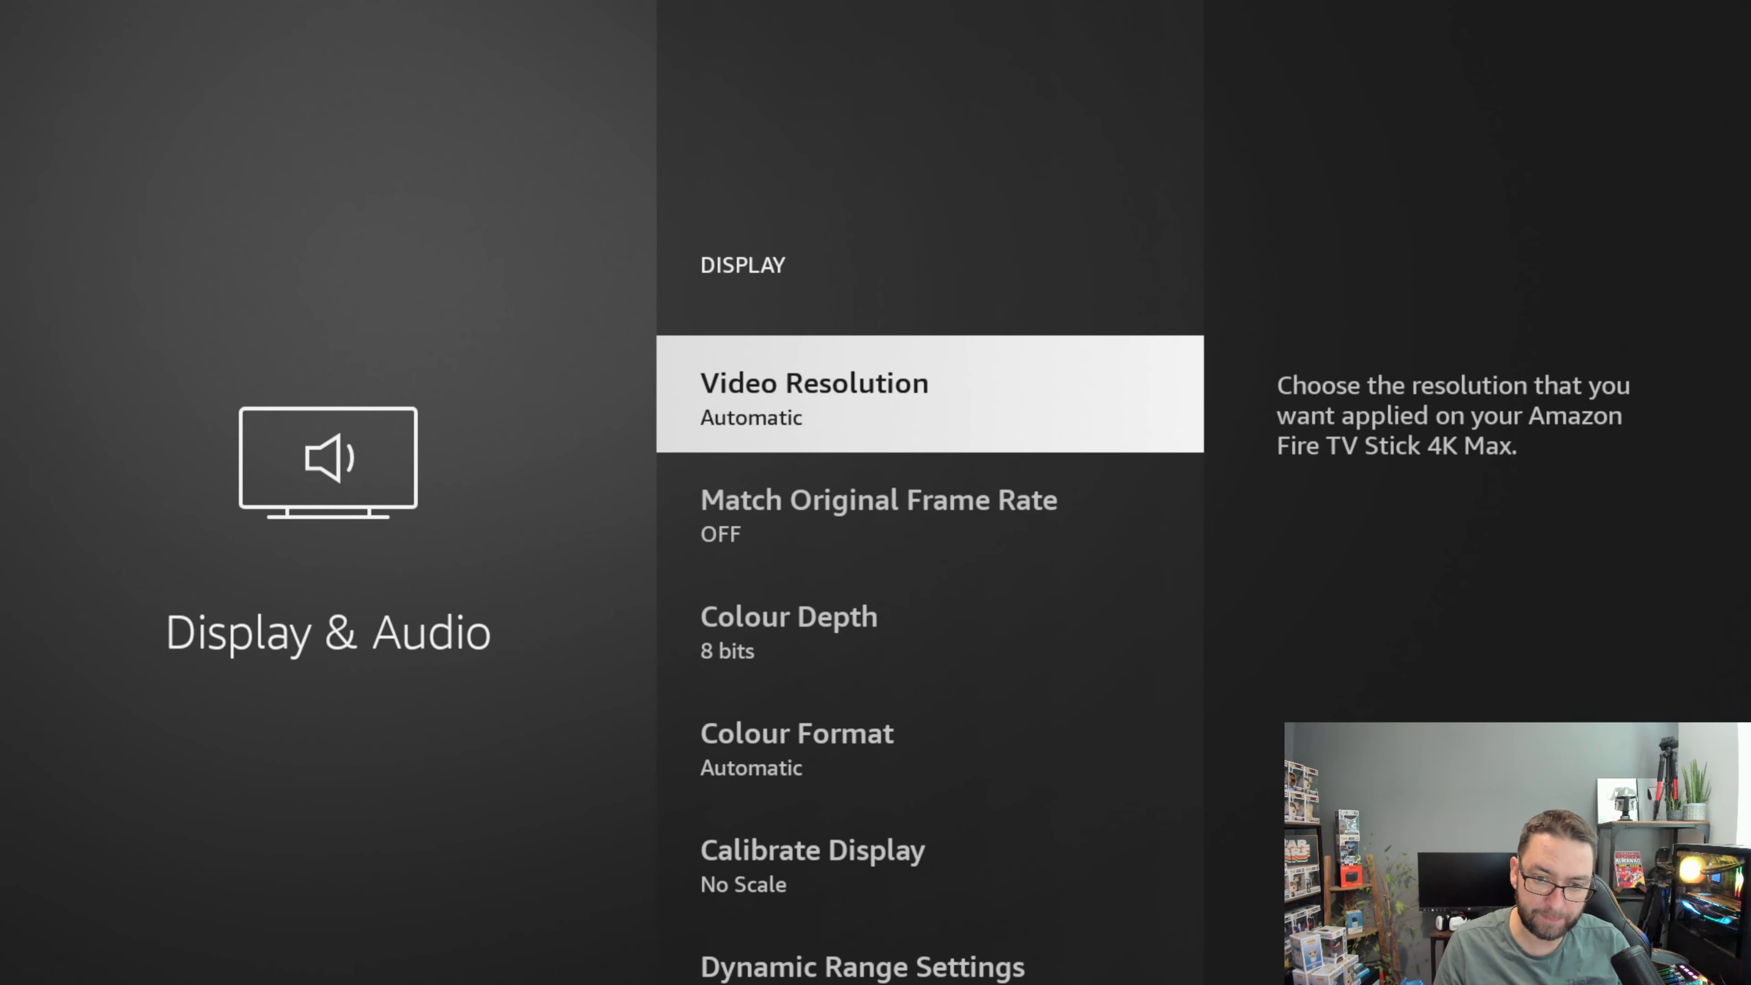
key(Down)
key(Down)
key(Down)
key(Down)
key(Down)
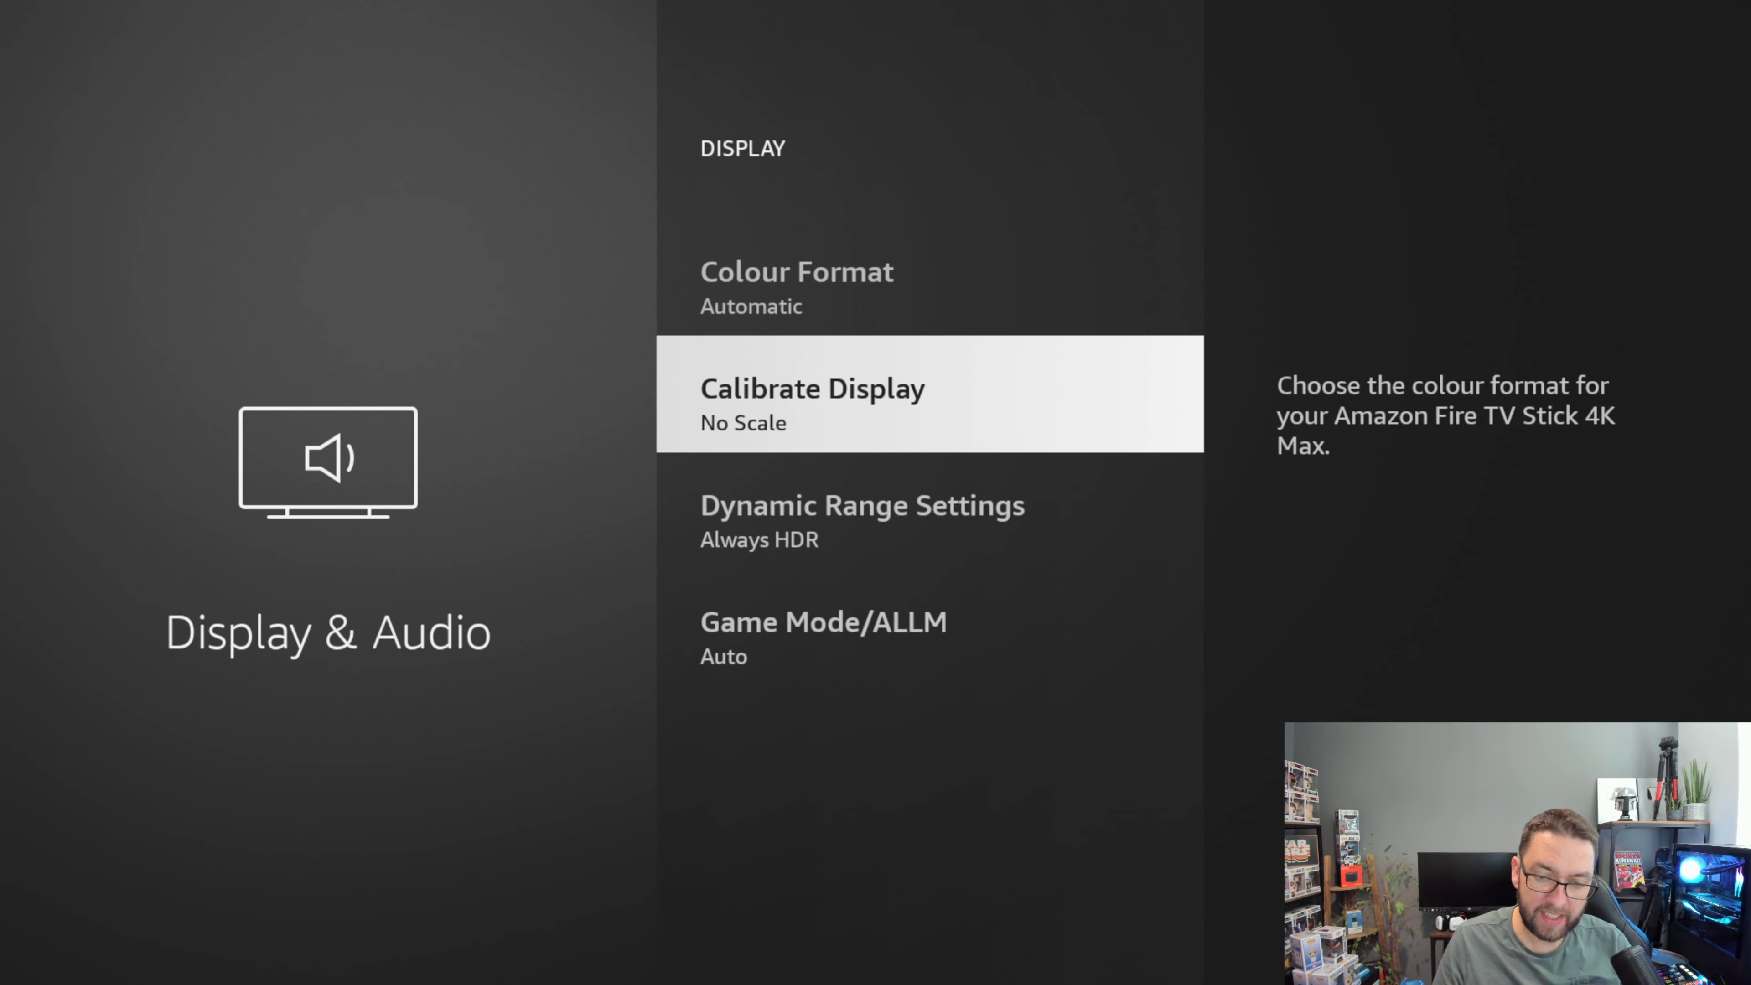
key(Down)
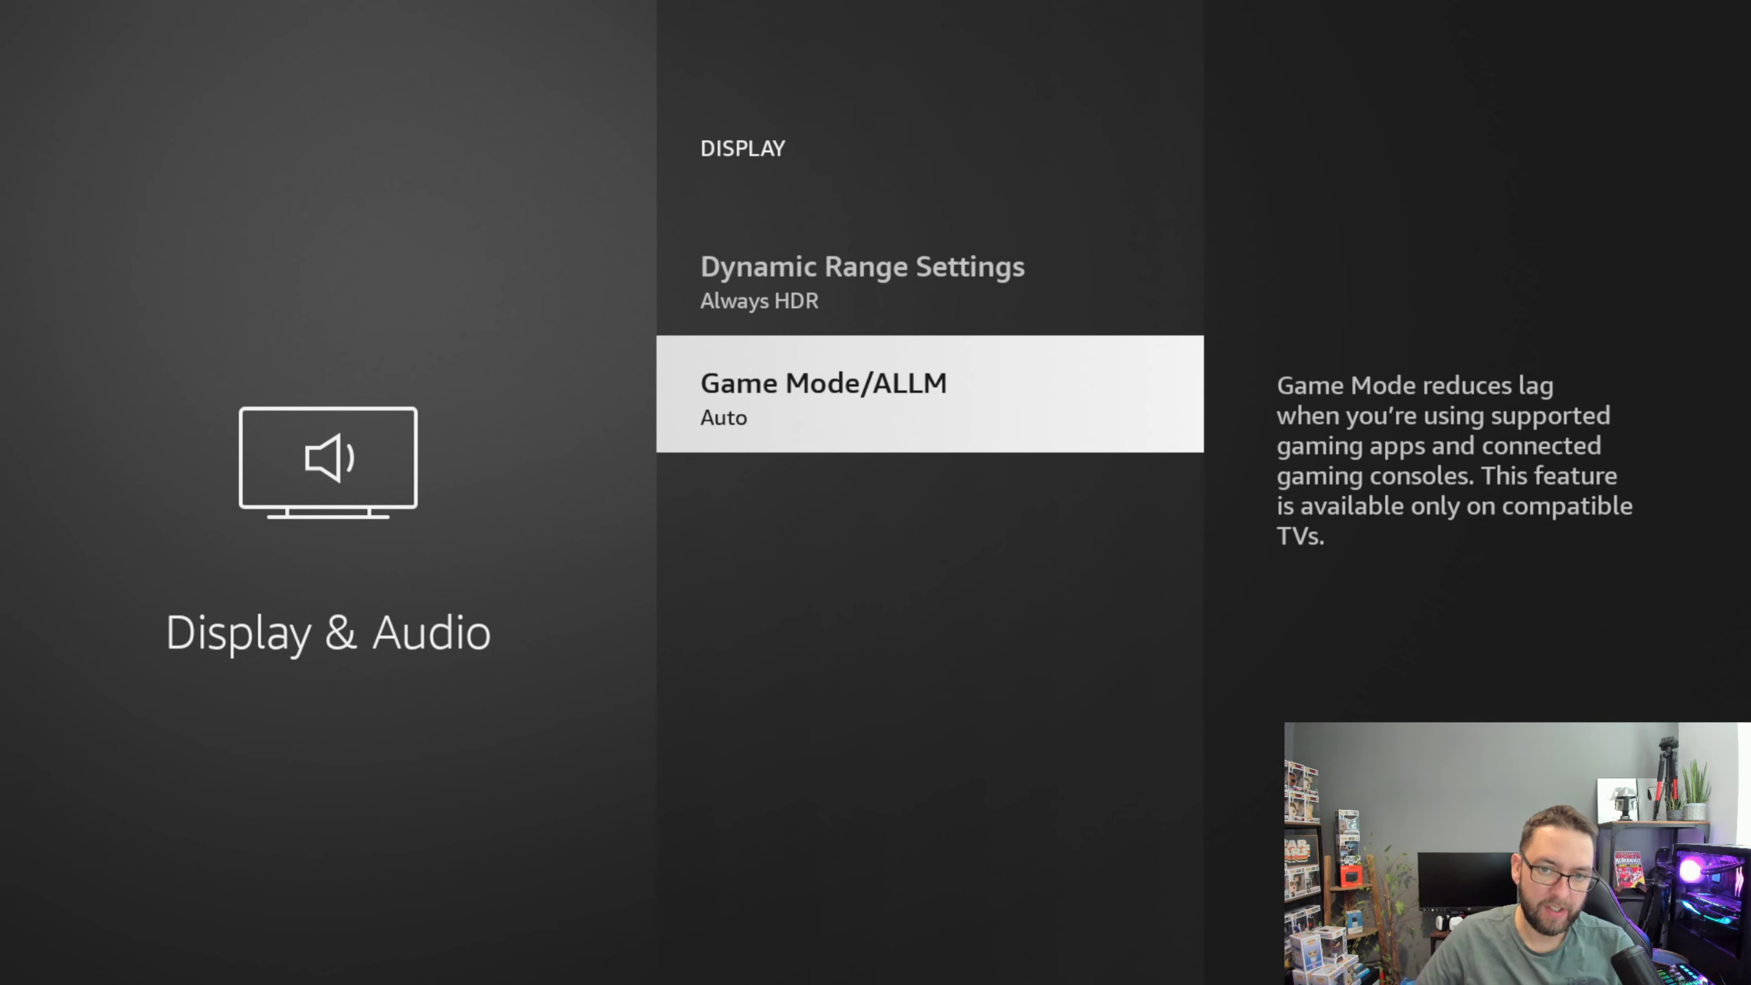
key(Escape)
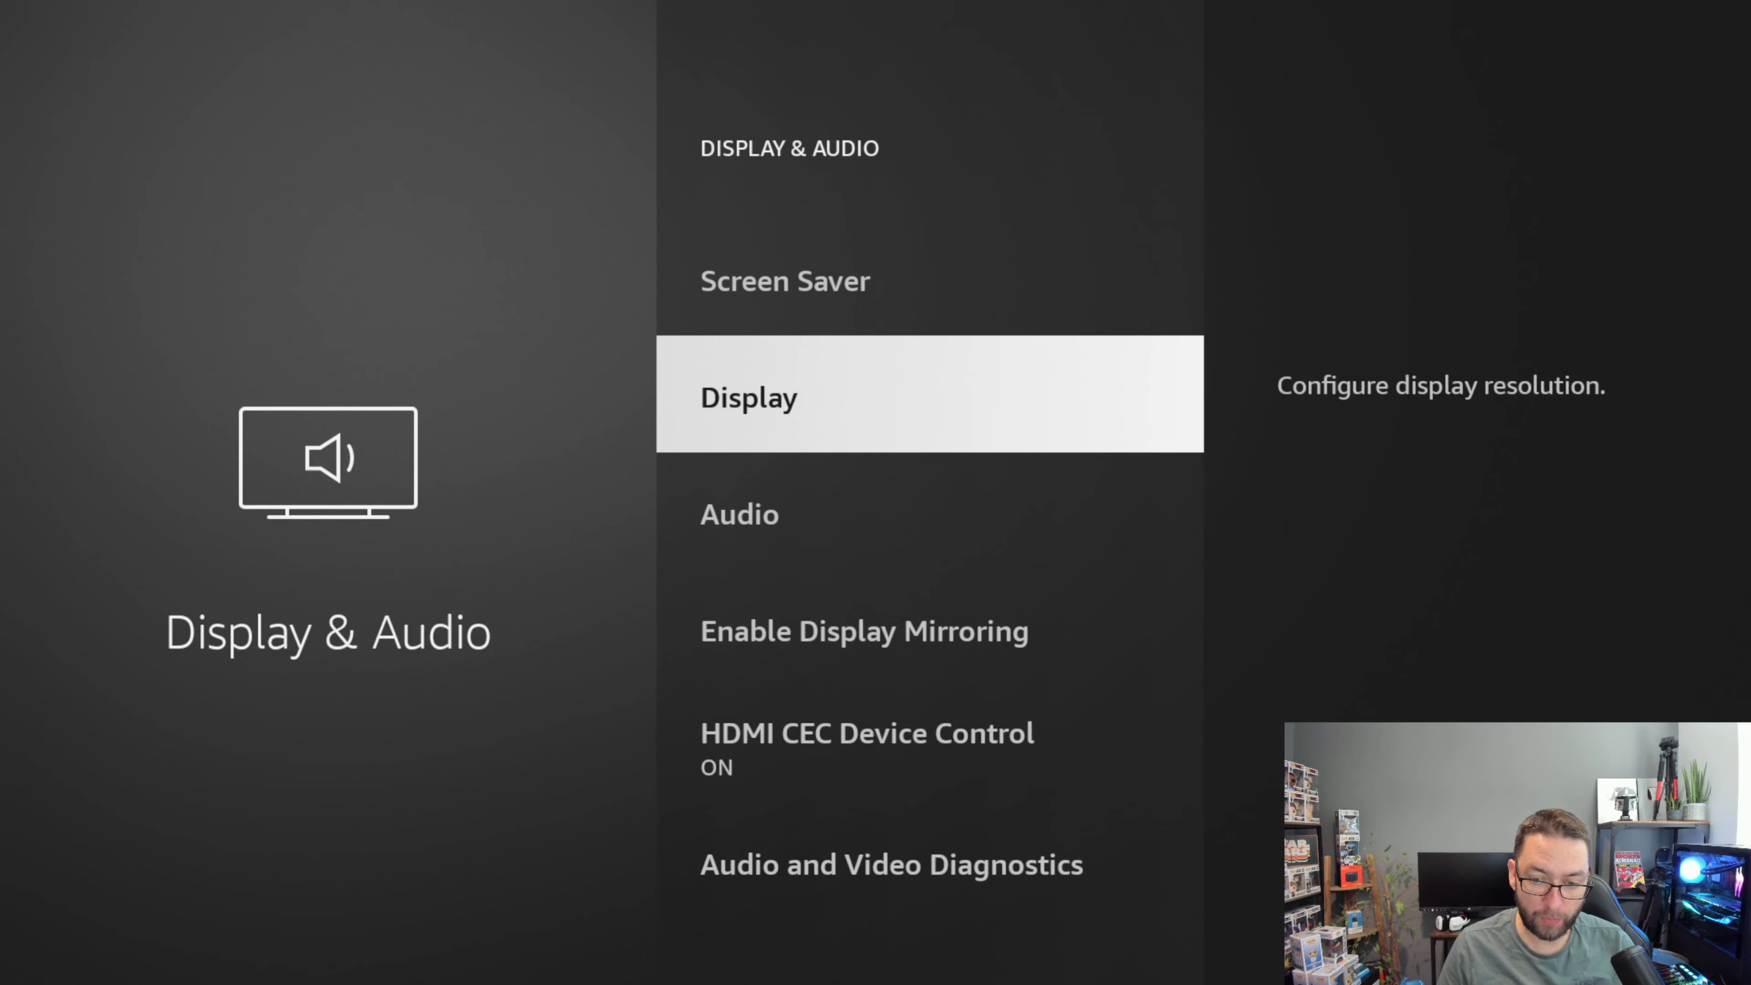
View the detected audio and video capabilities in Audio and Video Diagnostics, and return to the main Settings screen
key(Down)
key(Down)
key(Down)
key(Down)
key(Return)
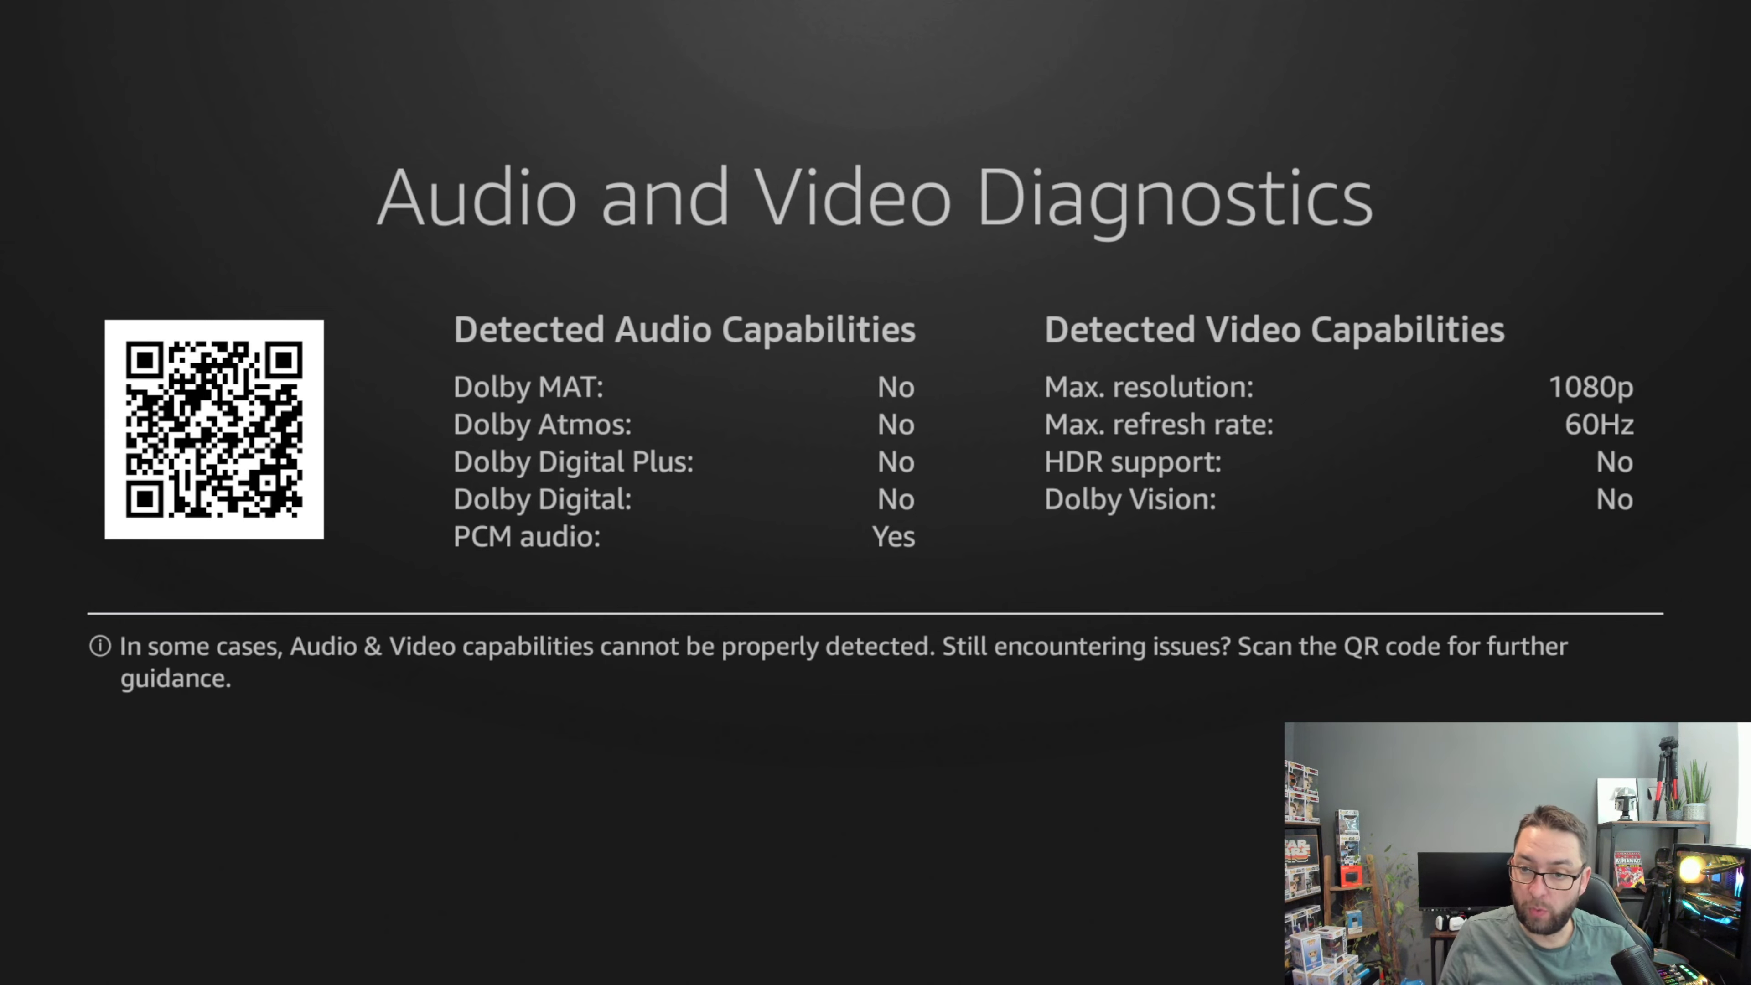
key(Escape)
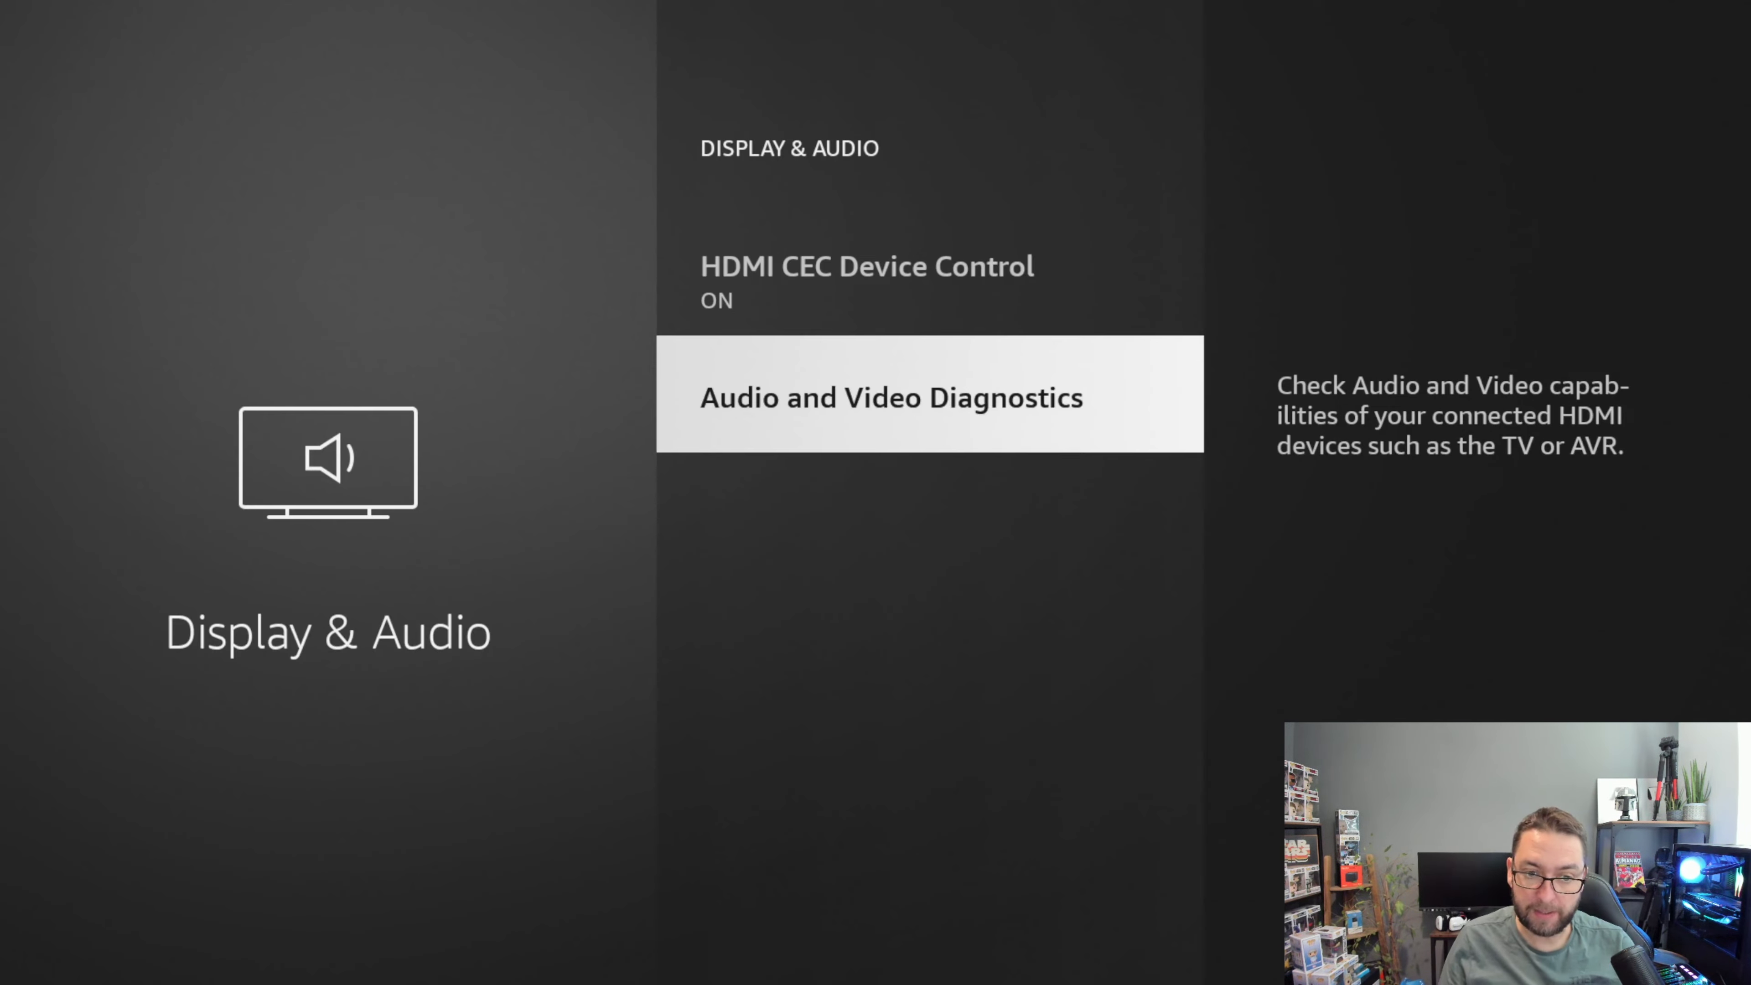
key(Escape)
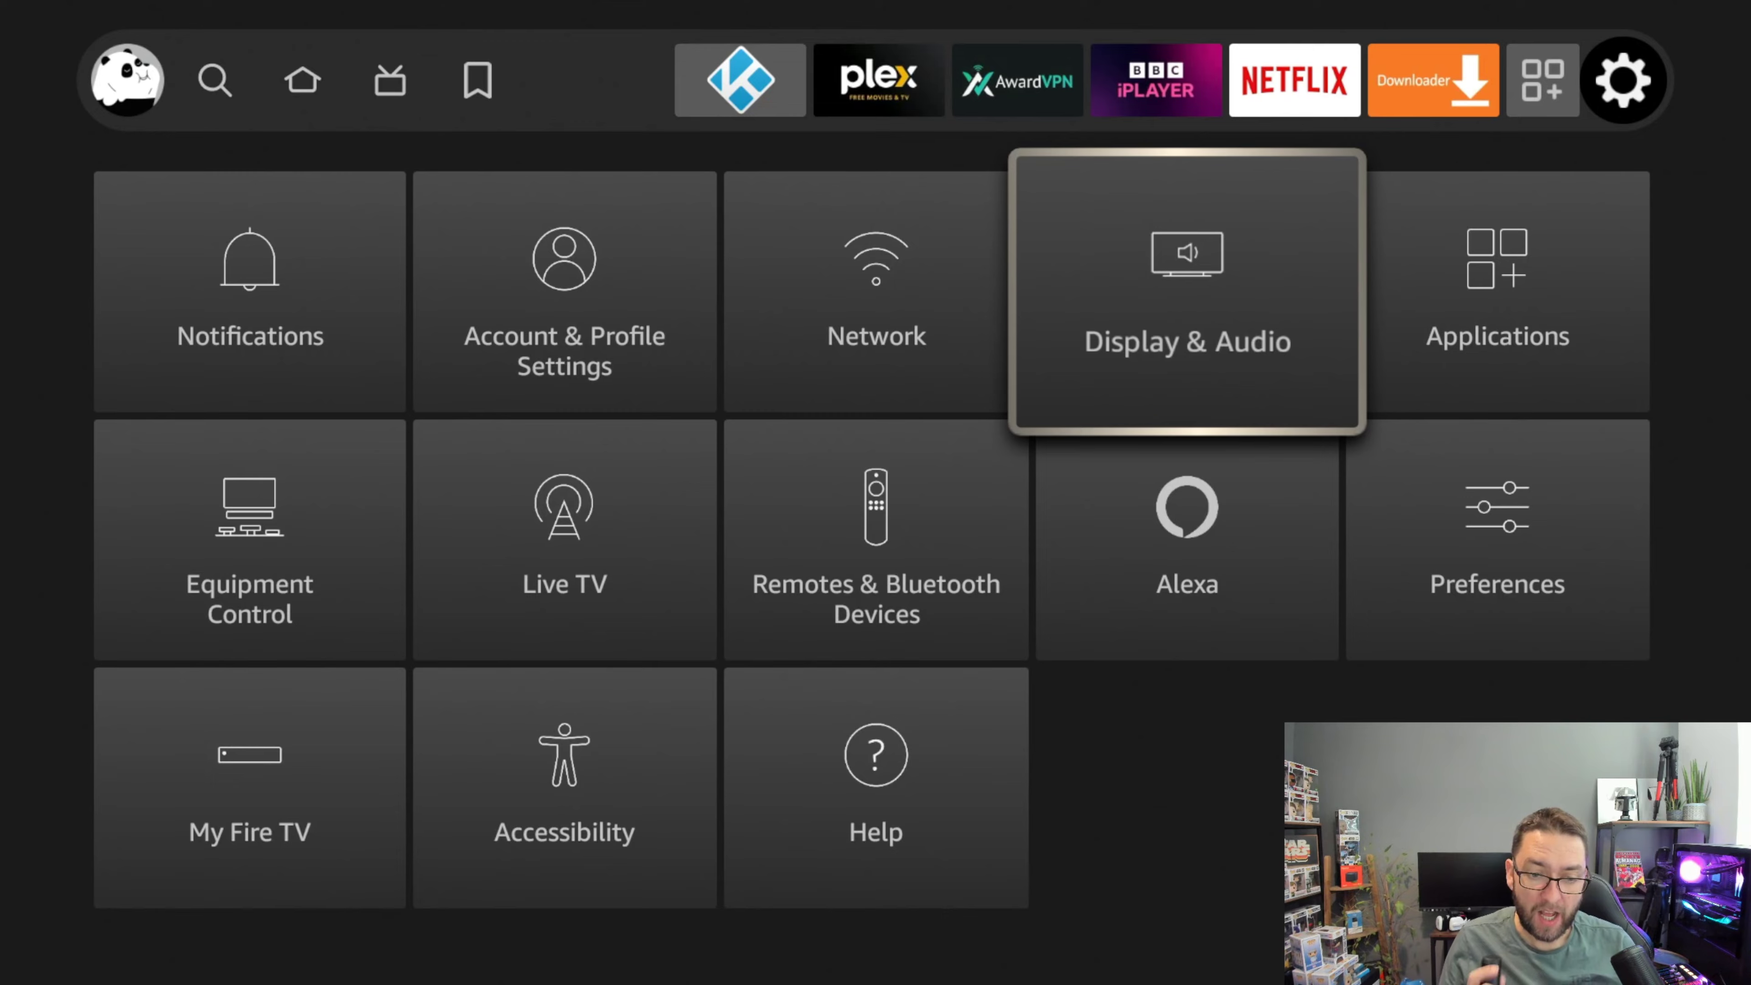
Return to the Fire TV home screen and enter V as the search text in Search
key(Home)
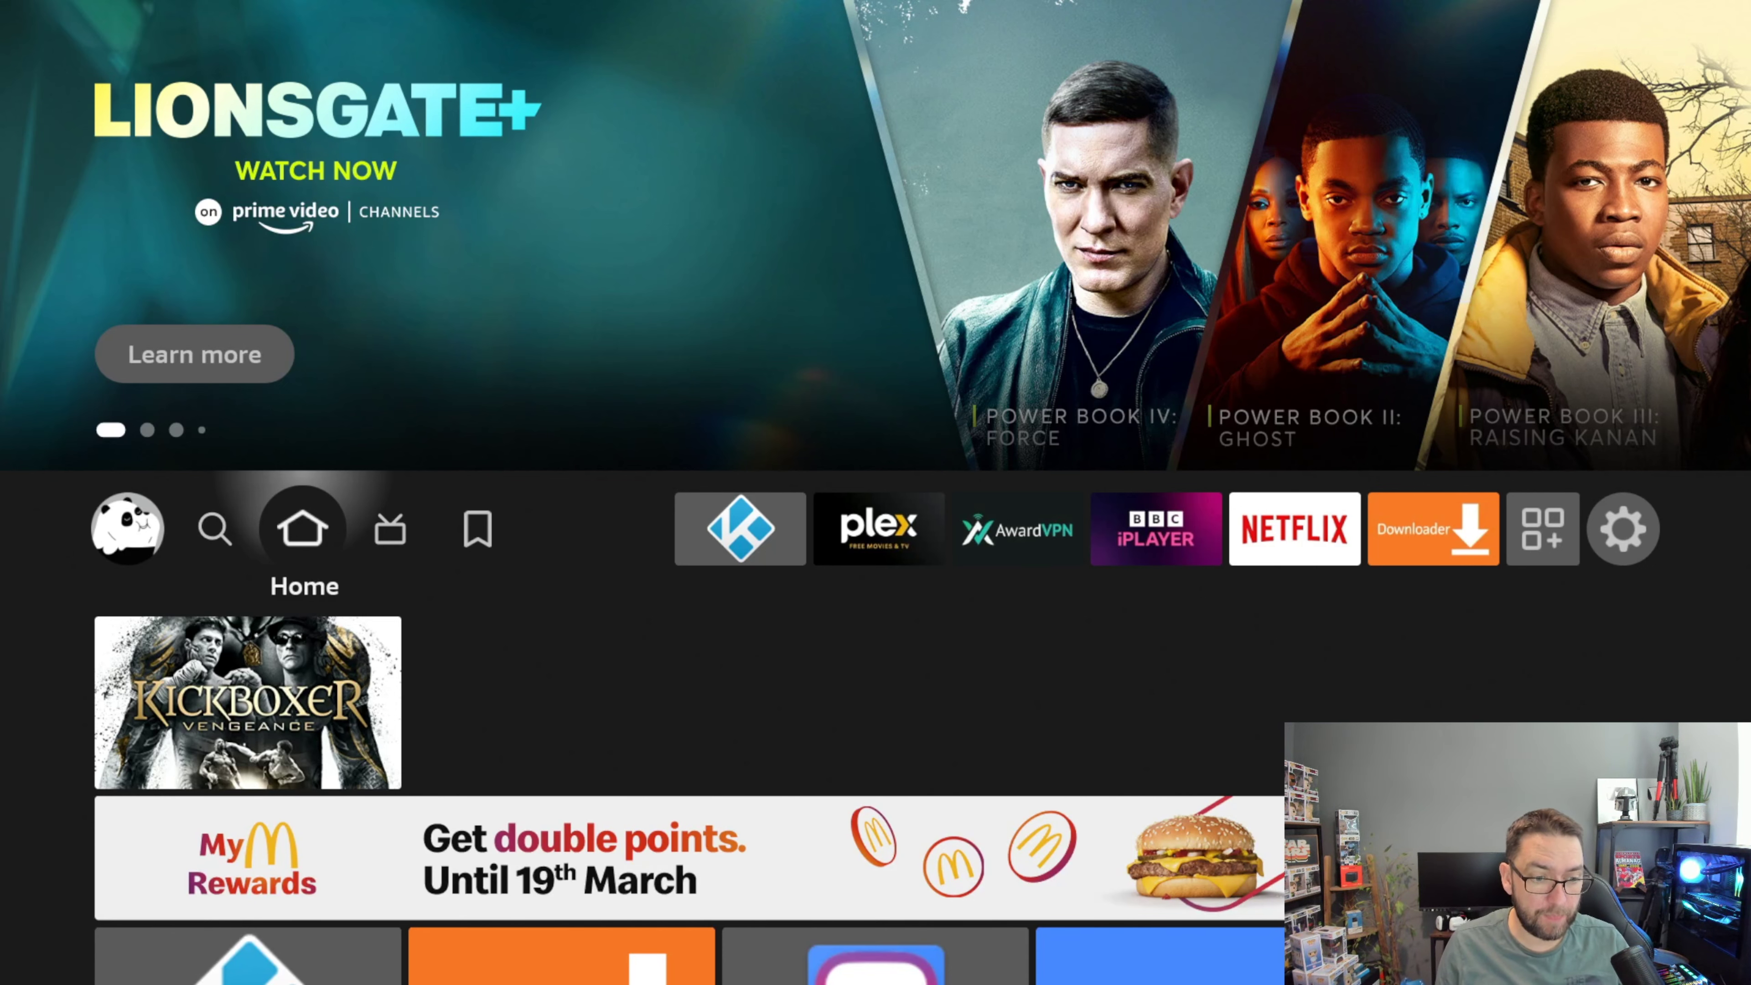
key(Left)
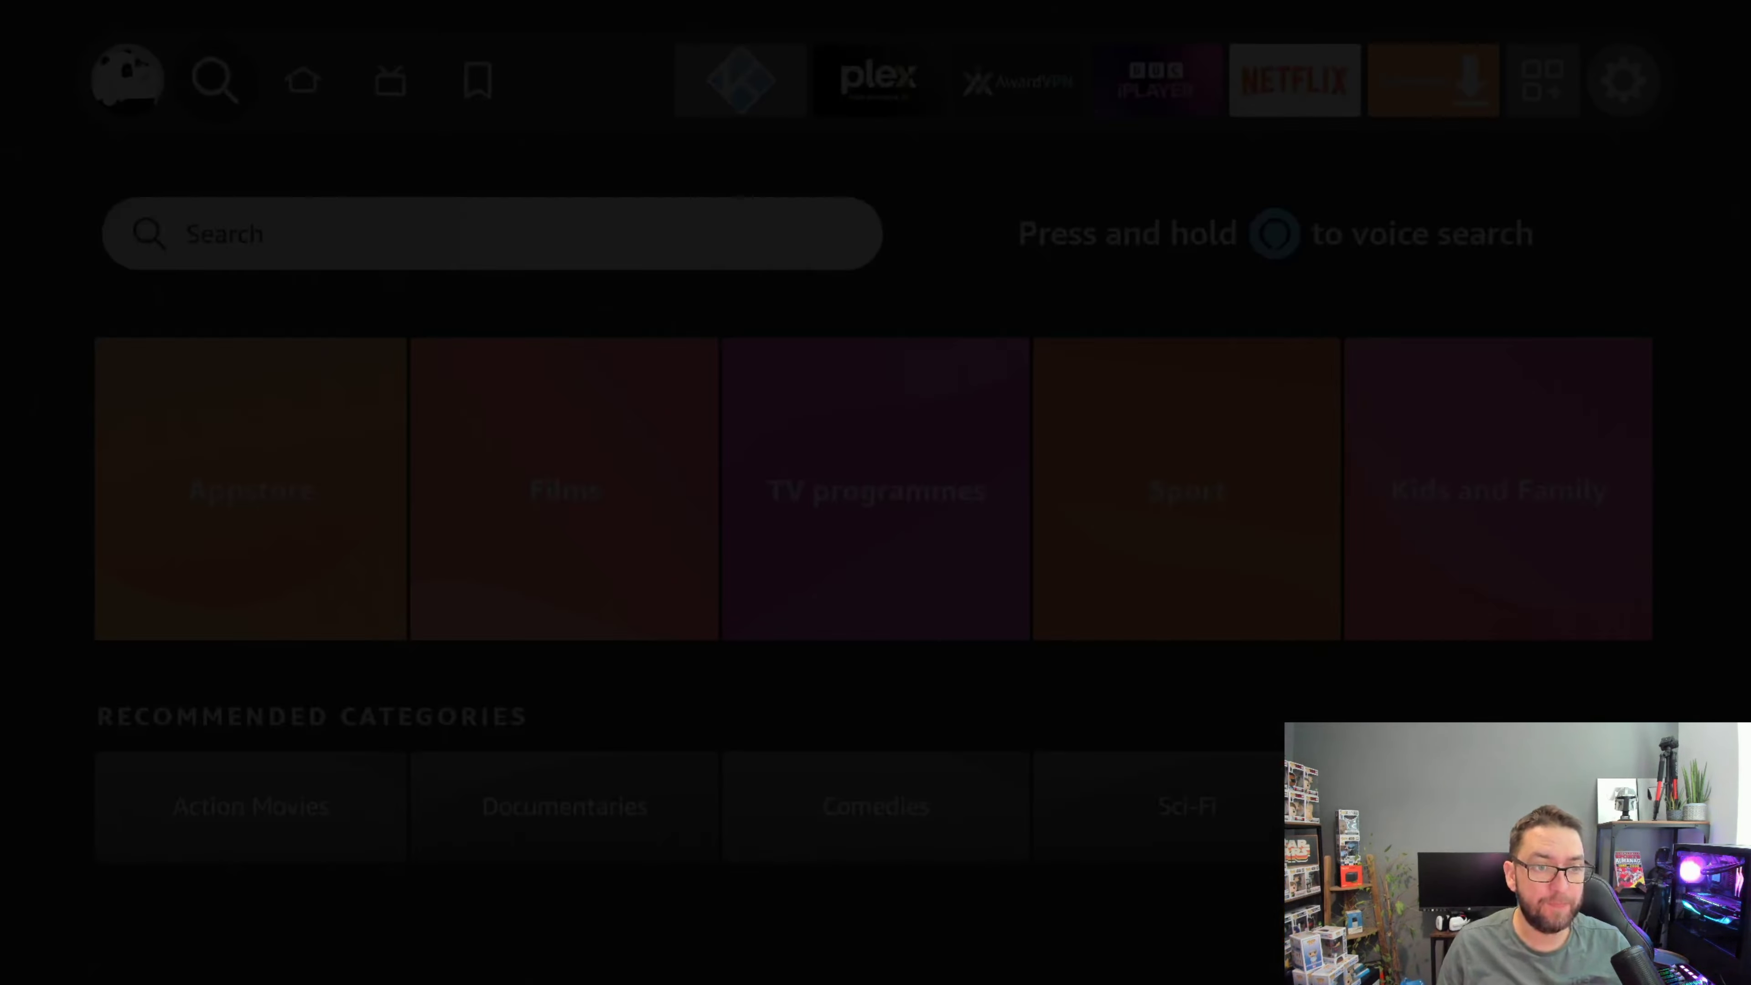
key(Right)
key(Down)
key(Right)
key(Right)
key(Right)
key(Right)
key(Right)
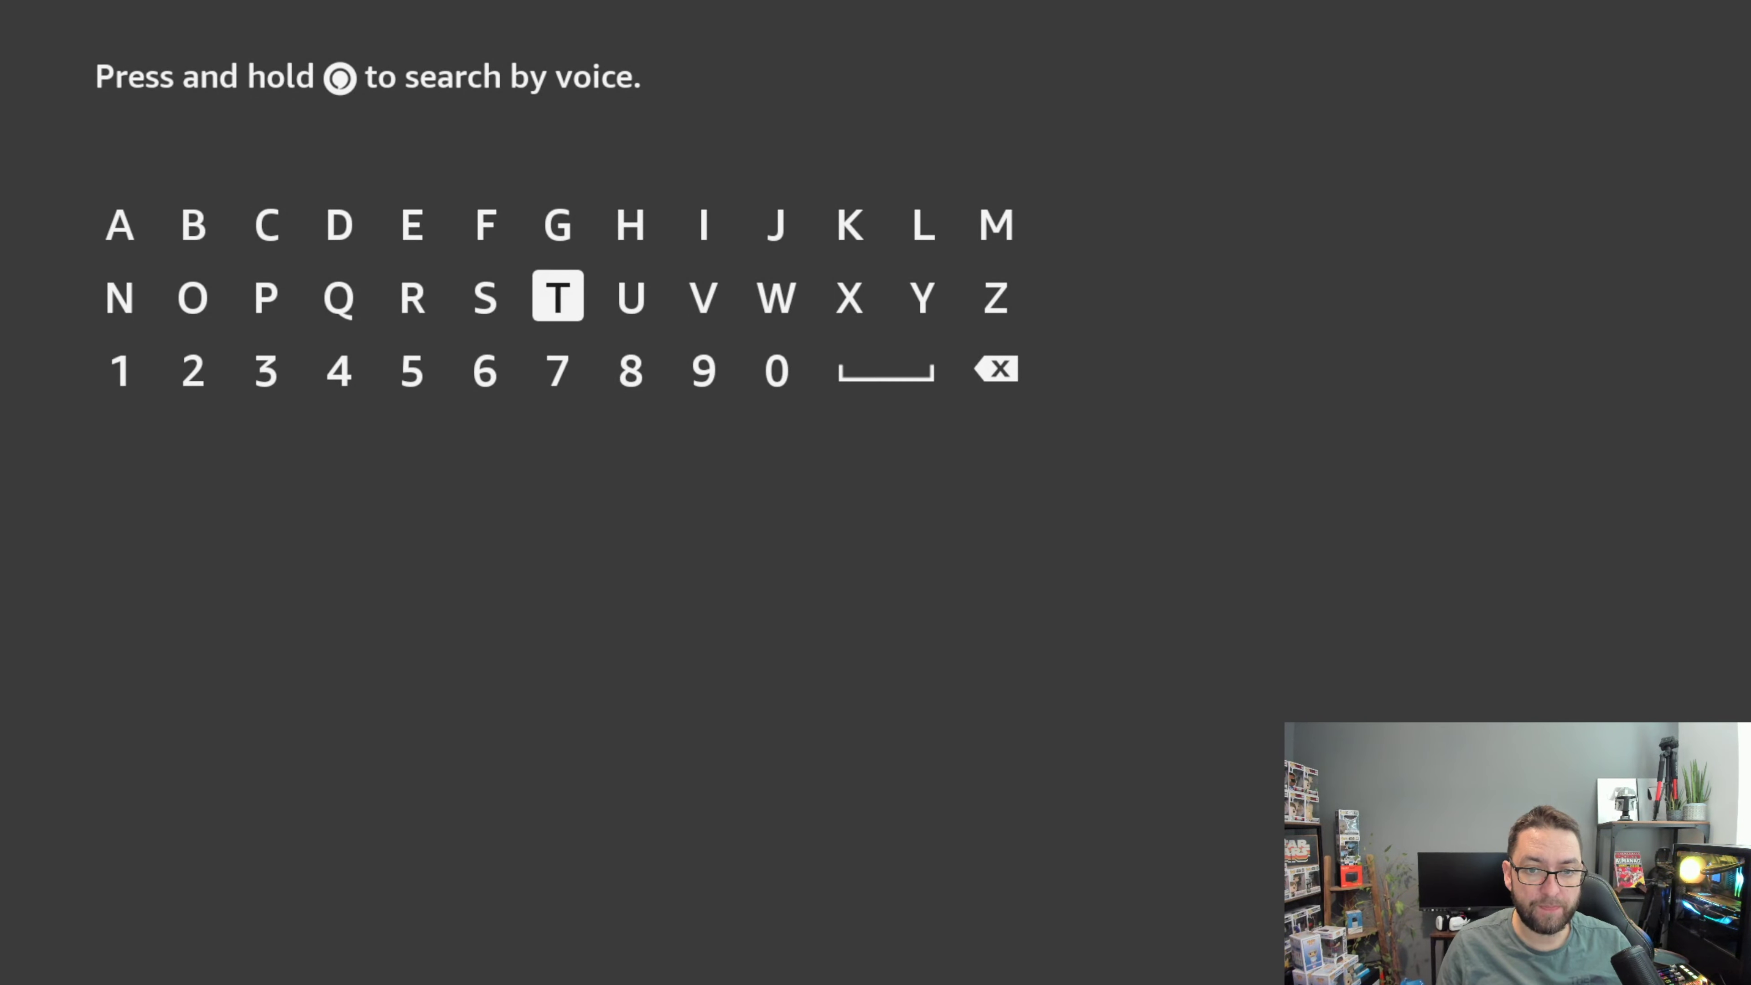
key(Right)
key(Right)
key(Return)
Choose the Vlc Media Player search suggestion and bring up the VLC for Fire app page
key(Down)
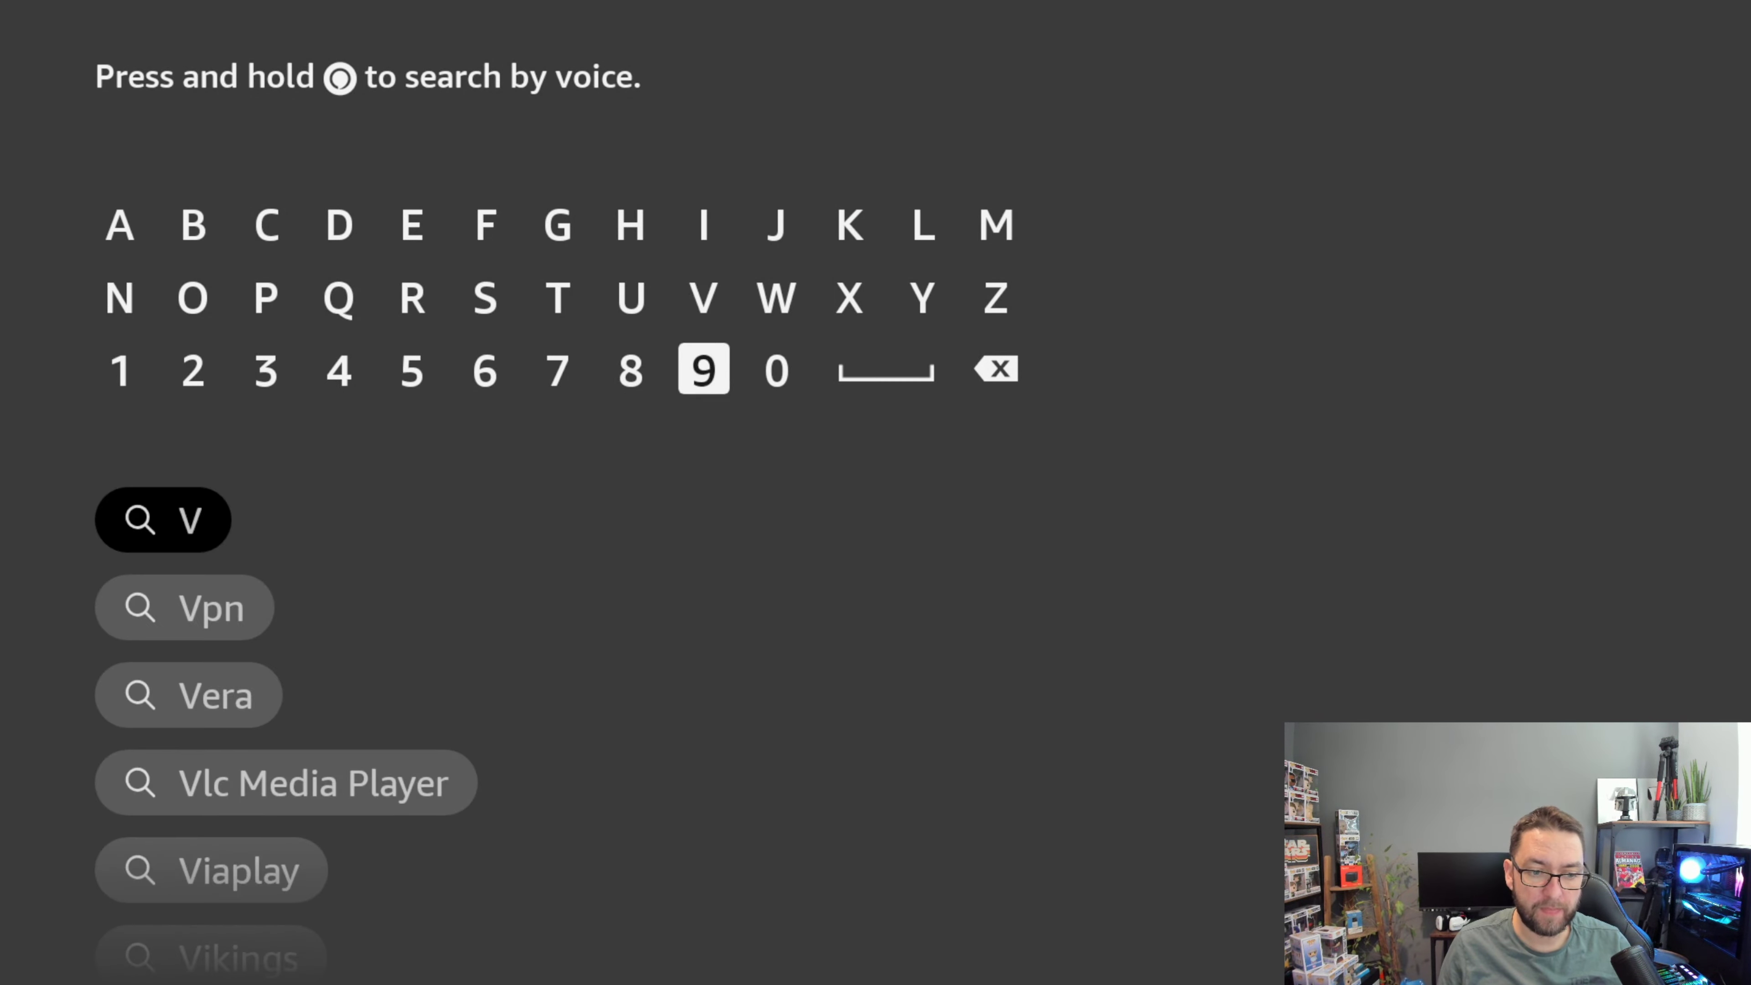
key(Down)
key(Down)
key(Down)
key(Return)
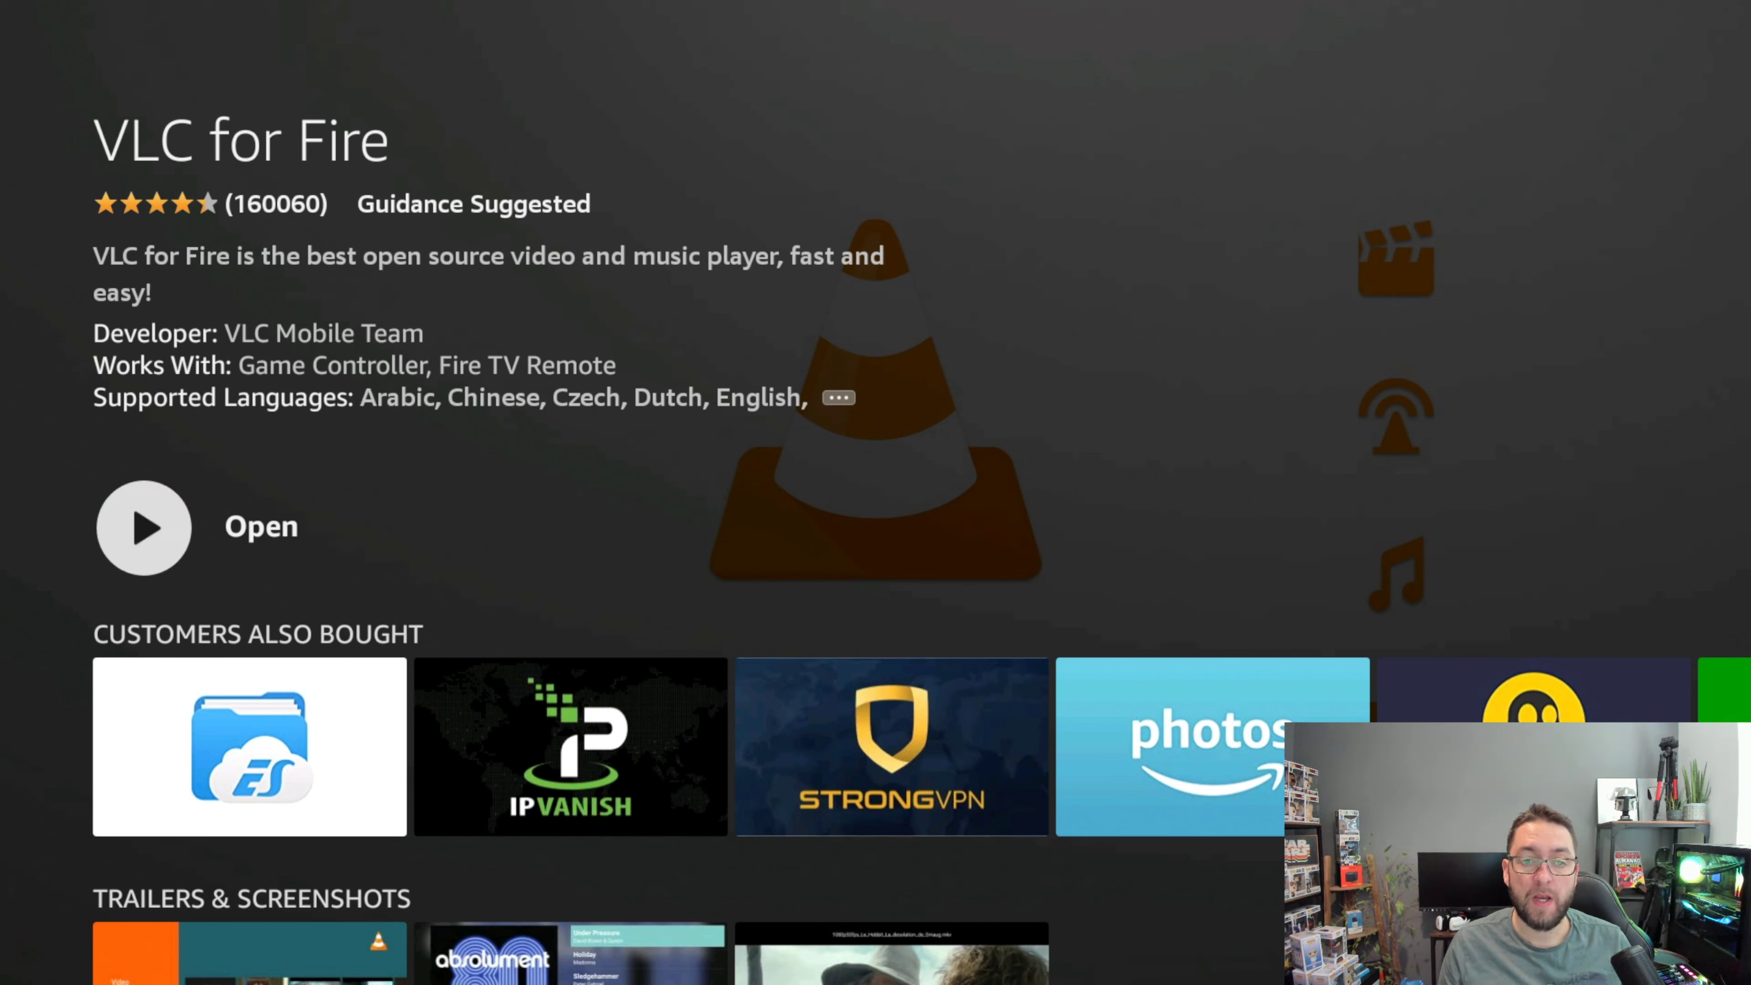
Launch VLC for Fire and complete its welcome setup, allowing access to photos, media and files on the device
key(Return)
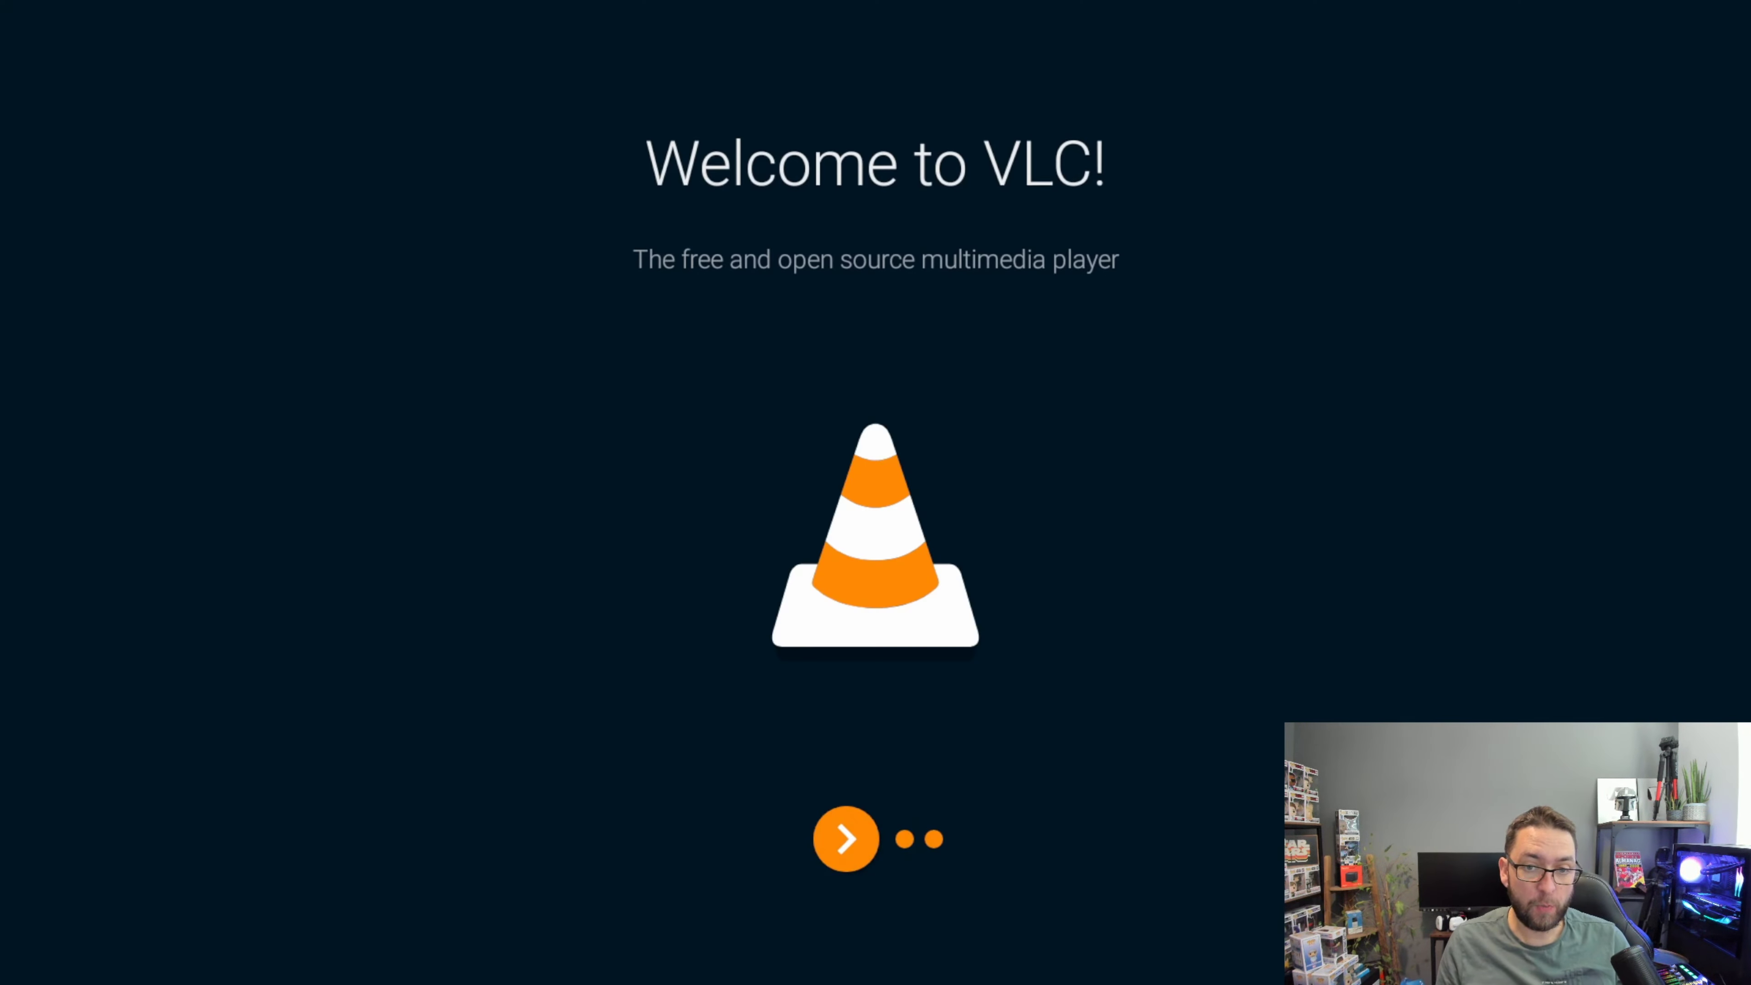
key(Return)
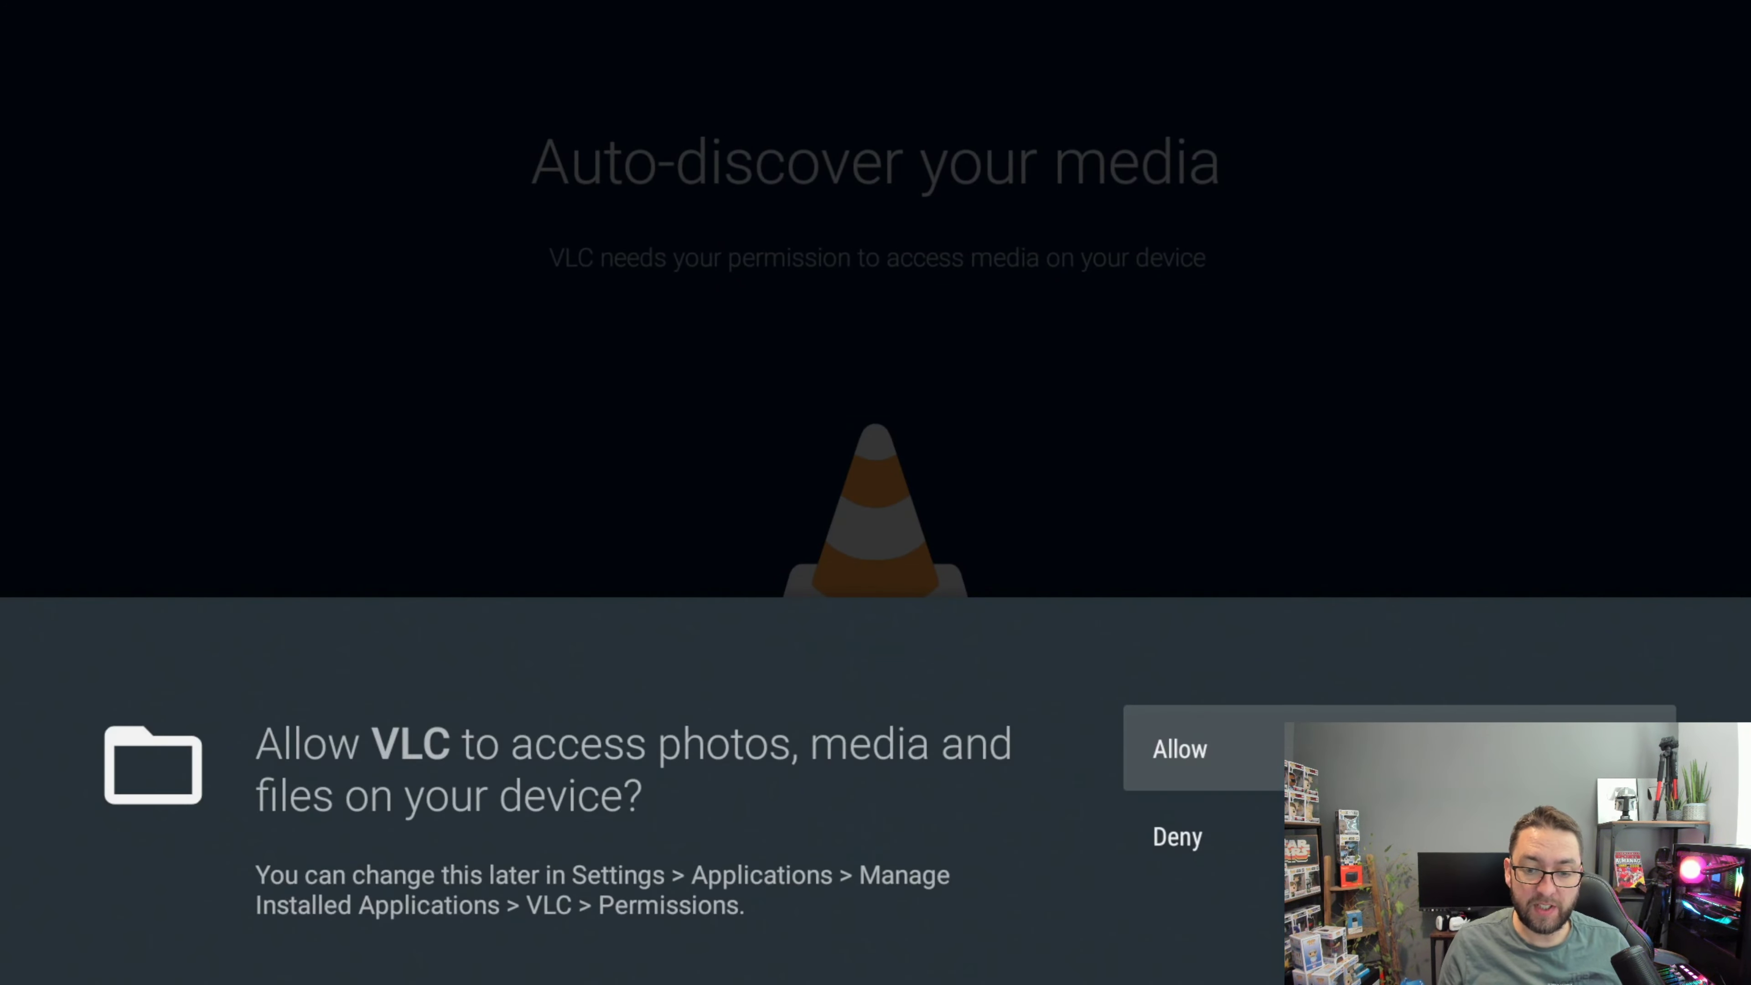
key(Return)
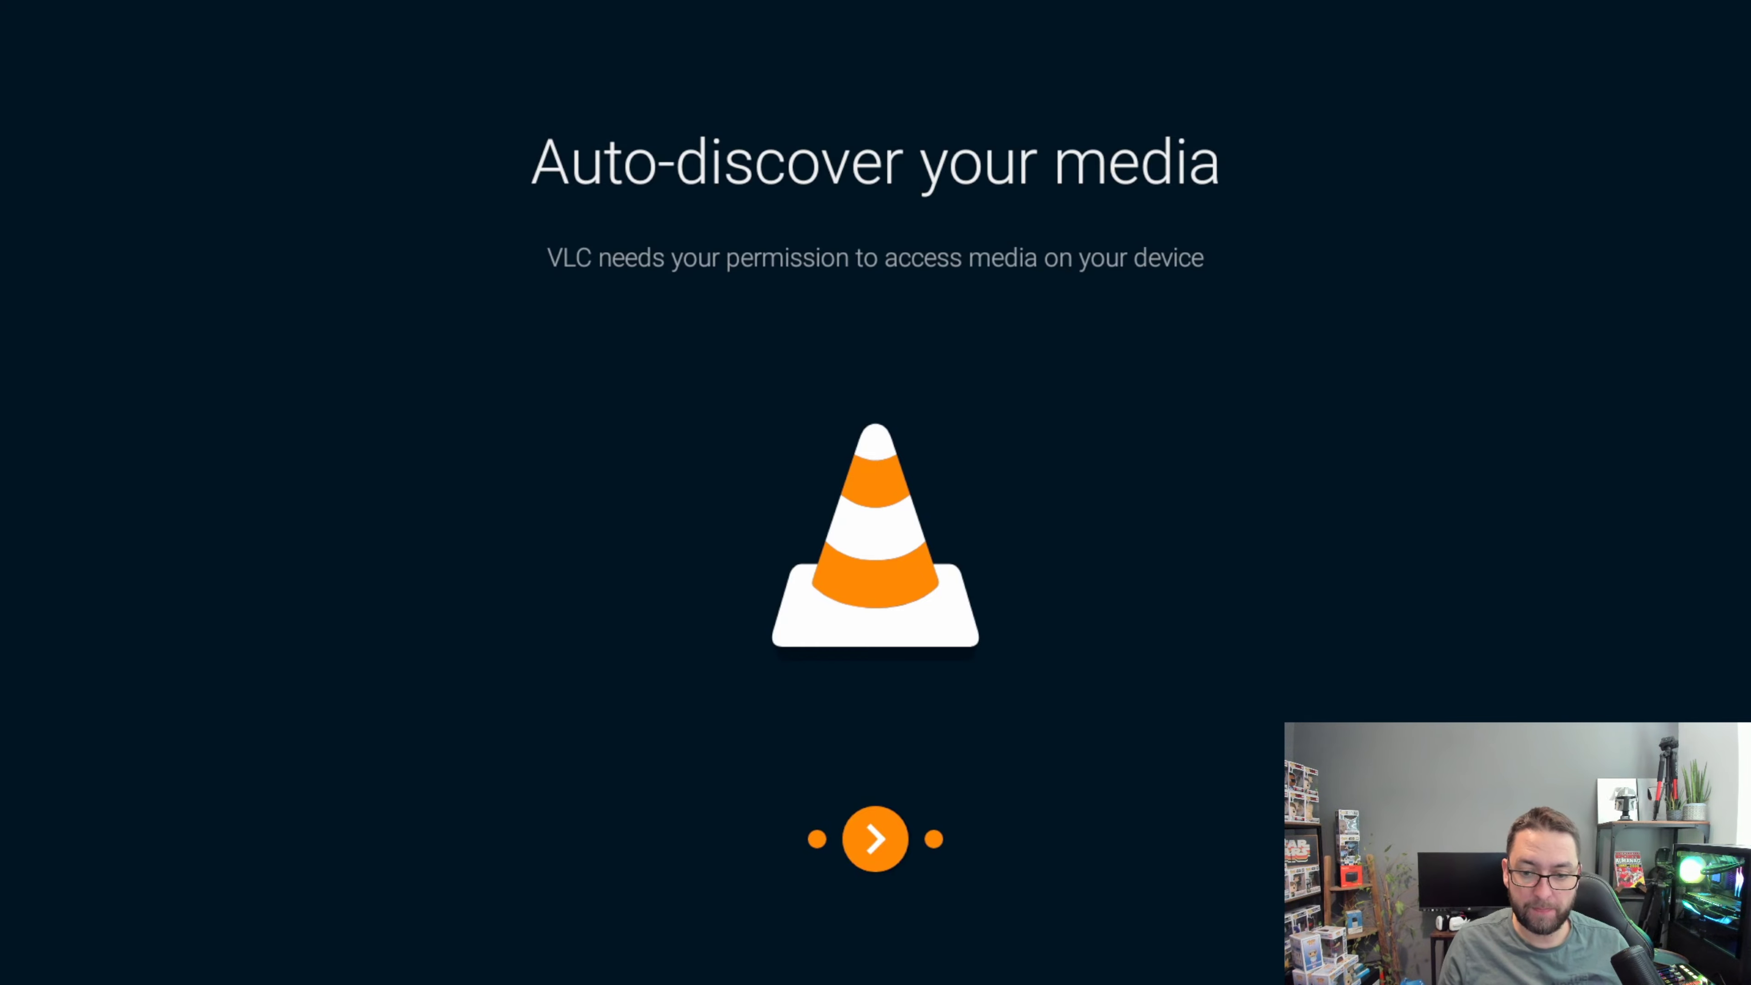
key(Return)
key(Return)
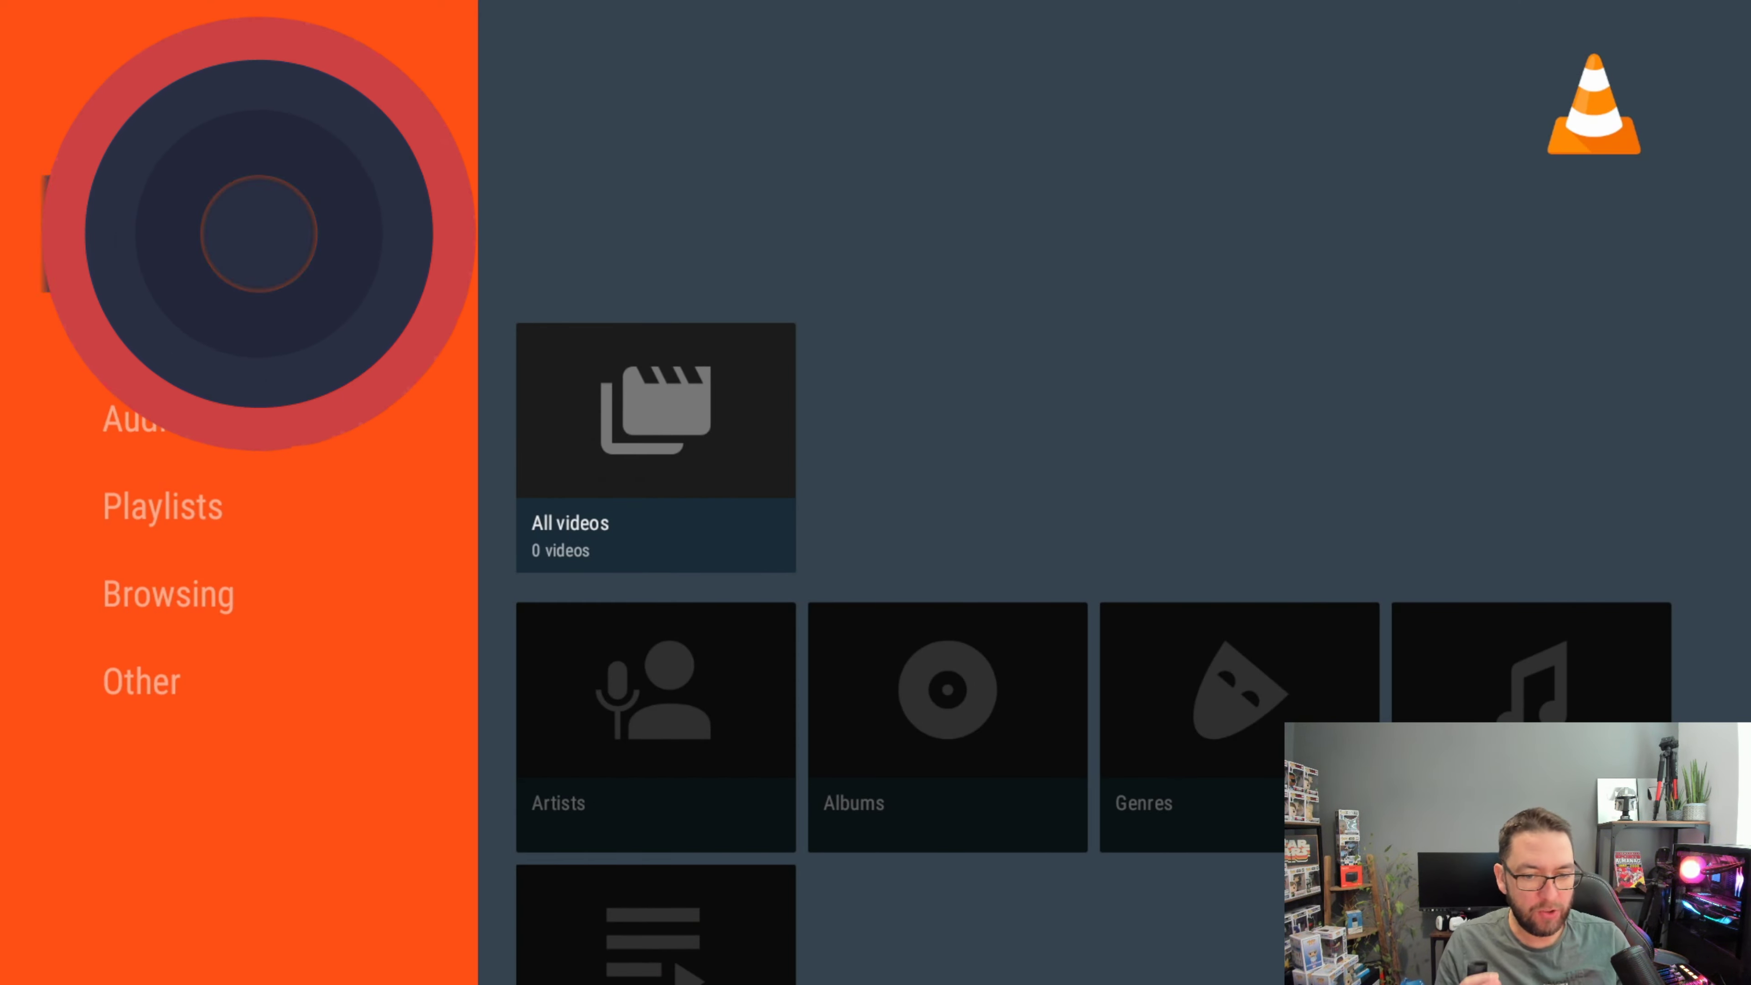
Look through VLC's Browsing and Other sections, and briefly open its Settings before returning to the main screen
key(Down)
key(Down)
key(Down)
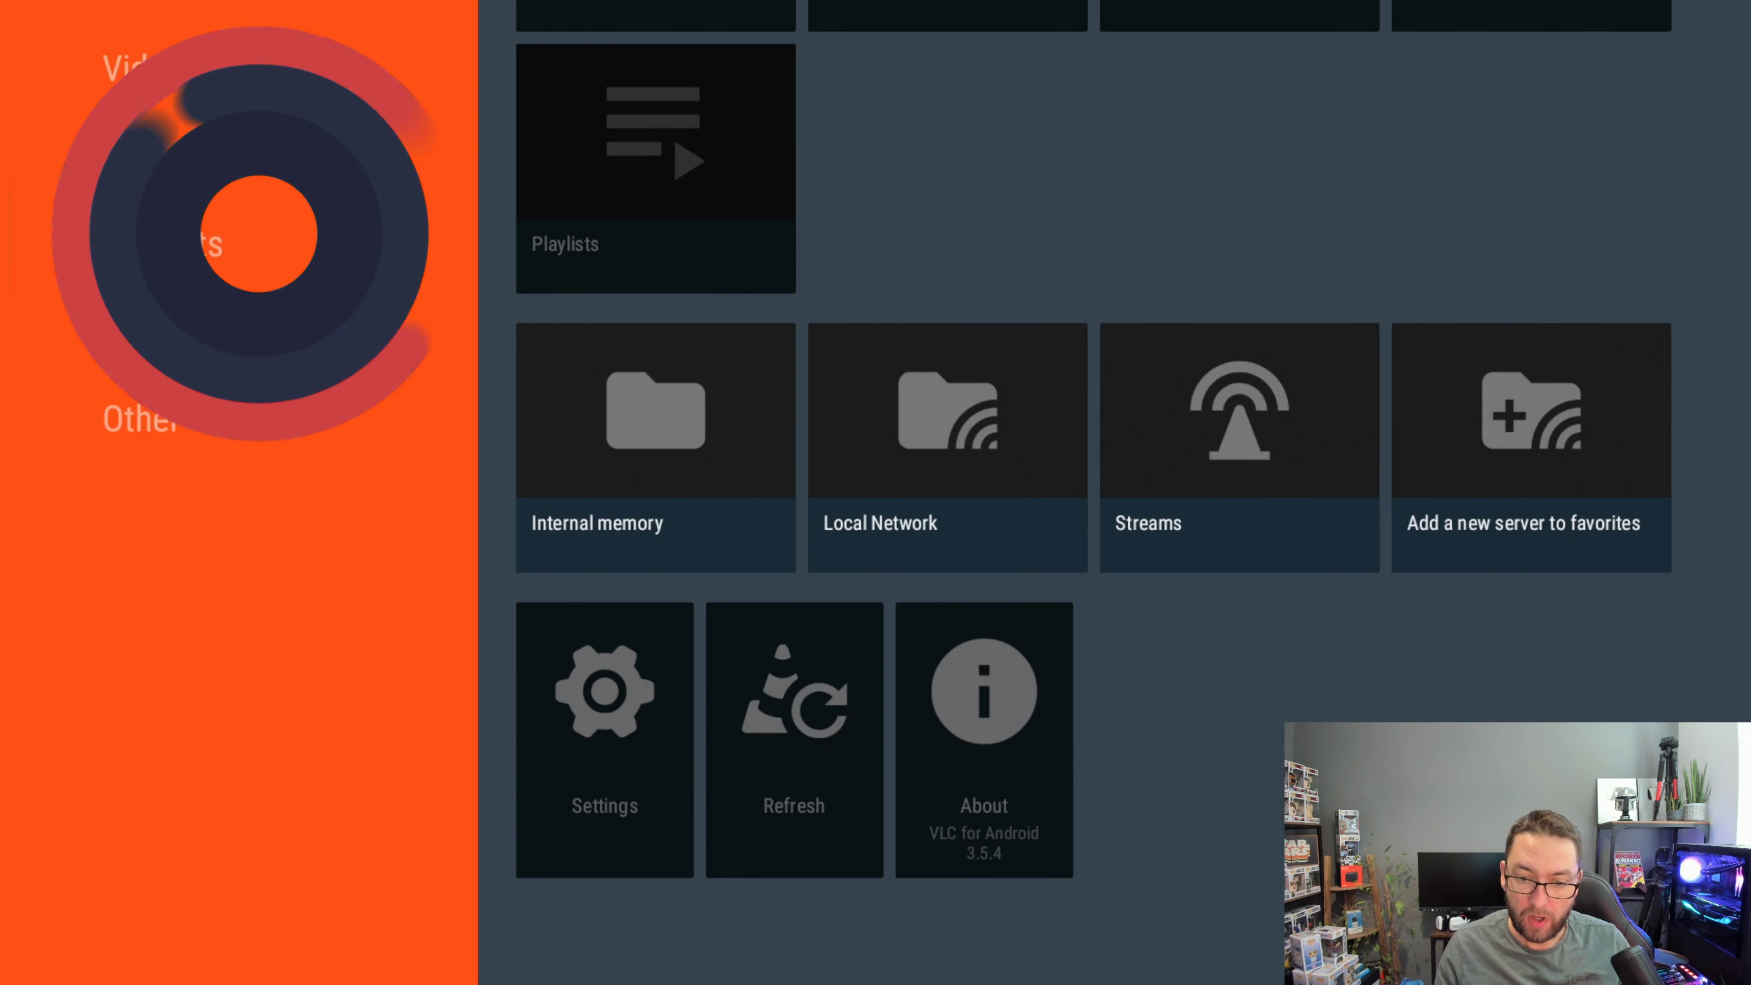
key(Right)
key(Down)
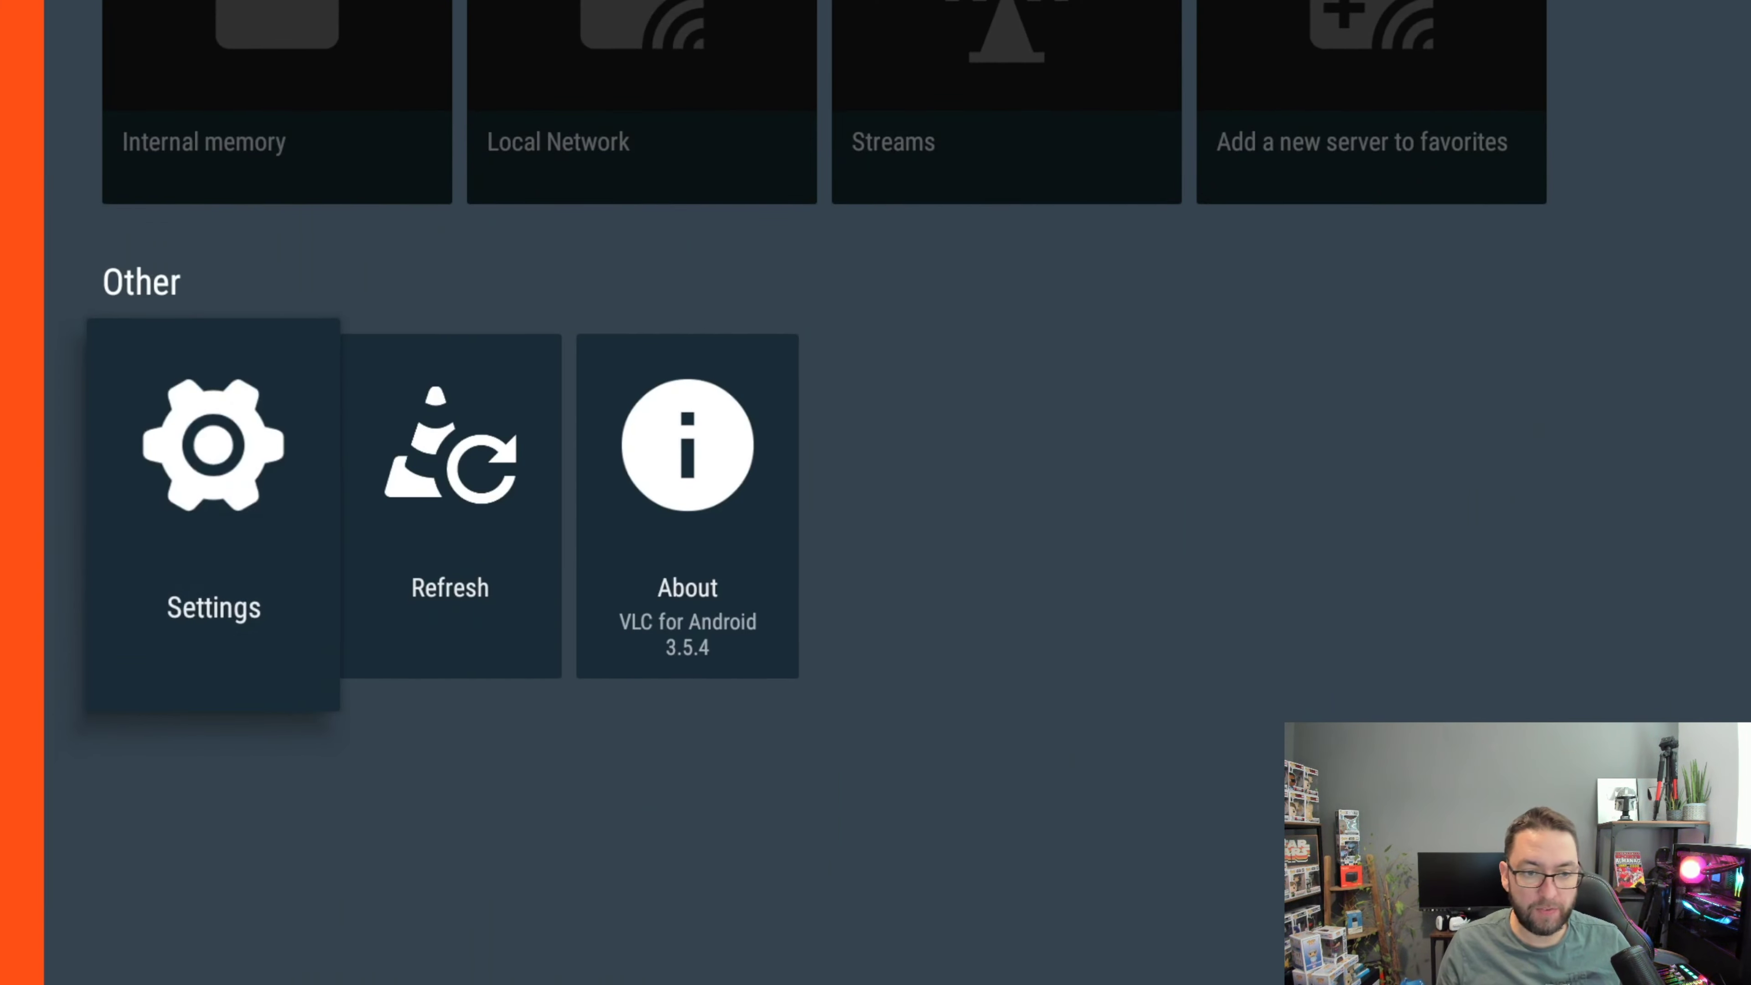
key(Return)
key(Escape)
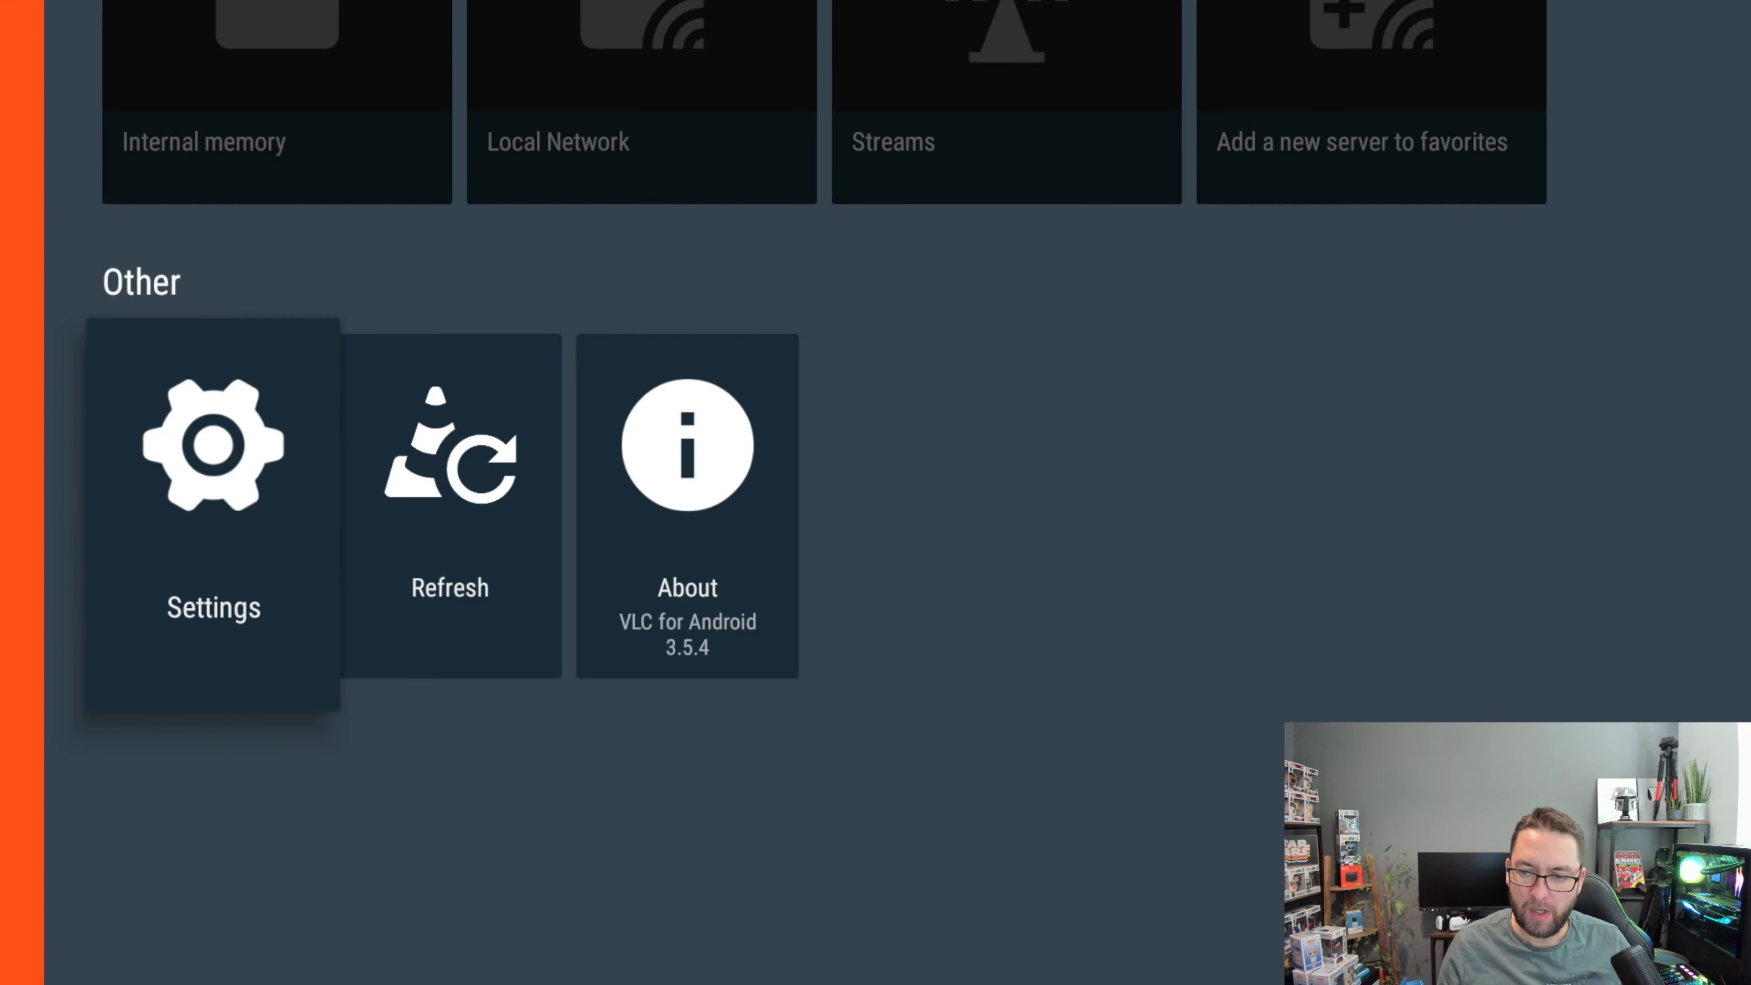
Look over VLC's Playlists, Browsing, Video and Audio sections, and leave VLC for the Fire TV home screen
key(Up)
key(Up)
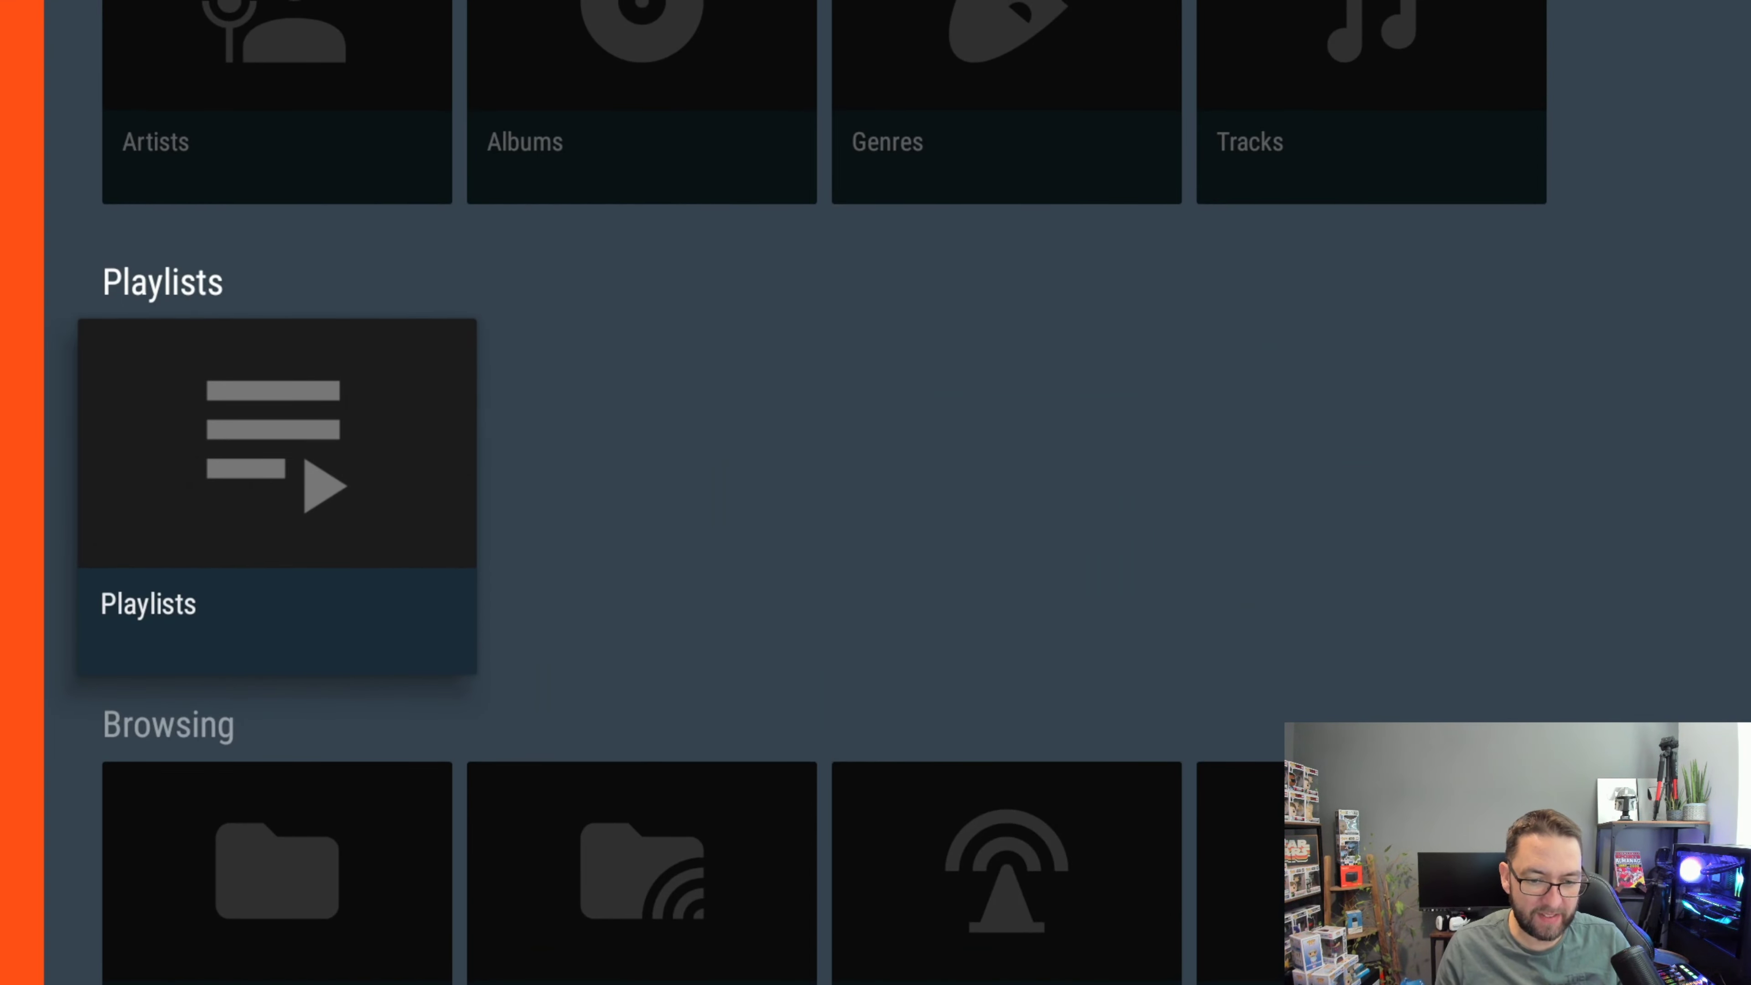
key(Left)
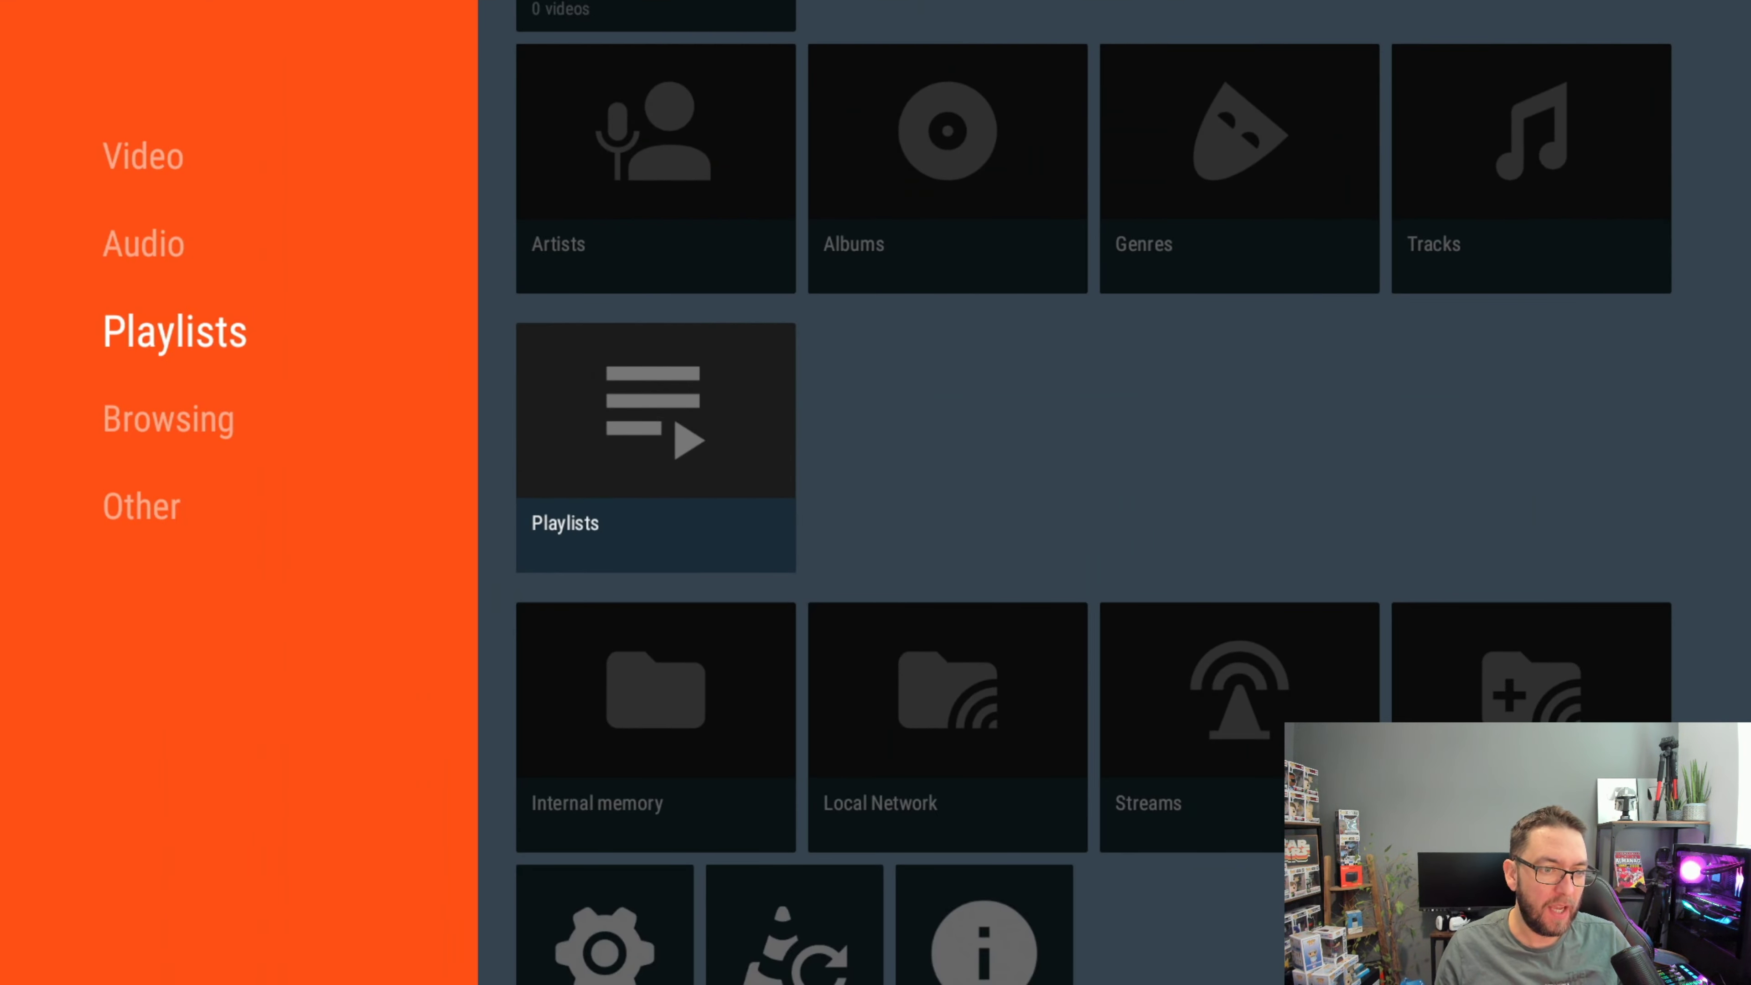
key(Down)
key(Down)
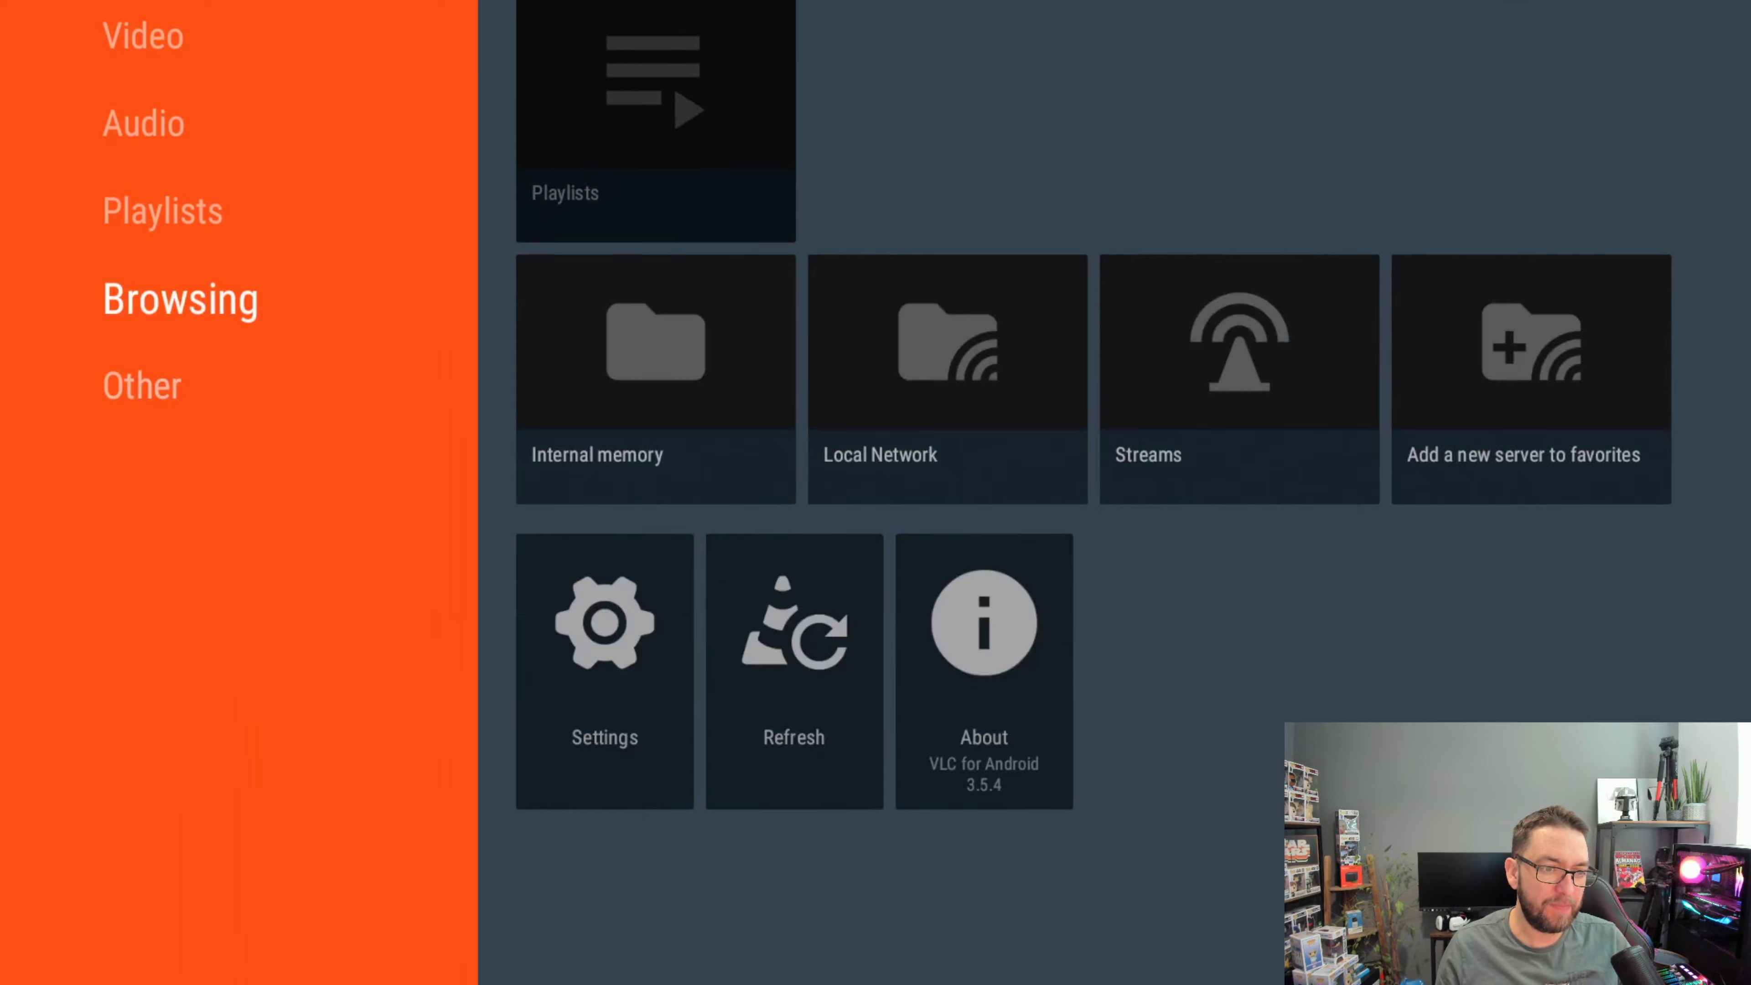
key(Up)
key(Up)
key(Up)
key(Up)
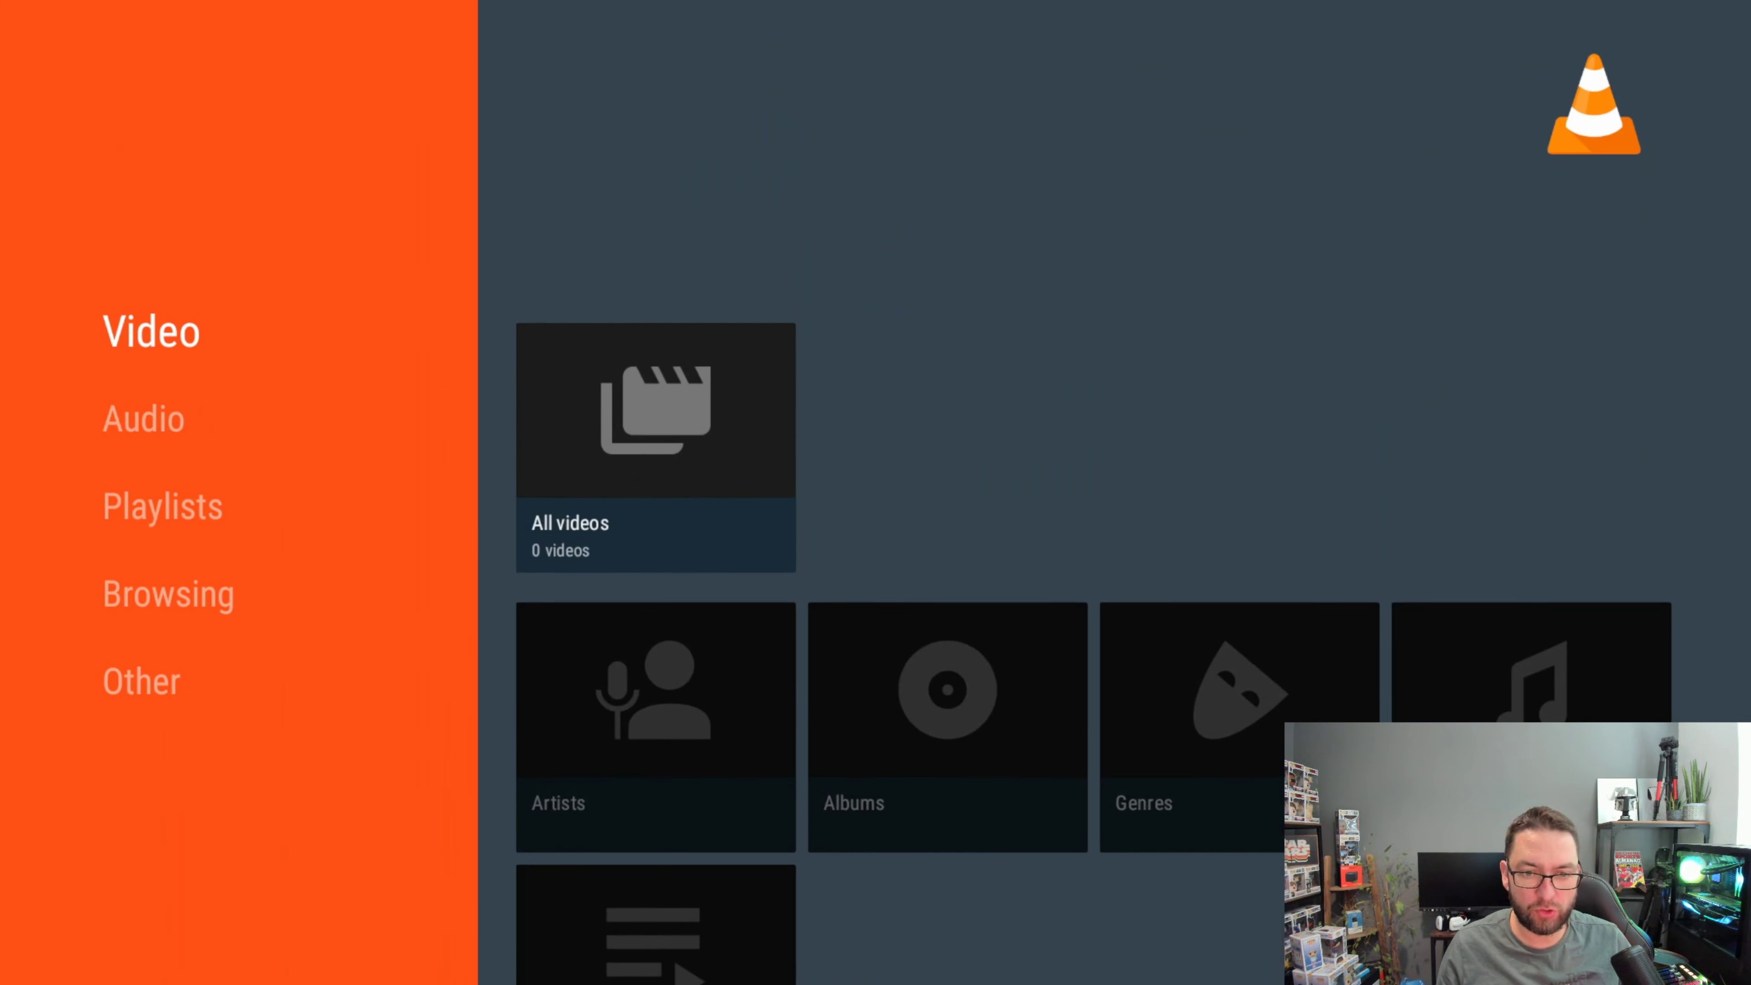
key(Down)
key(Right)
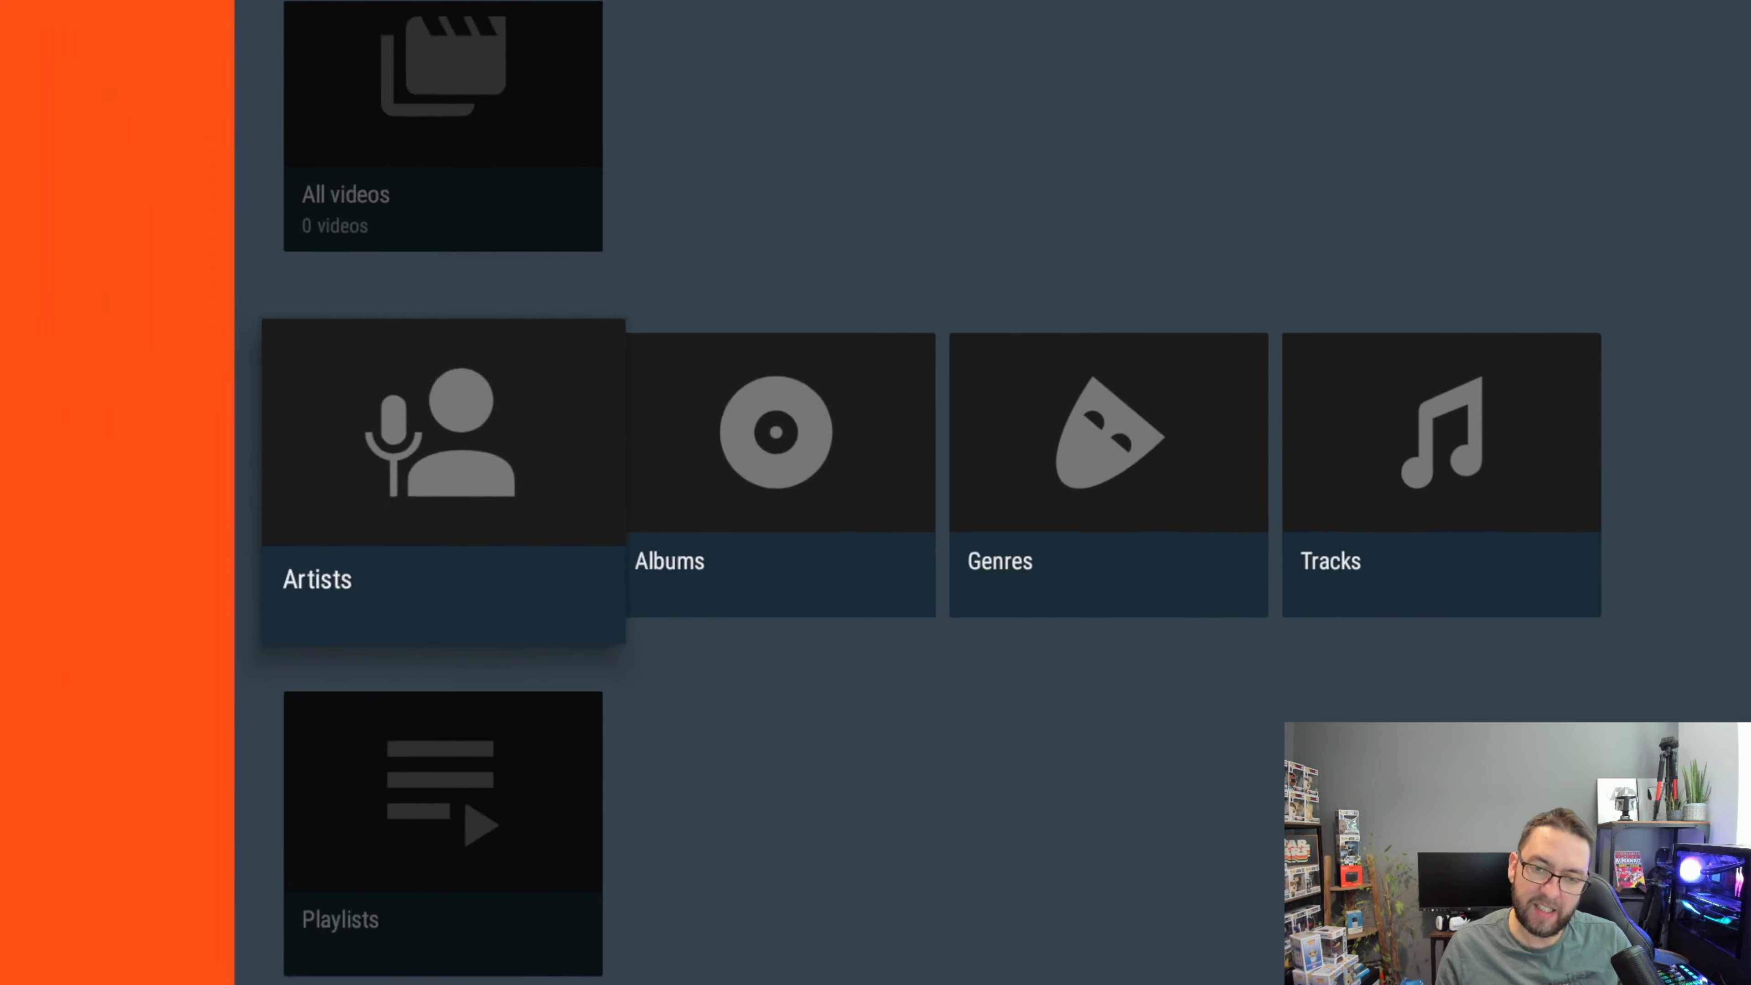
key(Home)
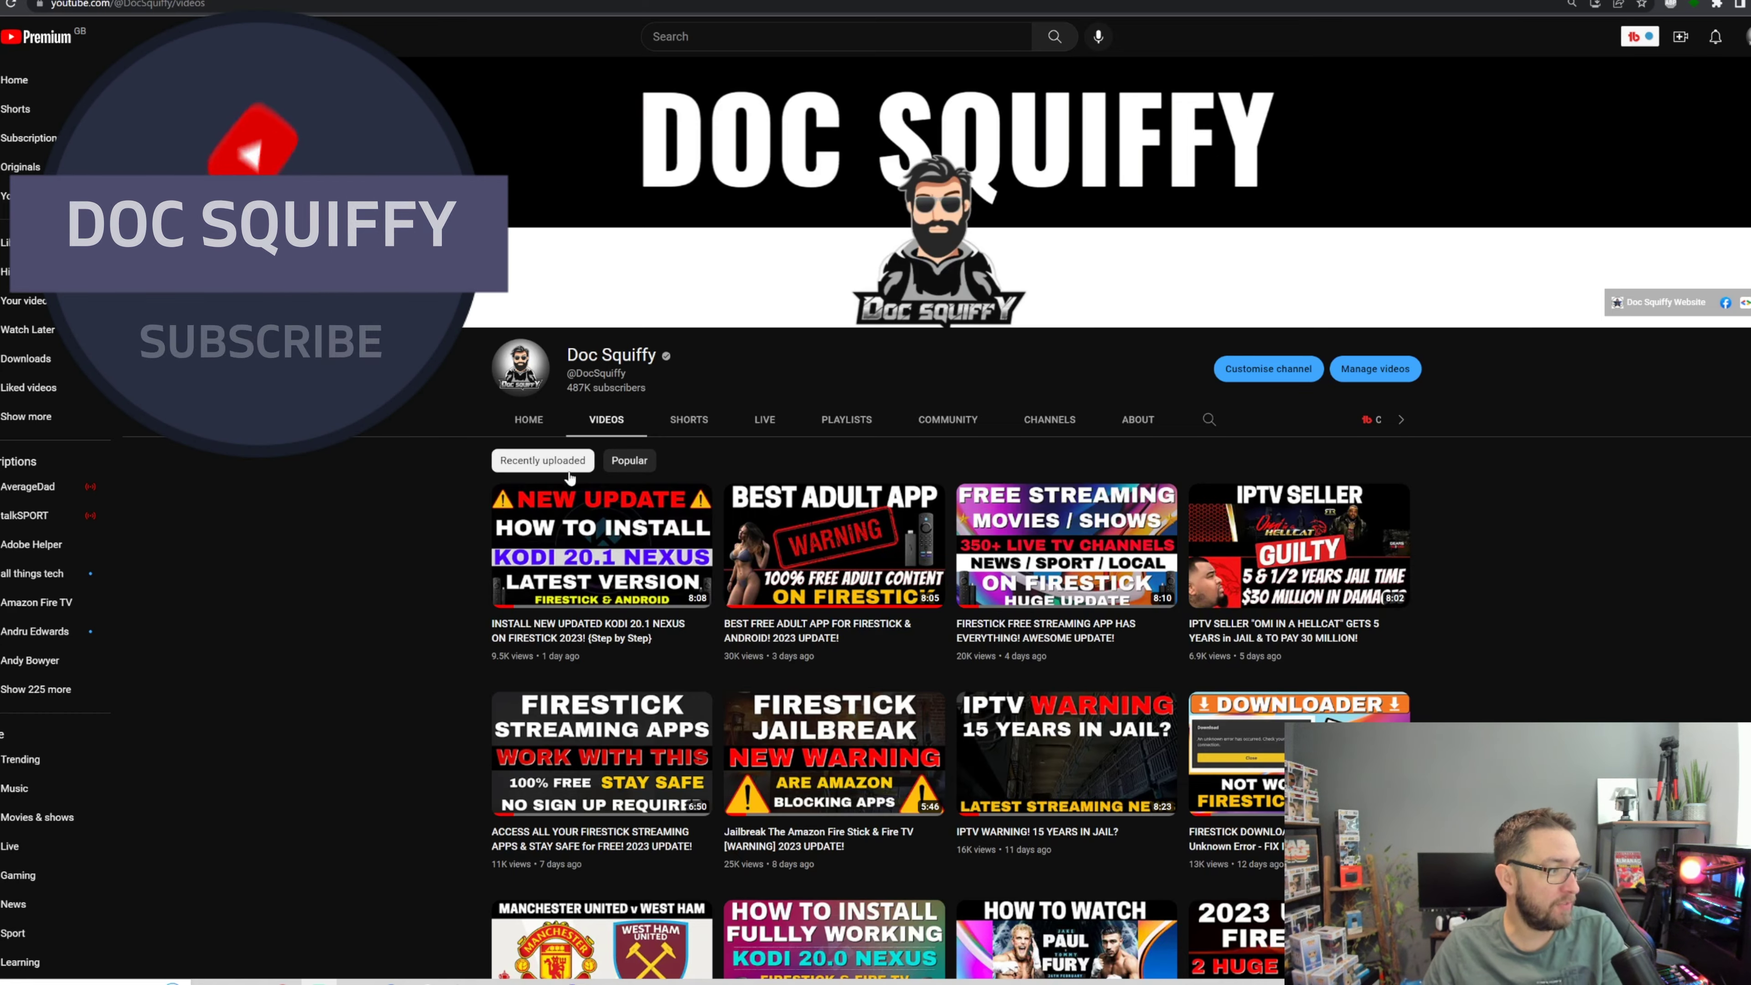
Browse the Home page of the Doc Squiffy YouTube channel in the web browser, including the featured videos, Shorts and Other Useful Channels
click(529, 420)
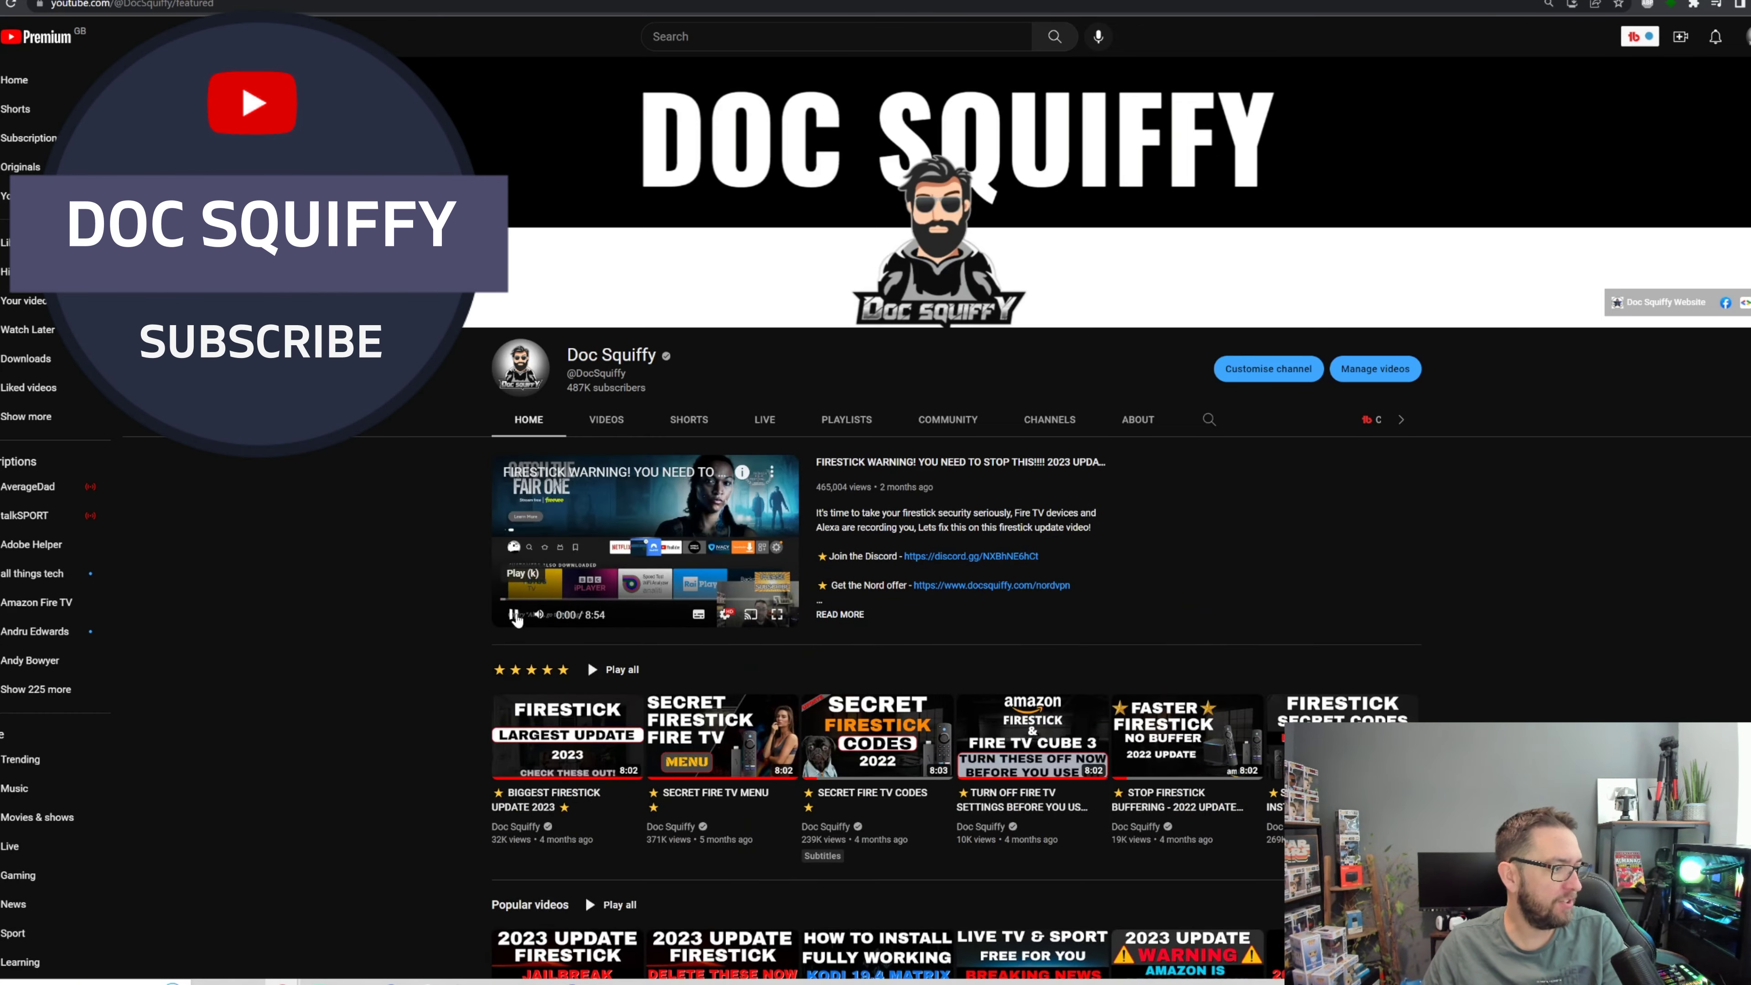
scroll(587, 606, down, 5)
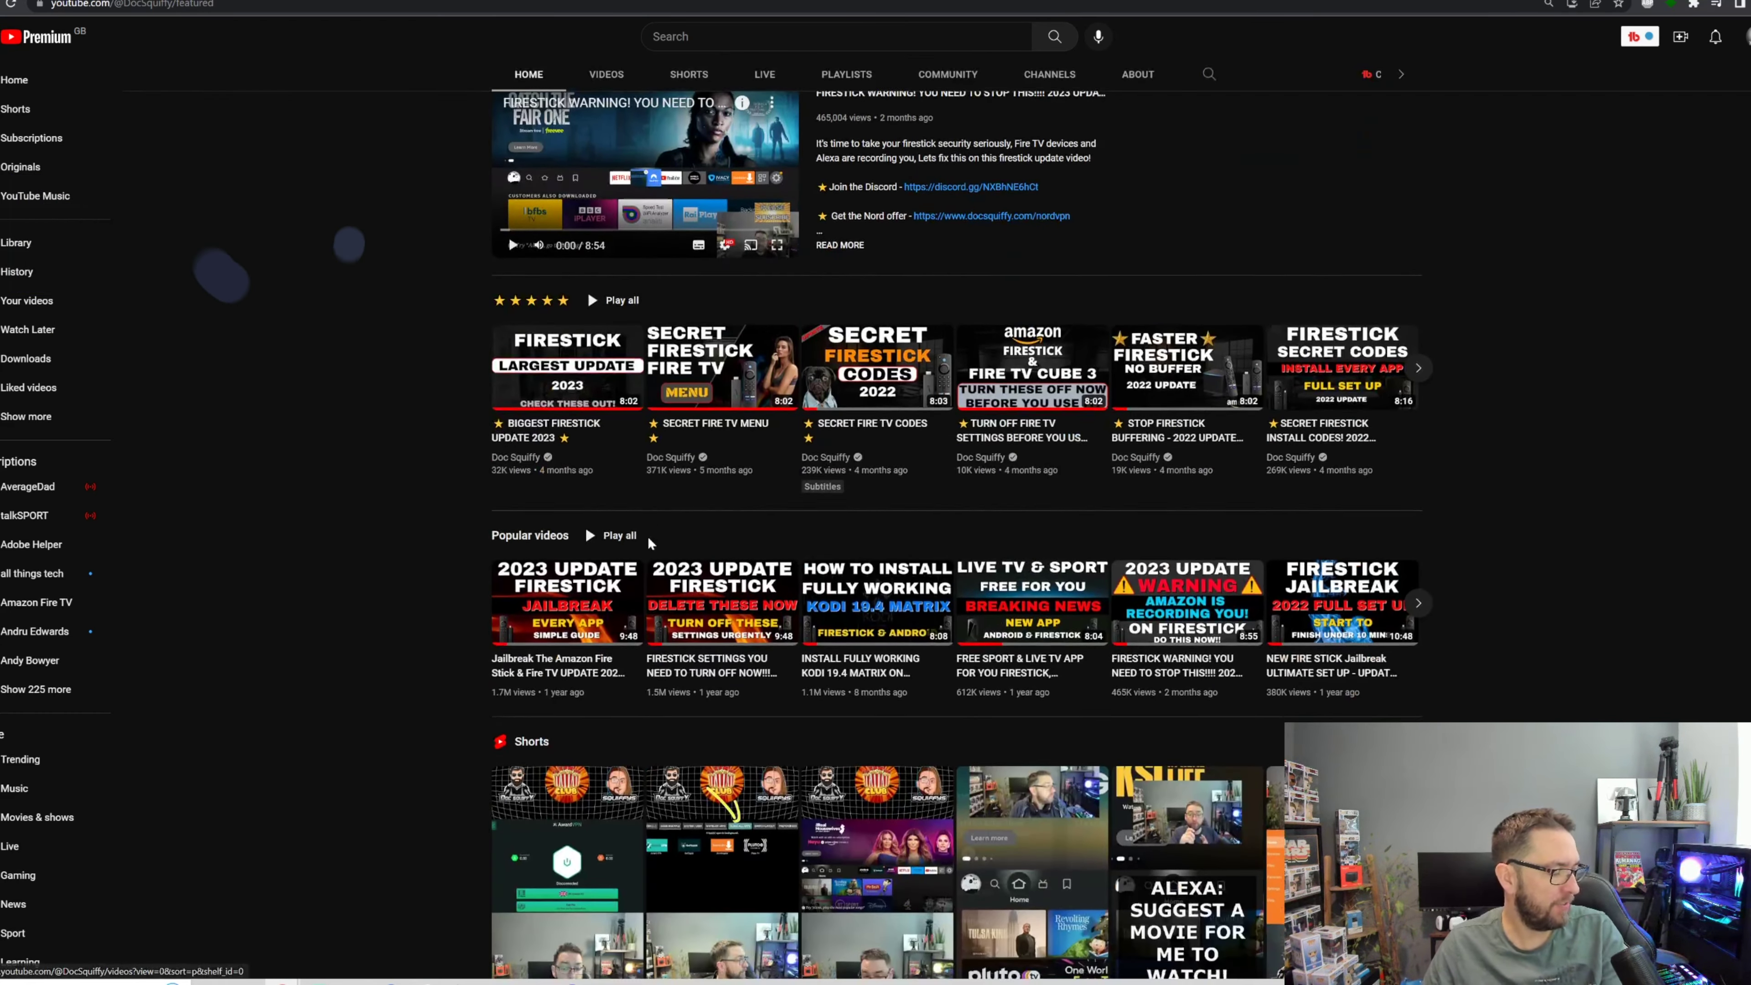
scroll(649, 543, down, 10)
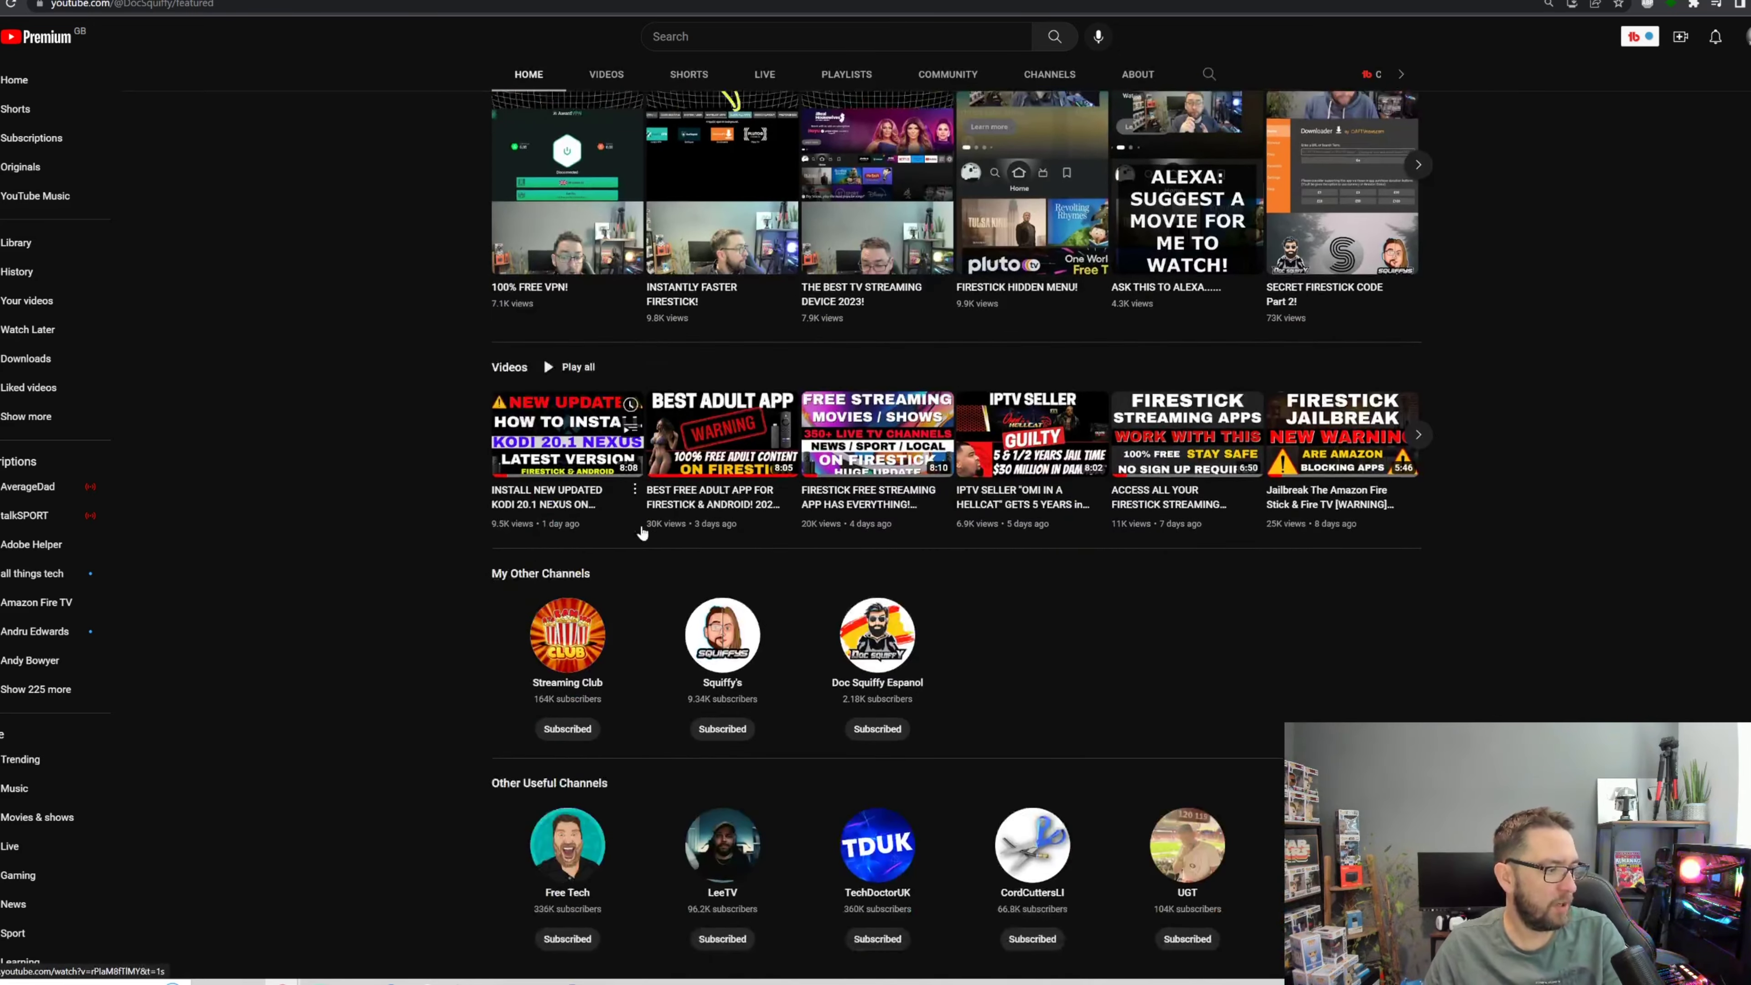
scroll(800, 697, up, 8)
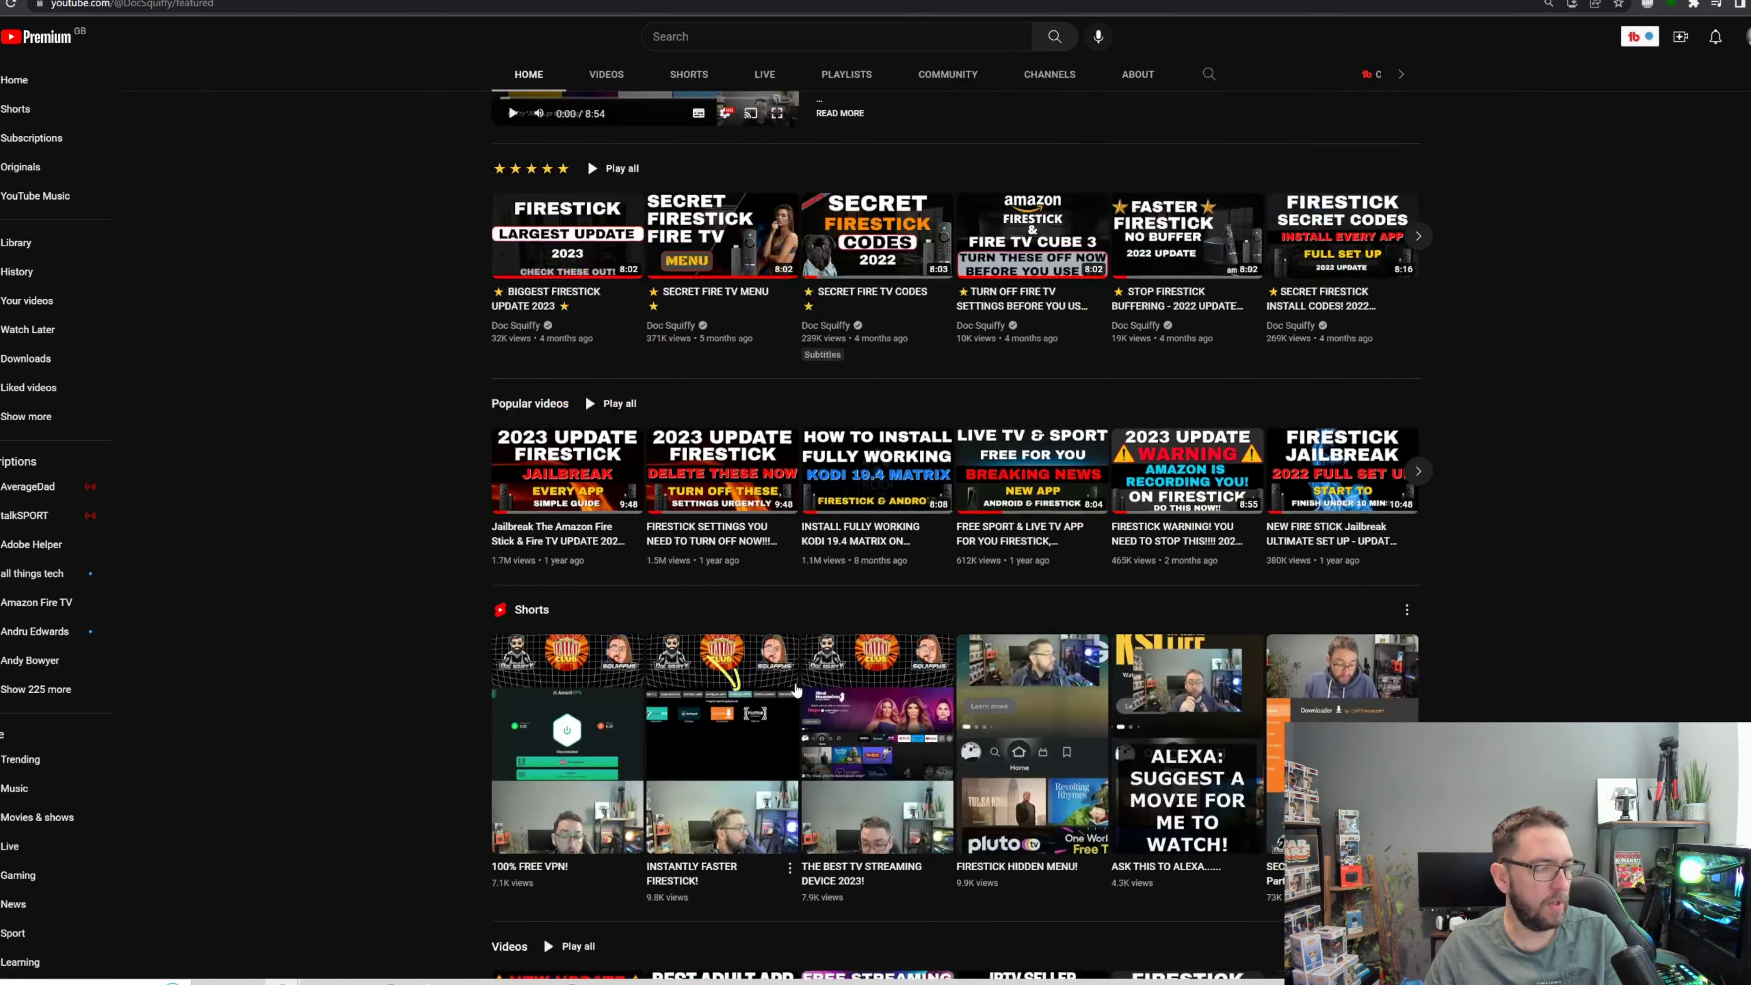
scroll(796, 690, up, 7)
scroll(797, 690, down, 15)
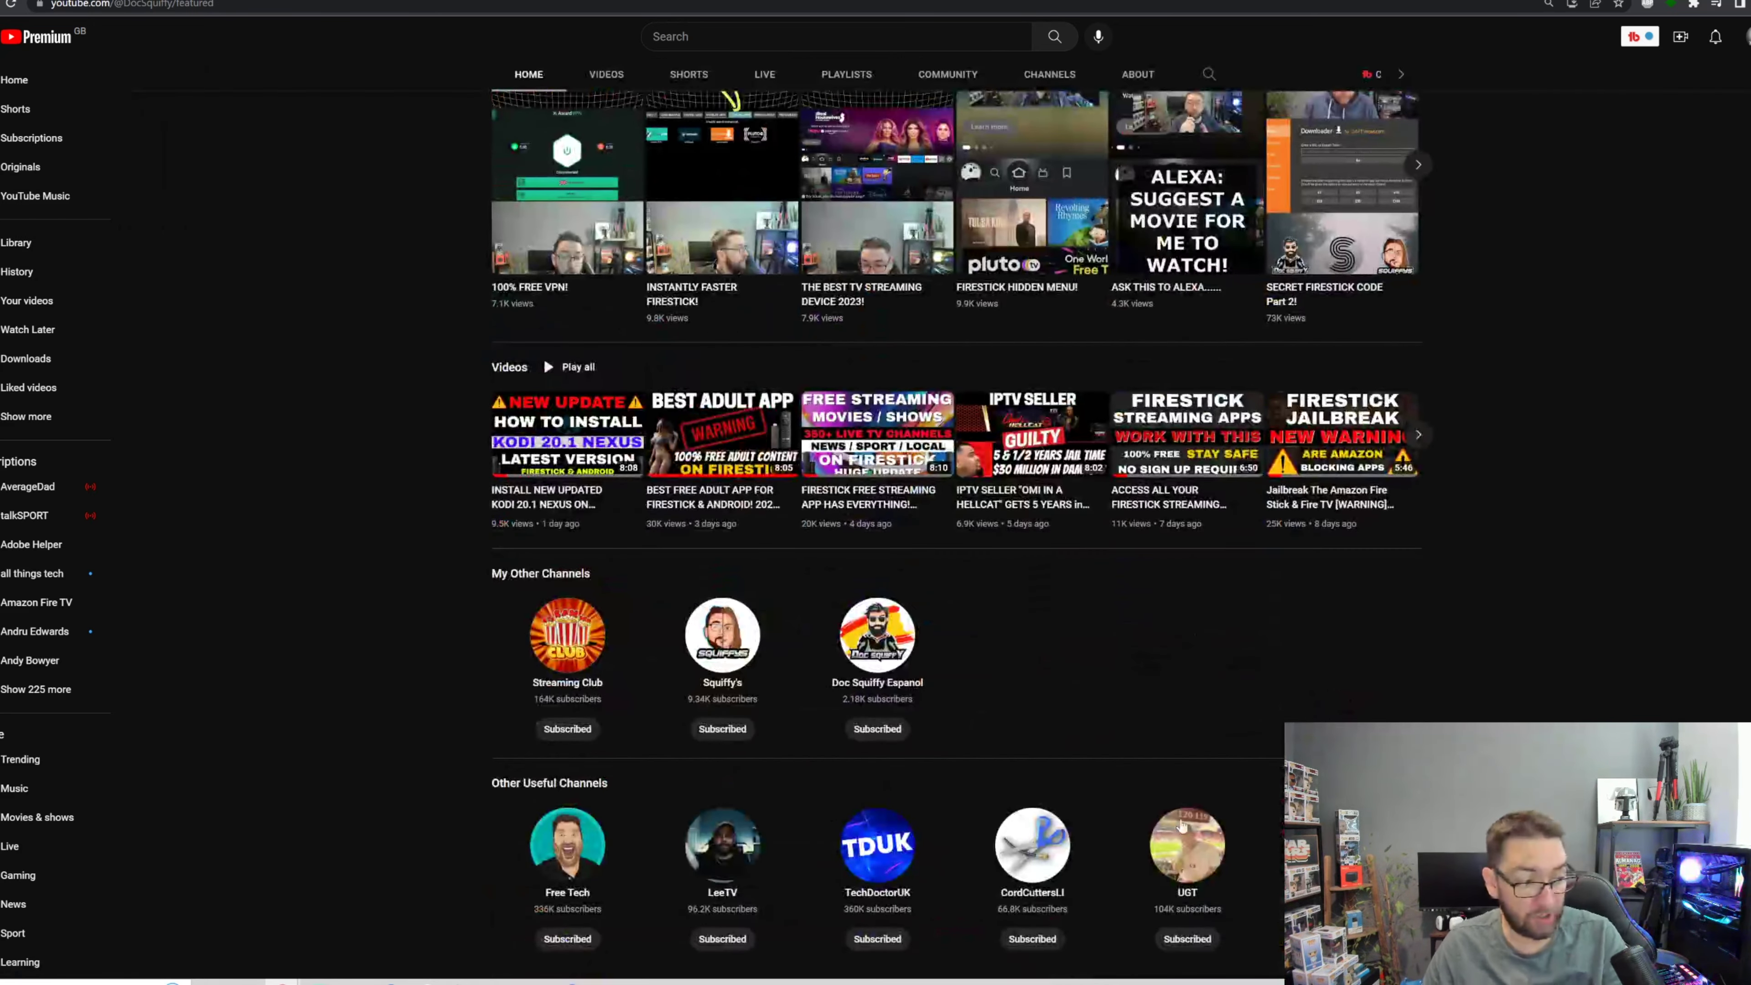
click(1418, 850)
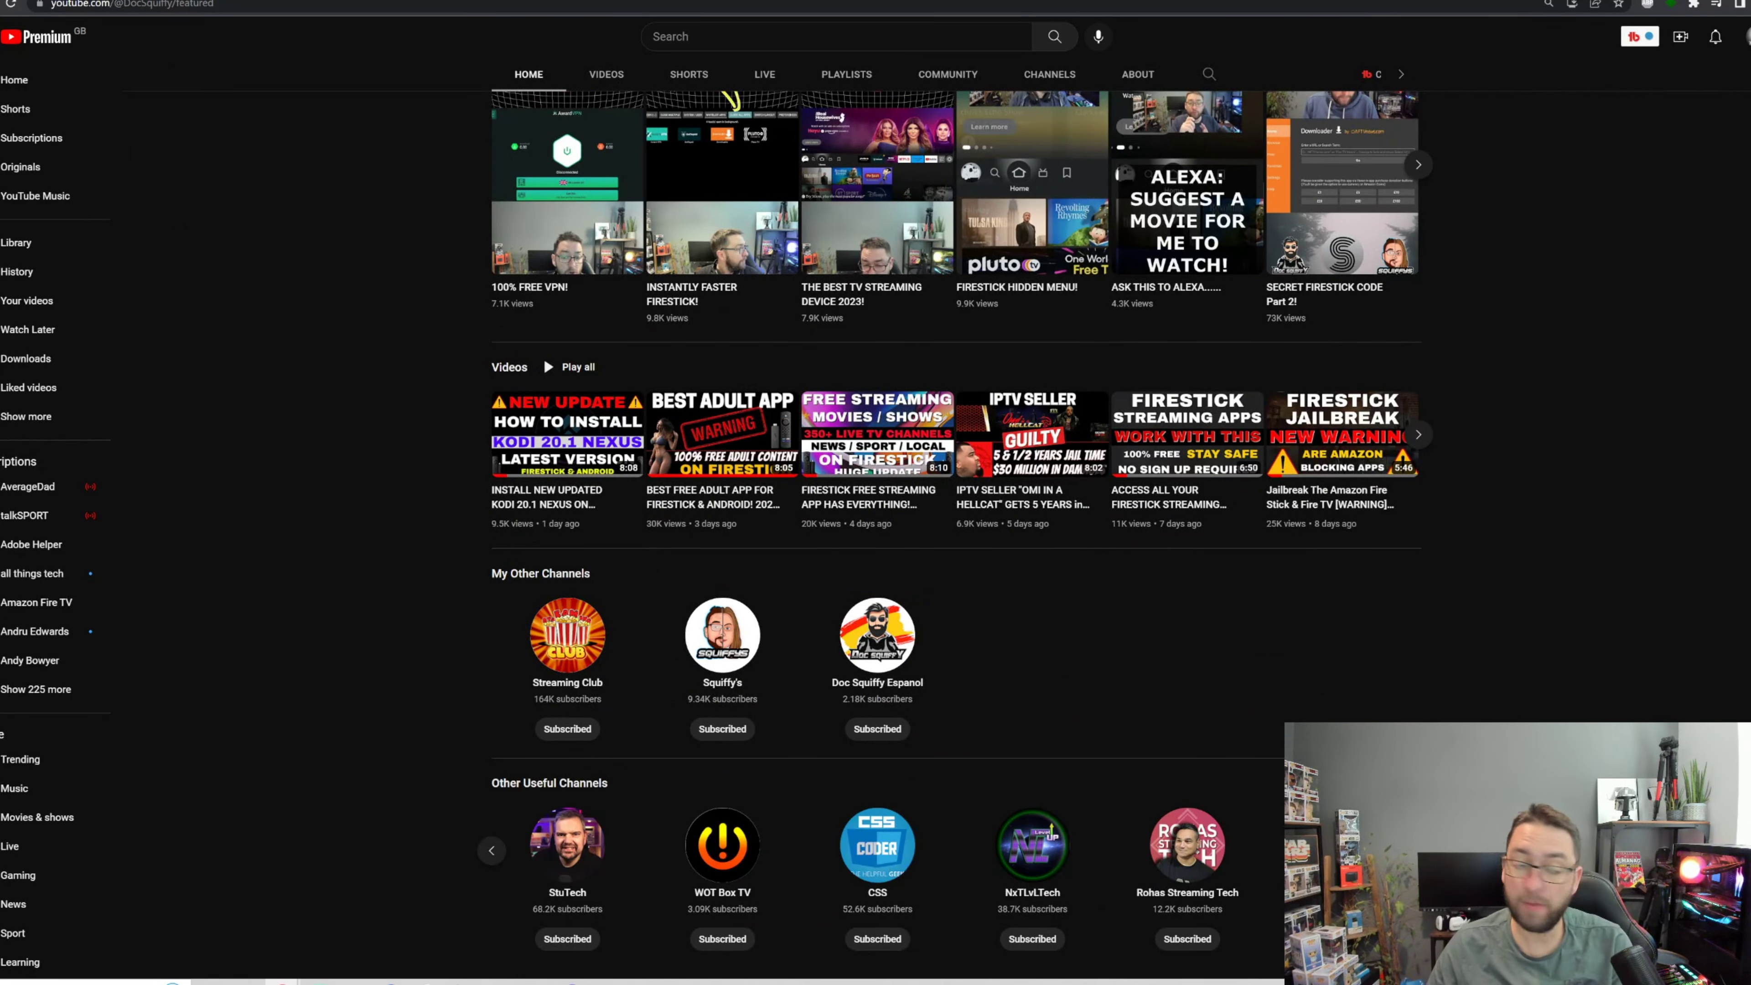
scroll(729, 539, up, 15)
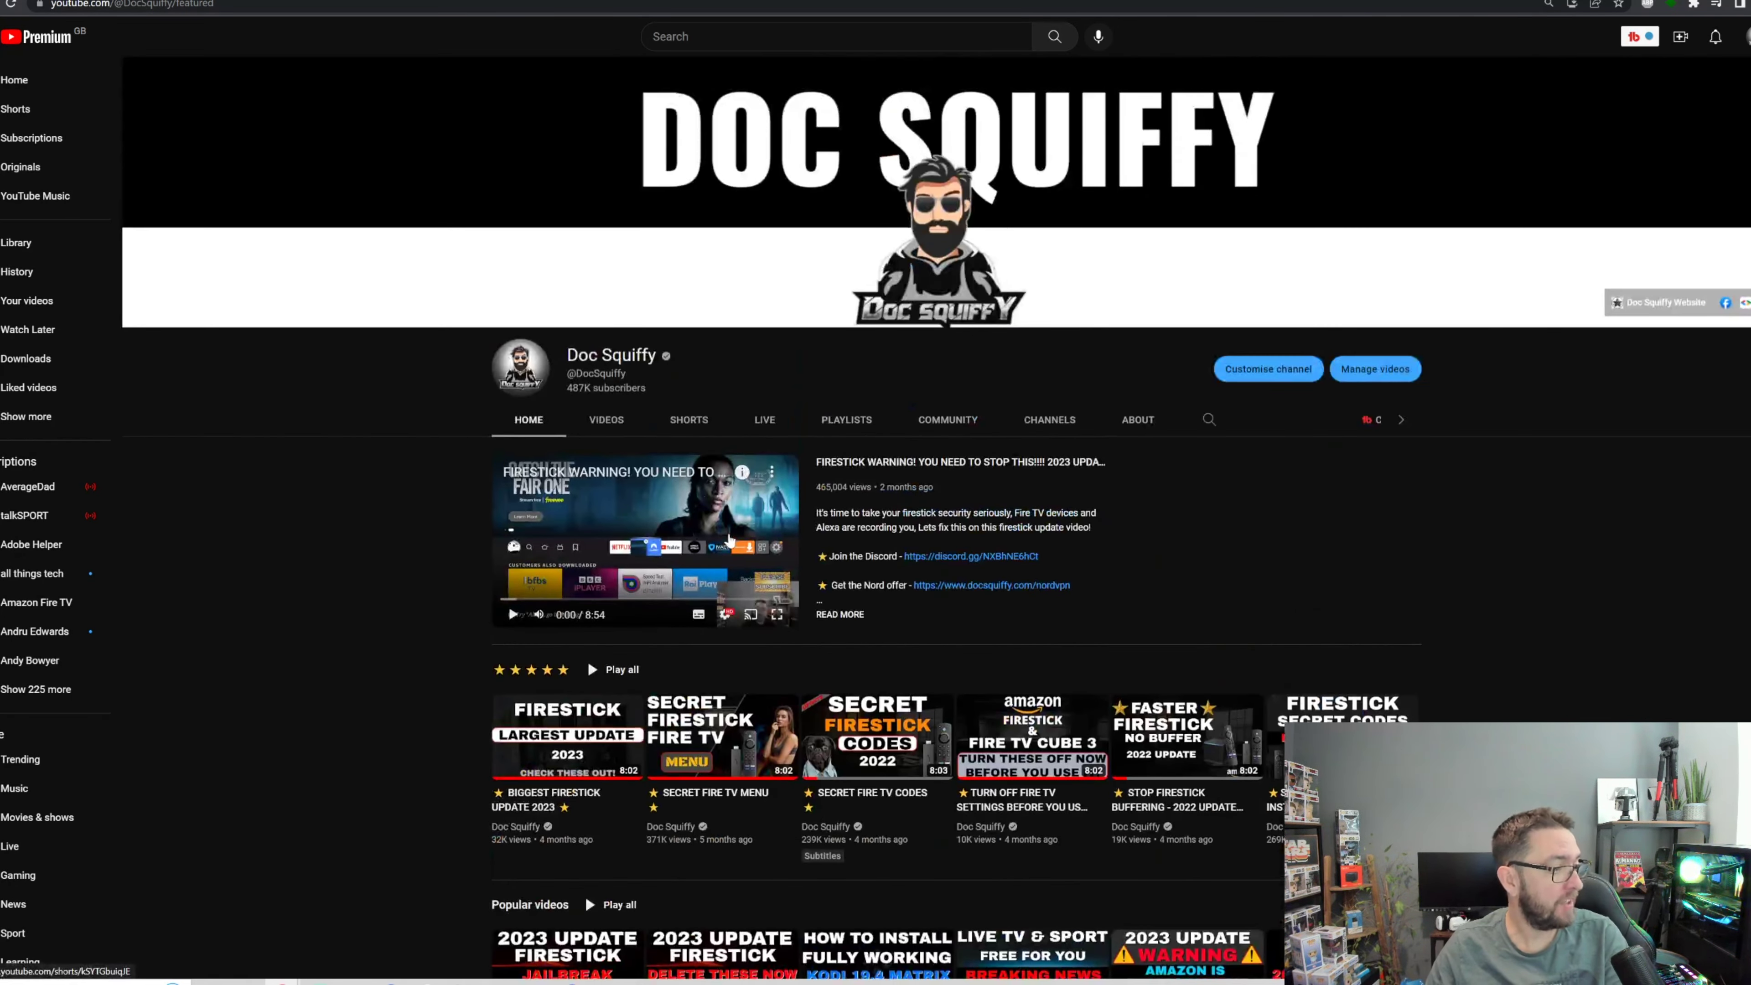
Follow the Nord offer link in the featured video's description and open the NordVPN deal's pricing plans
click(991, 585)
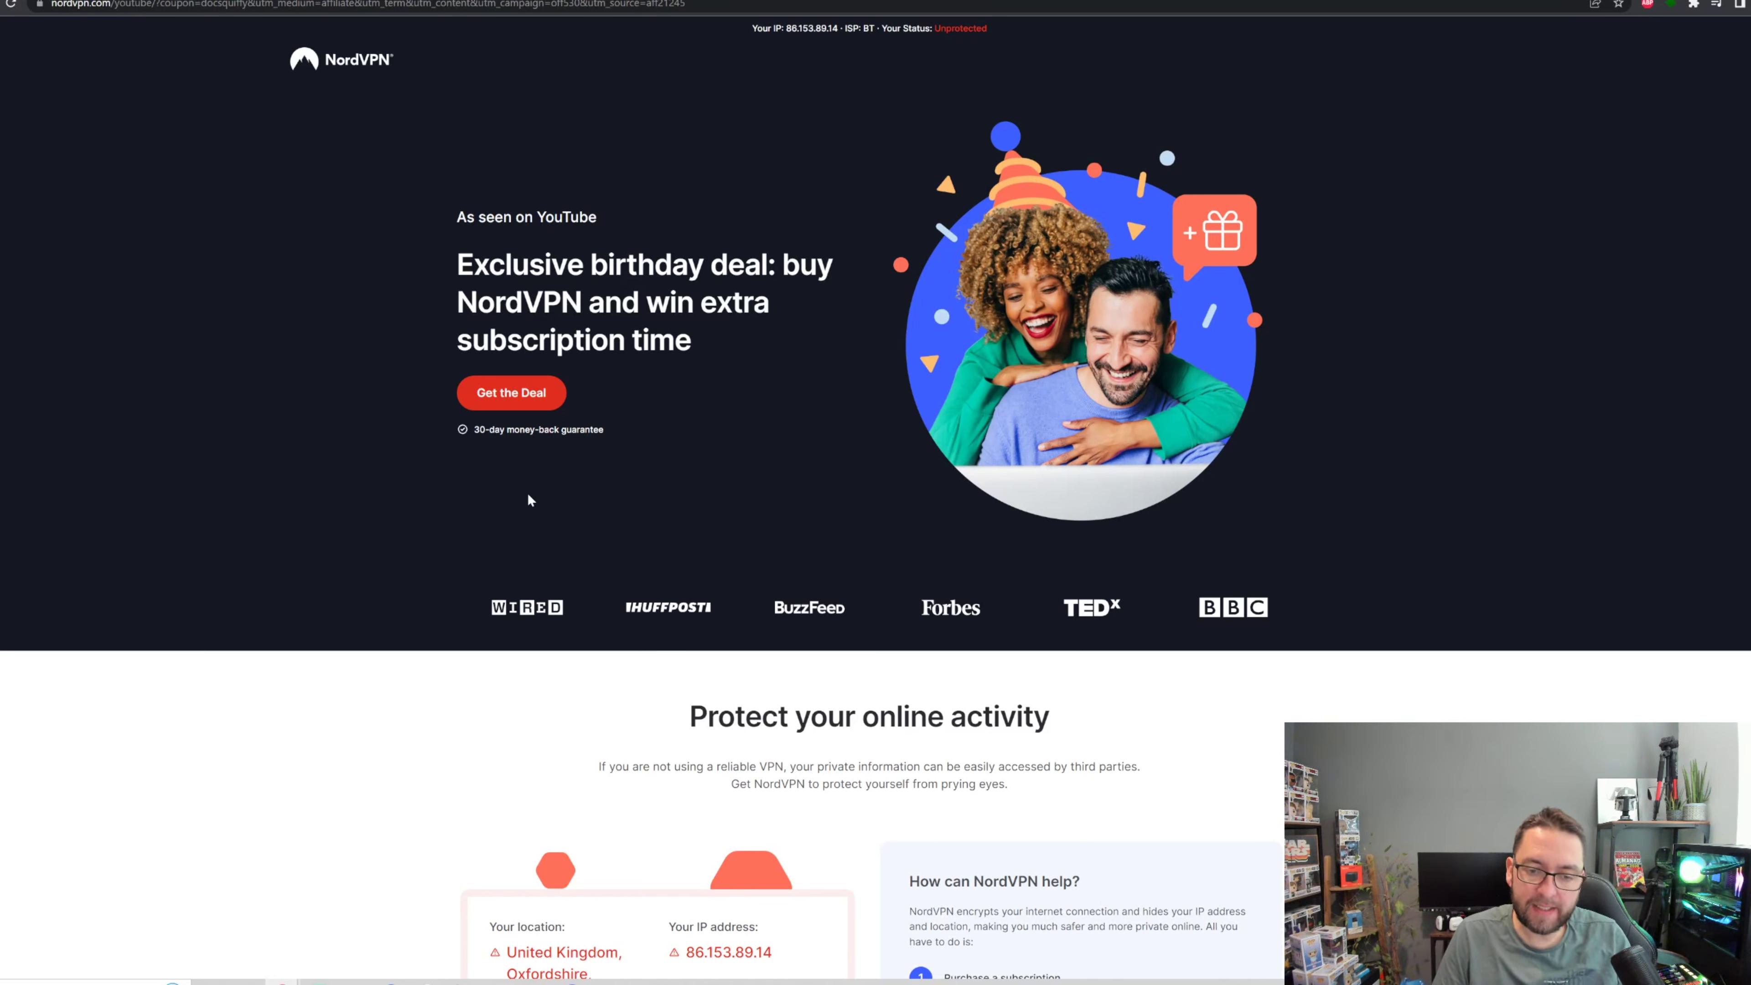
click(530, 411)
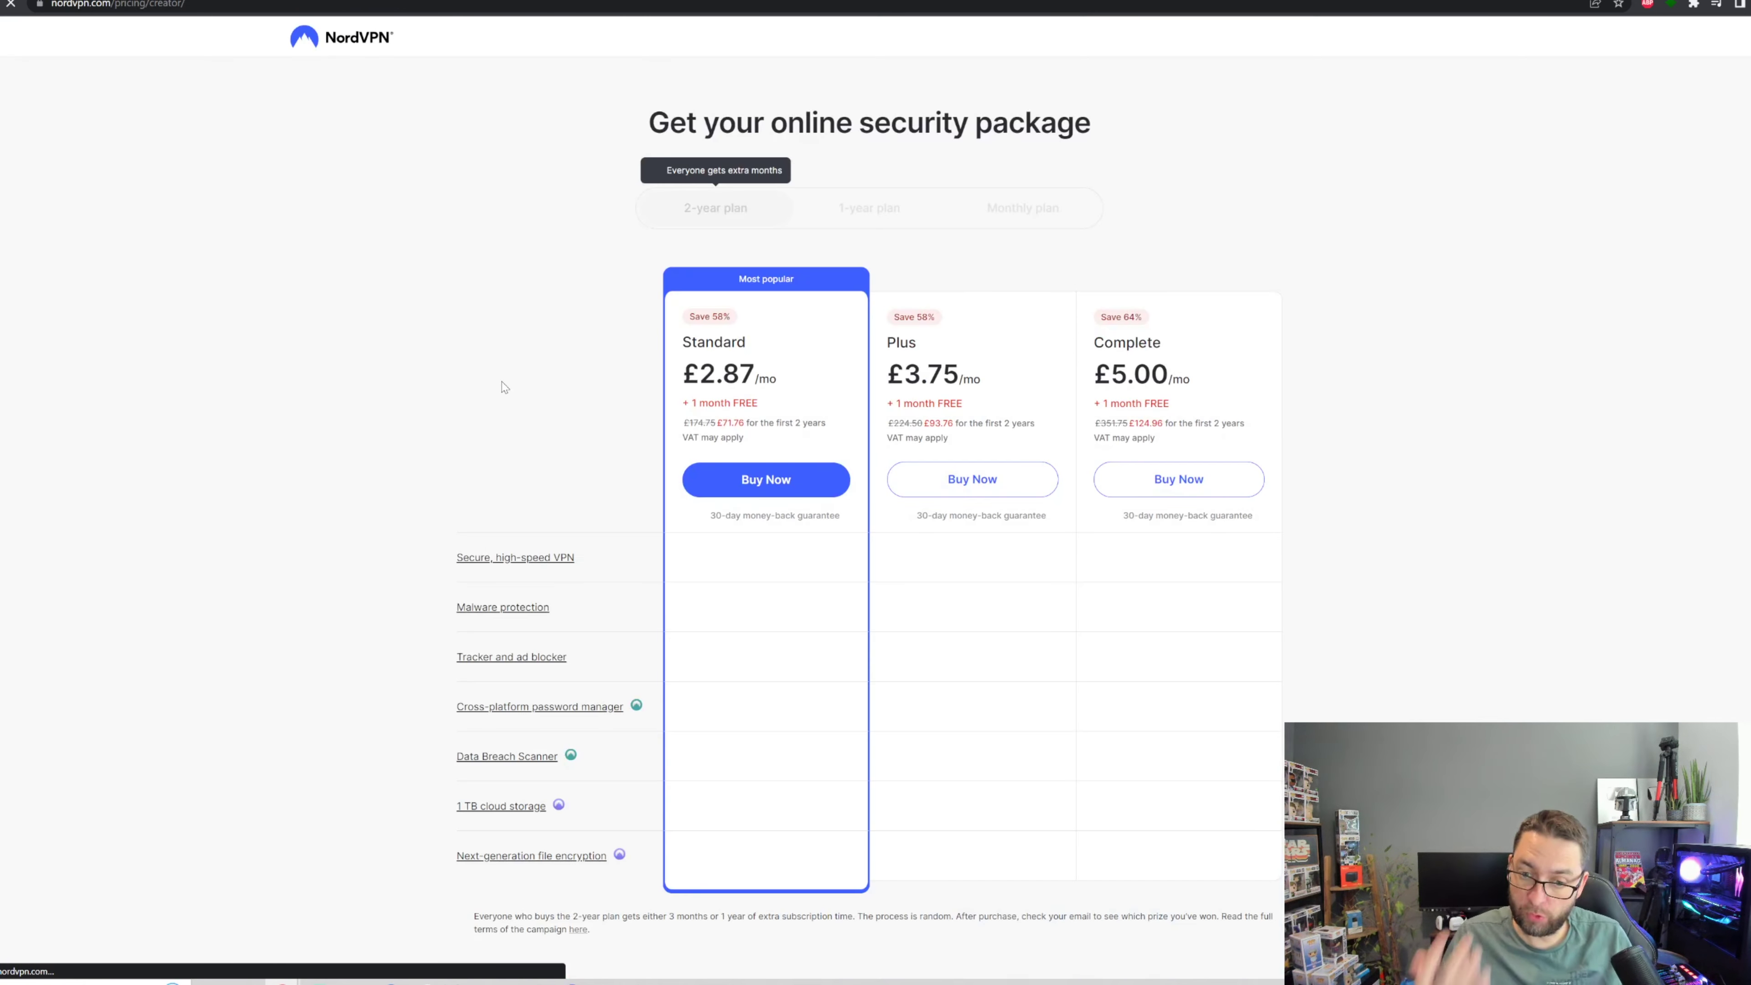